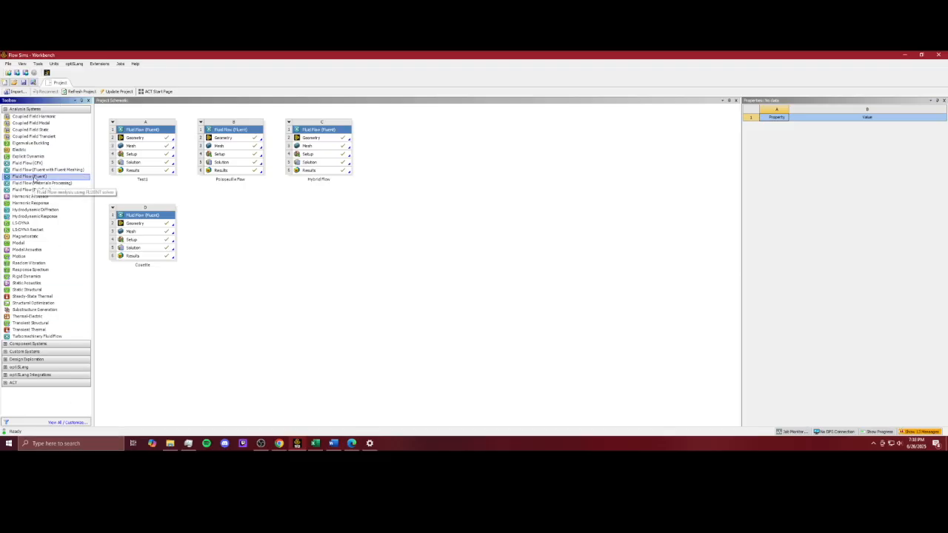
# Step: Add a new Fluid Flow (Fluent) system to the project schematic and set its geometry analysis type to 2D
pyautogui.moveTo(34, 178); pyautogui.dragTo(229, 227)
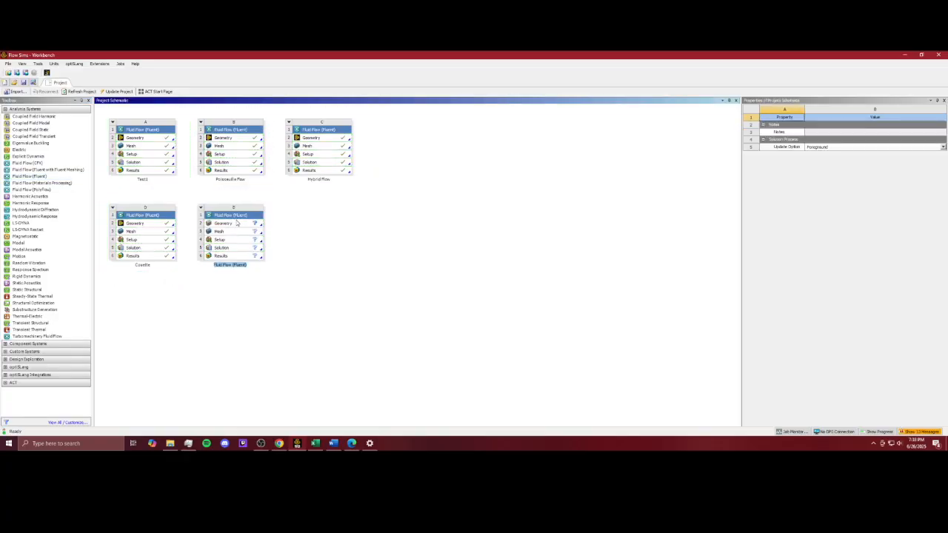
pyautogui.click(231, 224)
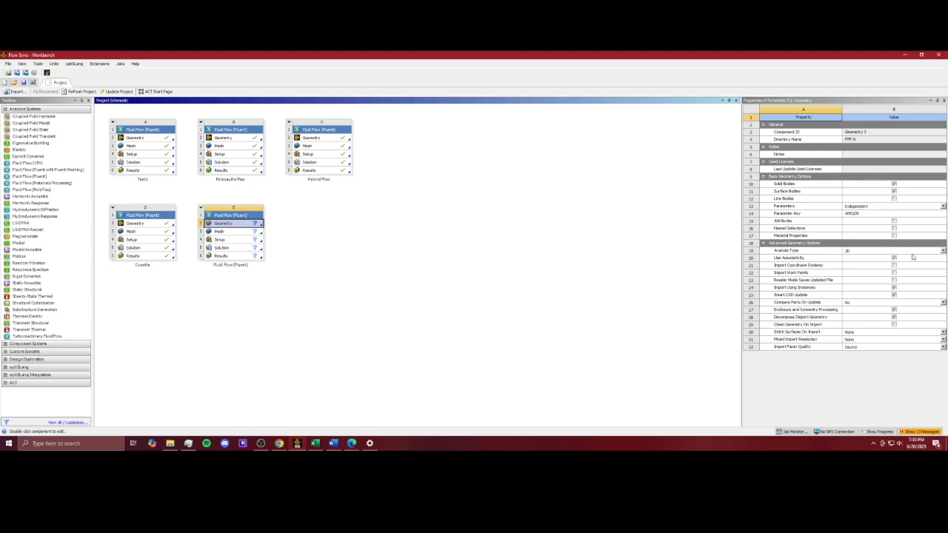
pyautogui.click(943, 251)
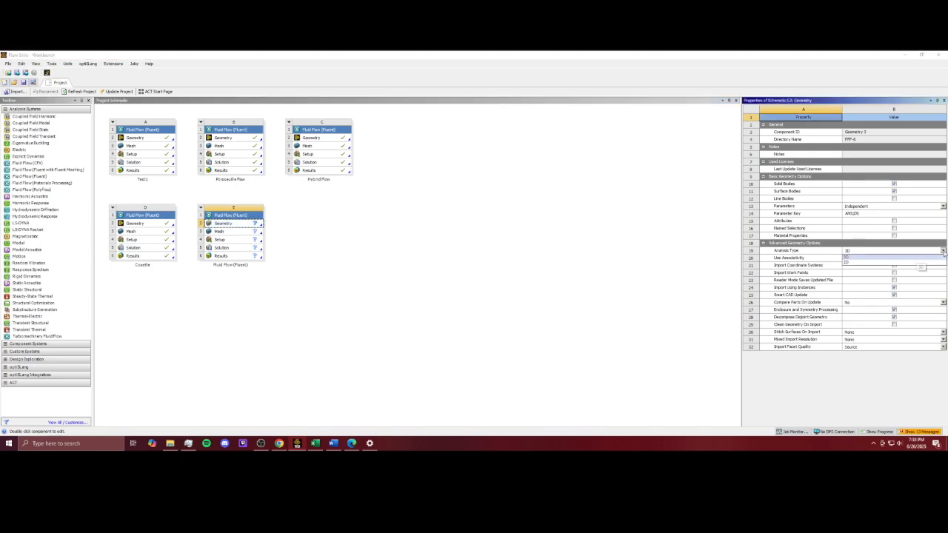
pyautogui.click(907, 264)
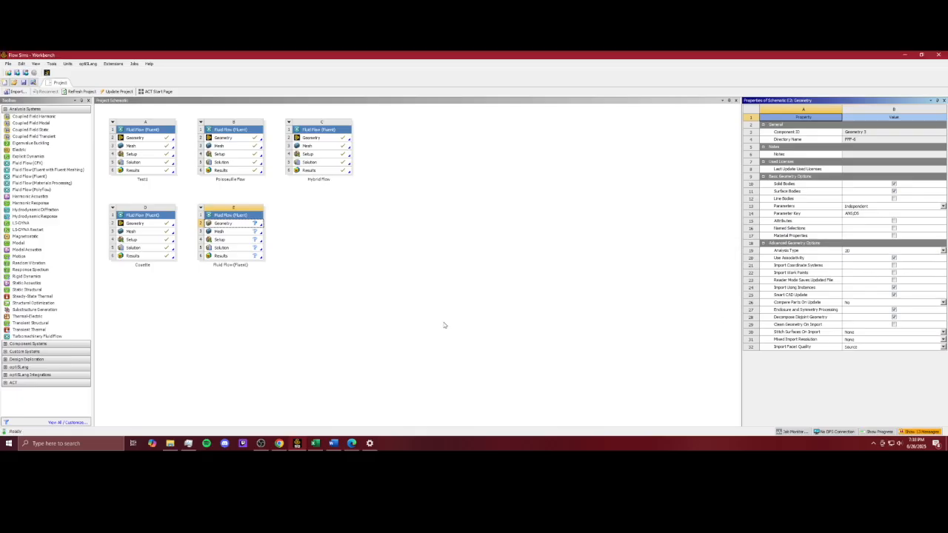
# Step: Open the new system's geometry in DesignModeler
pyautogui.rightClick(244, 223)
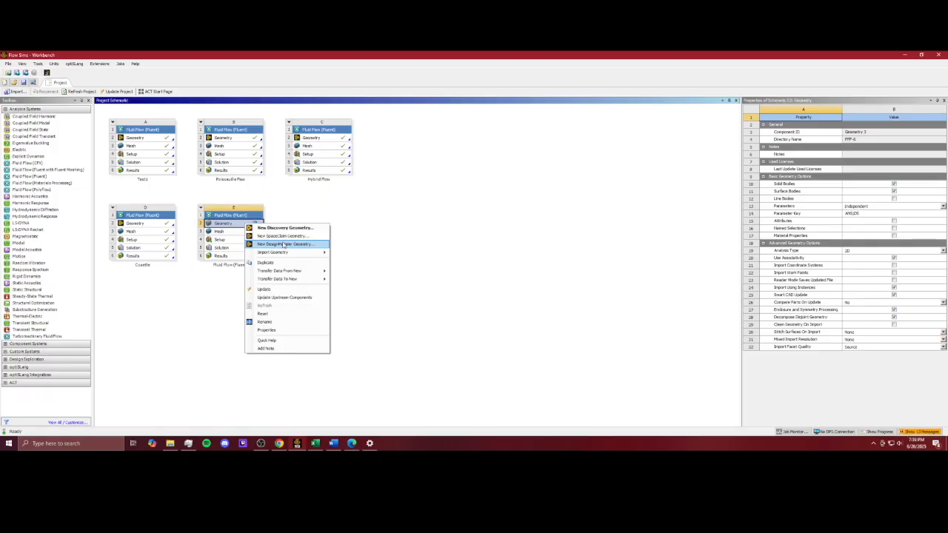
pyautogui.click(284, 244)
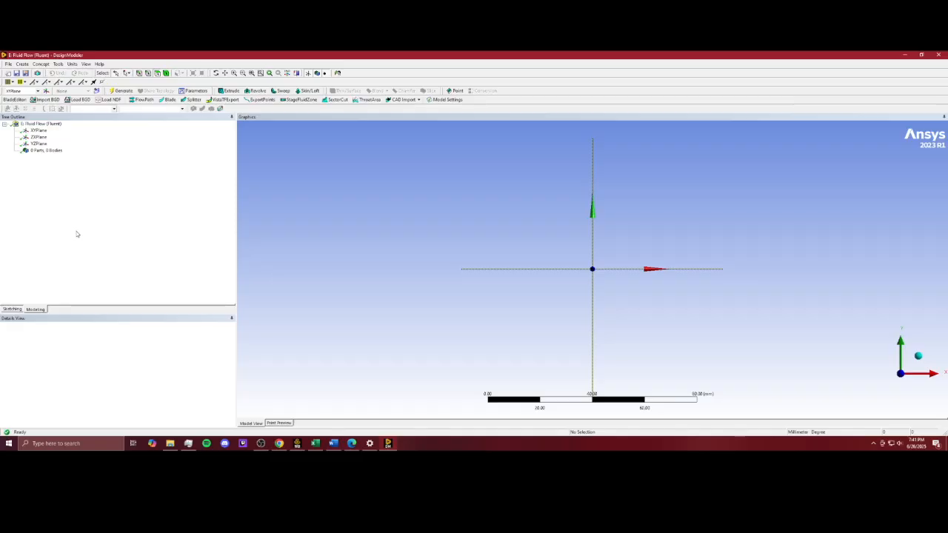
# Step: Sketch a rectangle on the XYPlane from the origin, about 28 mm long and 3.6 mm high
pyautogui.click(38, 130)
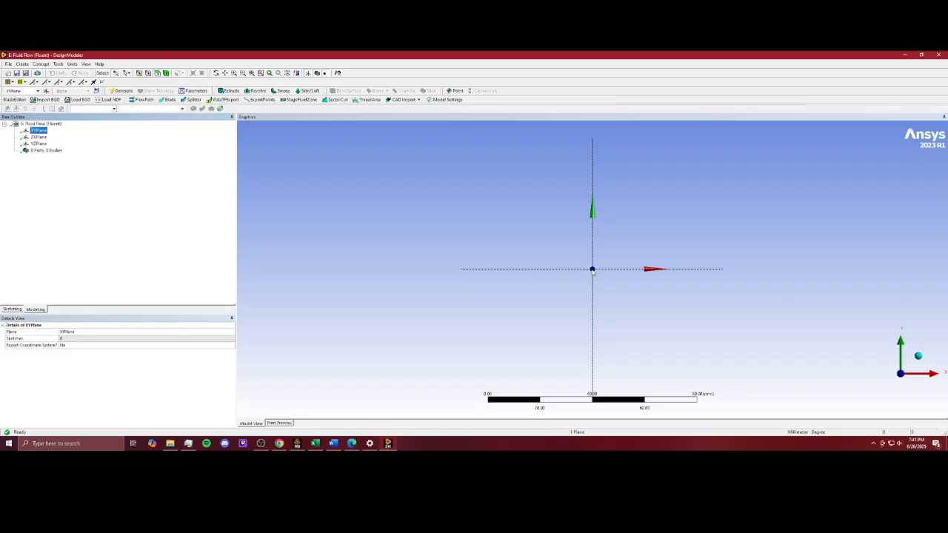
pyautogui.click(14, 309)
pyautogui.click(21, 166)
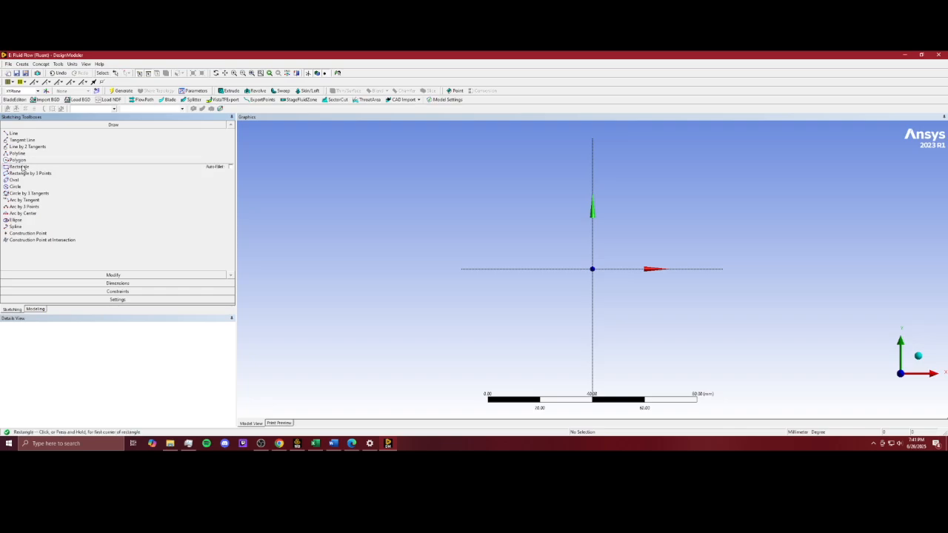
pyautogui.click(594, 268)
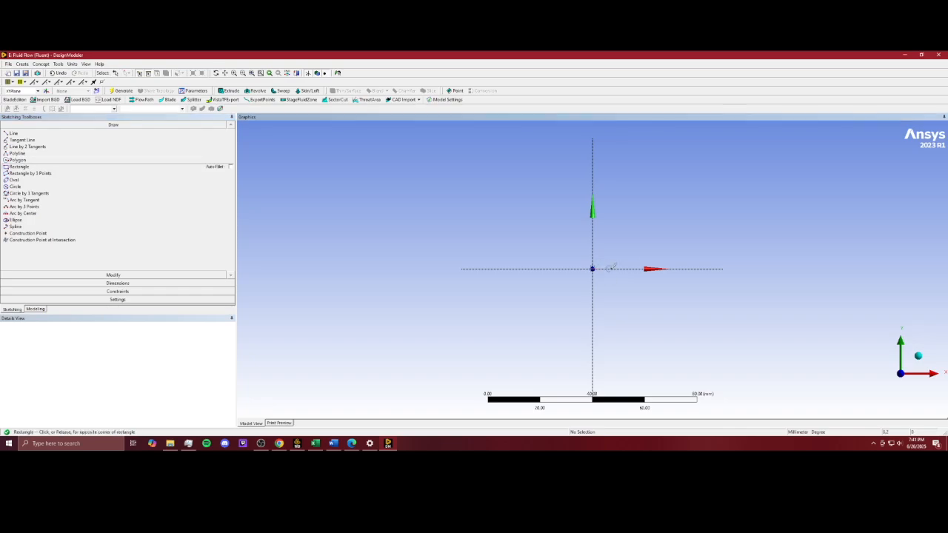
pyautogui.click(669, 261)
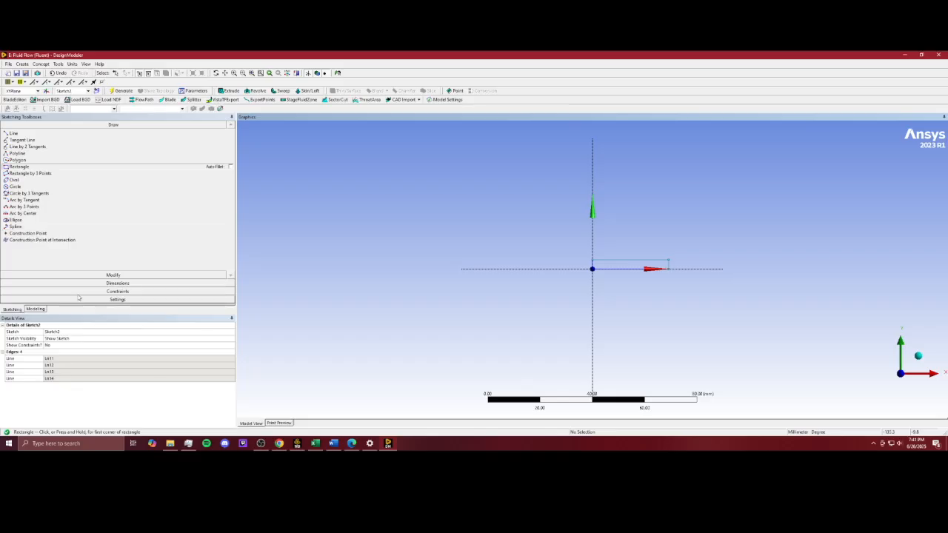
# Step: Add a horizontal dimension to the rectangle's length and a vertical dimension to its height
pyautogui.click(22, 283)
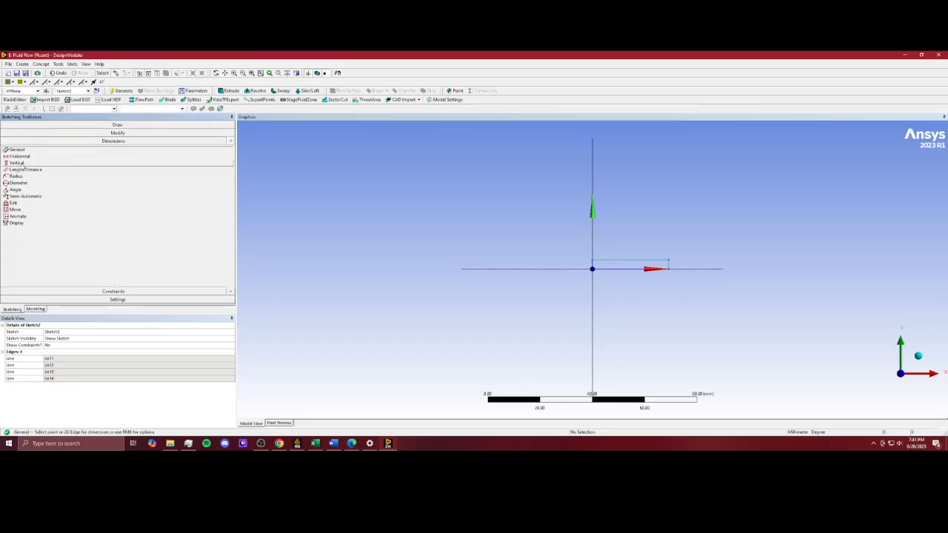
pyautogui.click(27, 157)
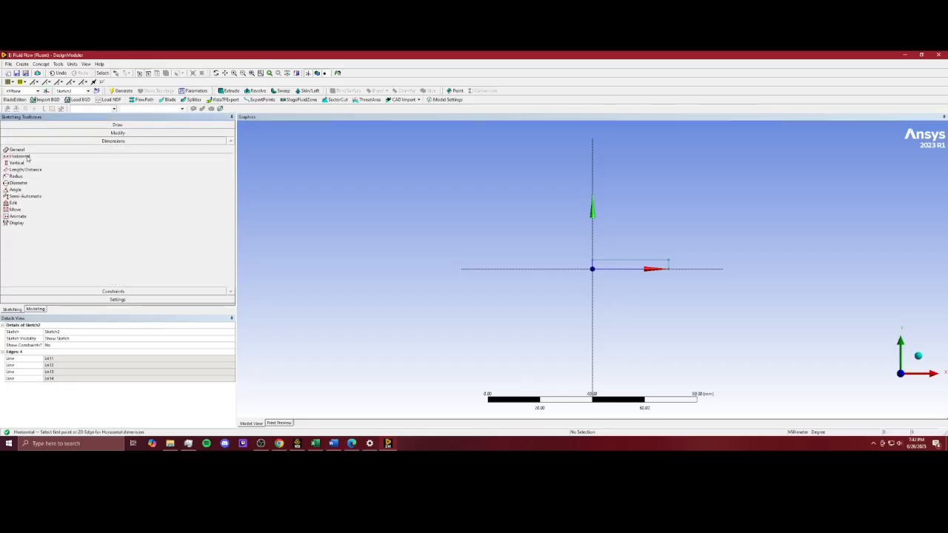
pyautogui.click(593, 260)
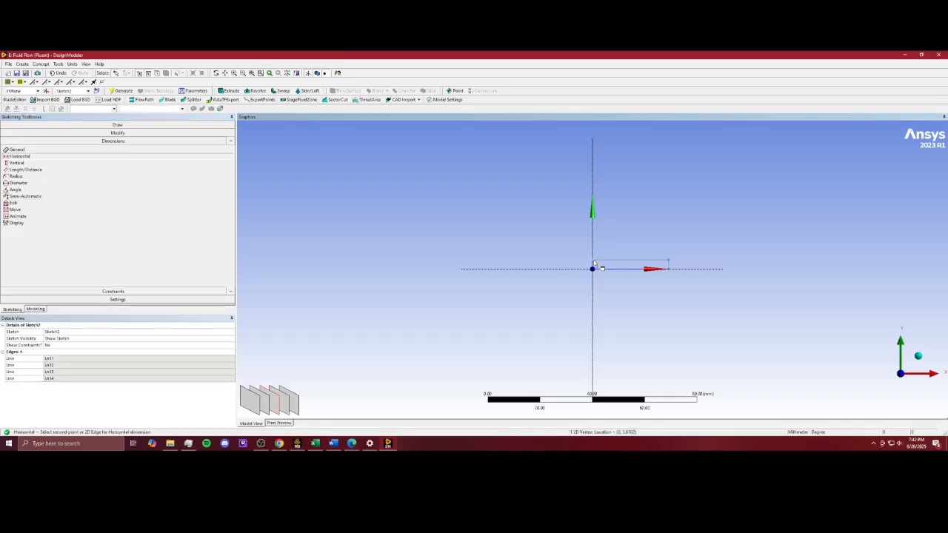
pyautogui.click(670, 265)
pyautogui.click(660, 243)
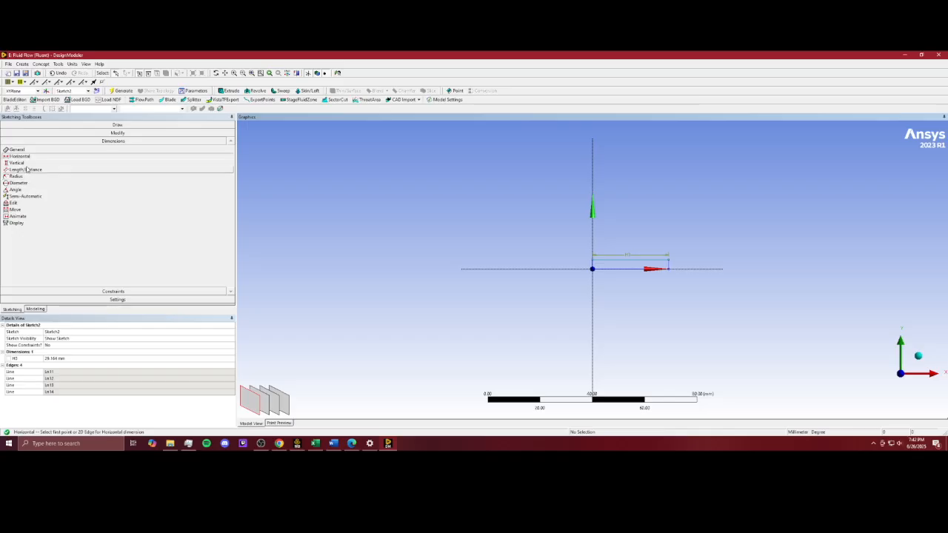
pyautogui.click(22, 163)
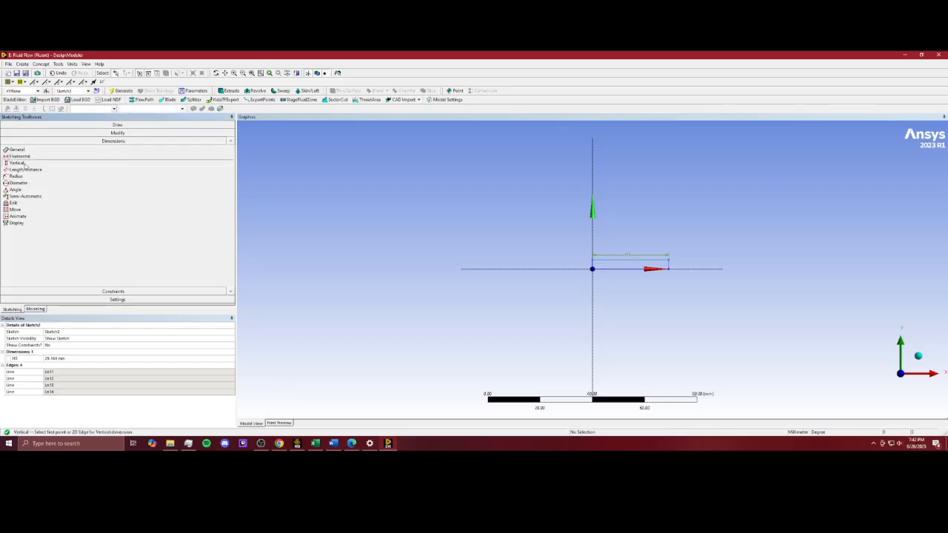
pyautogui.click(592, 268)
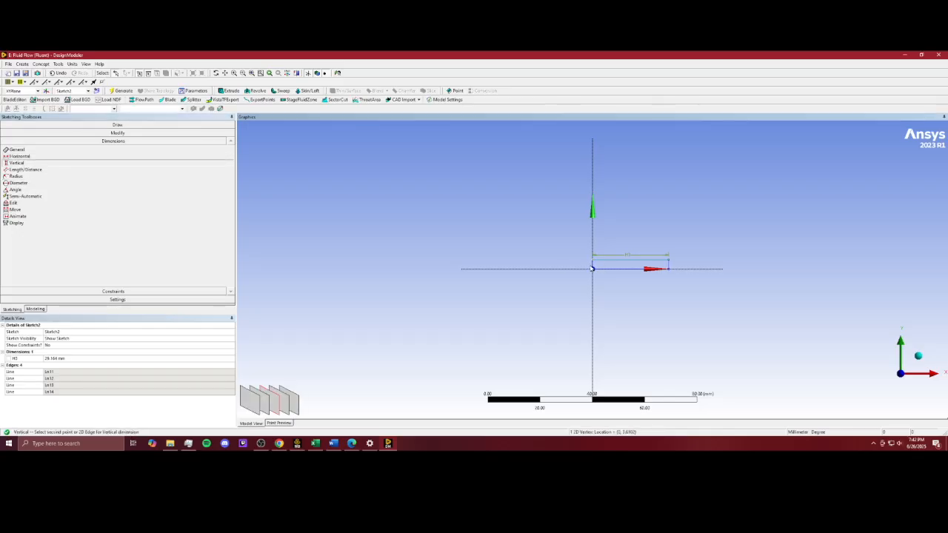
pyautogui.click(592, 258)
pyautogui.click(582, 262)
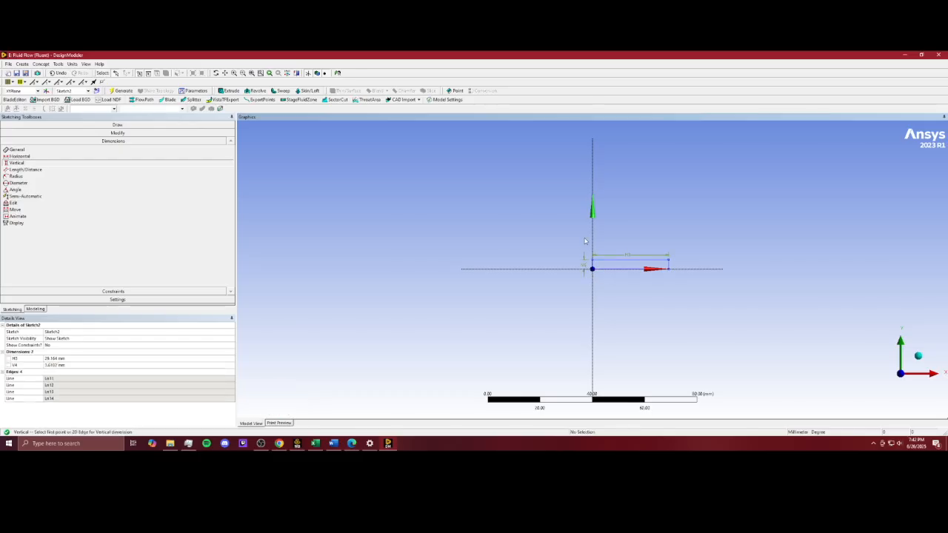
# Step: Set the horizontal dimension H2 to 750 mm and the vertical dimension V4 to 5 mm
pyautogui.click(77, 360)
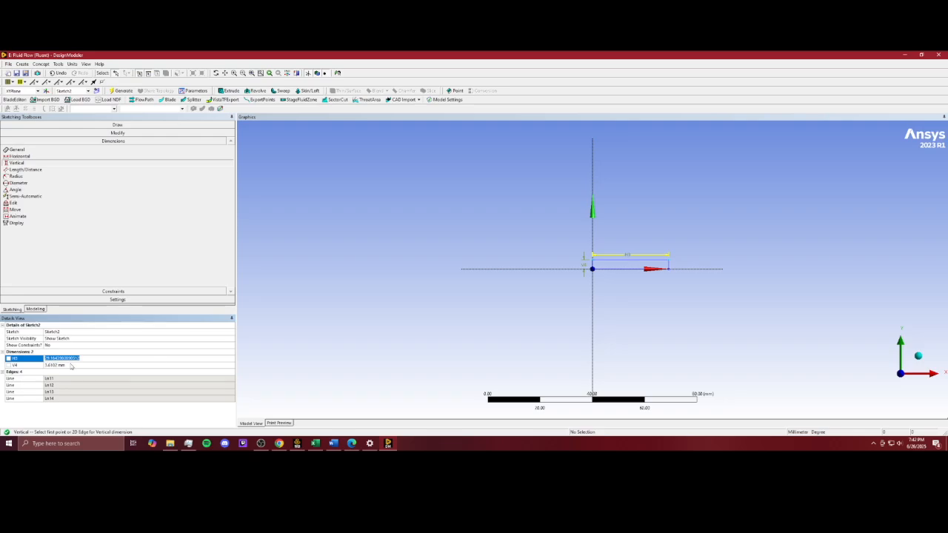
pyautogui.click(94, 366)
pyautogui.click(95, 361)
pyautogui.write('750')
pyautogui.click(99, 363)
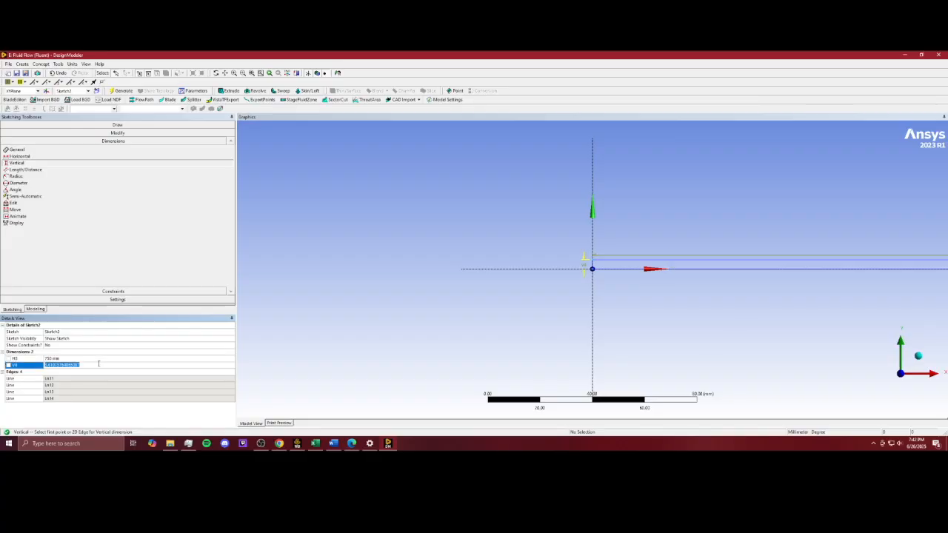
pyautogui.write('5')
pyautogui.click(69, 374)
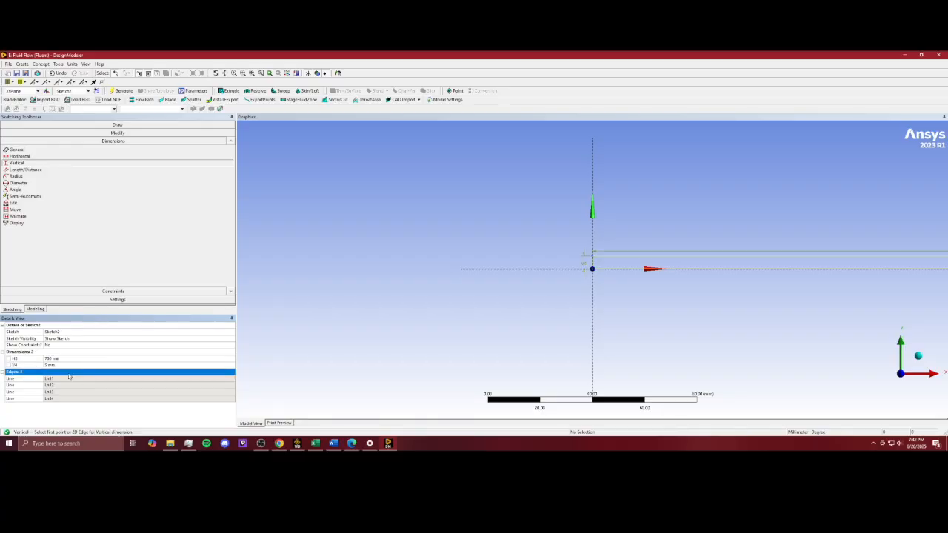
# Step: Create a surface body from the rectangle sketch with Surfaces From Sketches and generate it
pyautogui.scroll(-8, 696, 295)
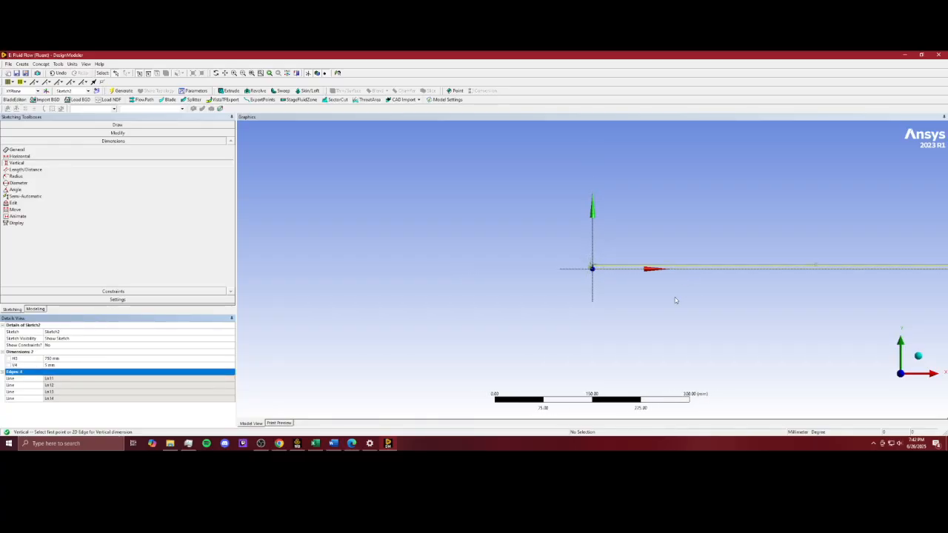
pyautogui.scroll(-1, 637, 299)
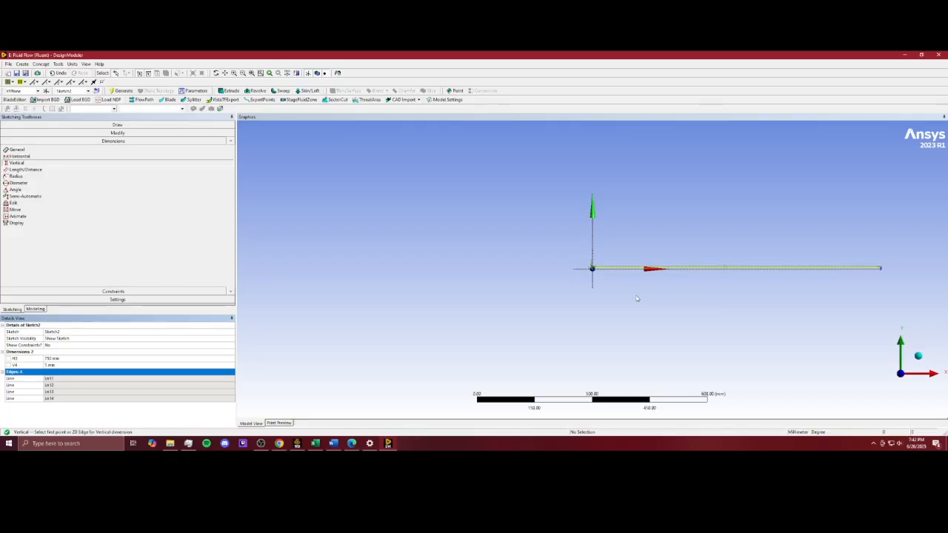
pyautogui.rightClick(604, 234)
pyautogui.moveTo(629, 309)
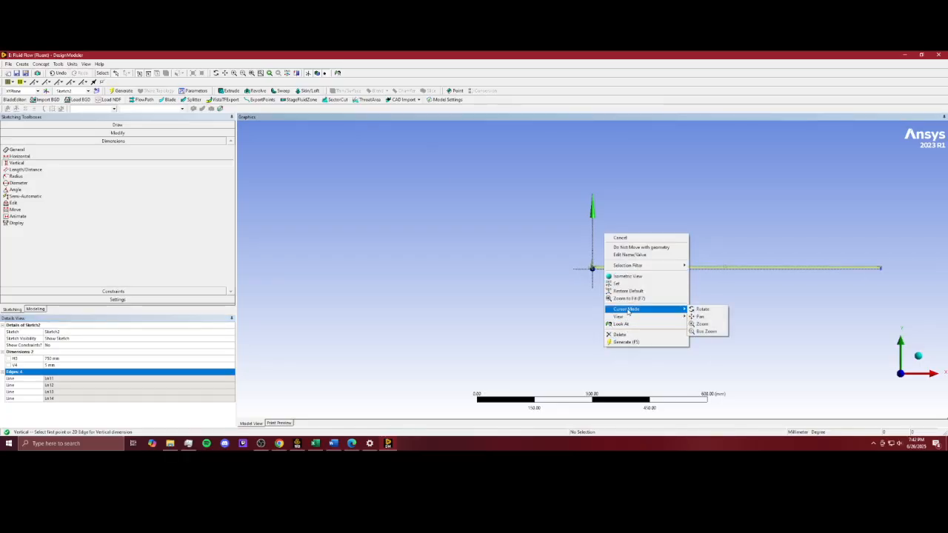
pyautogui.click(703, 317)
pyautogui.moveTo(767, 293); pyautogui.dragTo(606, 300)
pyautogui.scroll(5, 546, 298)
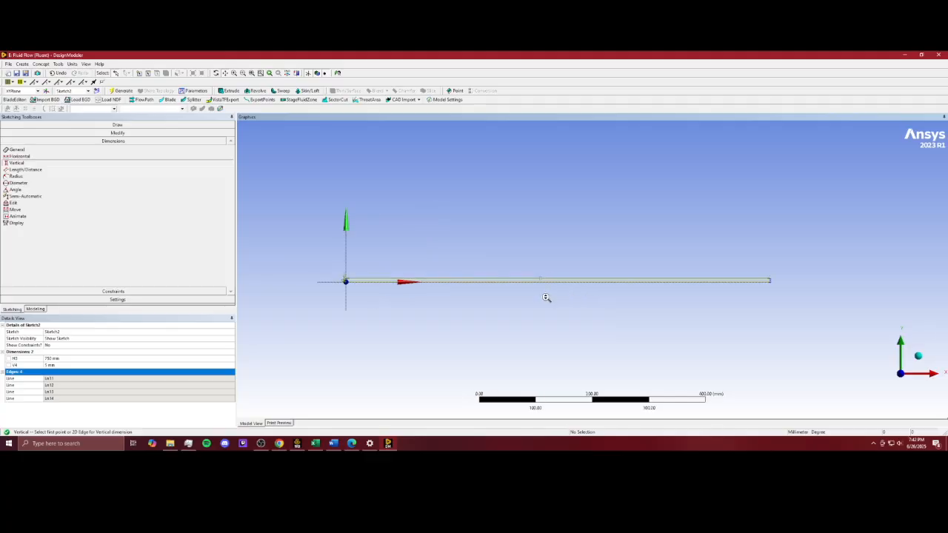
pyautogui.scroll(-2, 518, 319)
pyautogui.moveTo(520, 321); pyautogui.dragTo(506, 294)
pyautogui.middleClick(497, 297)
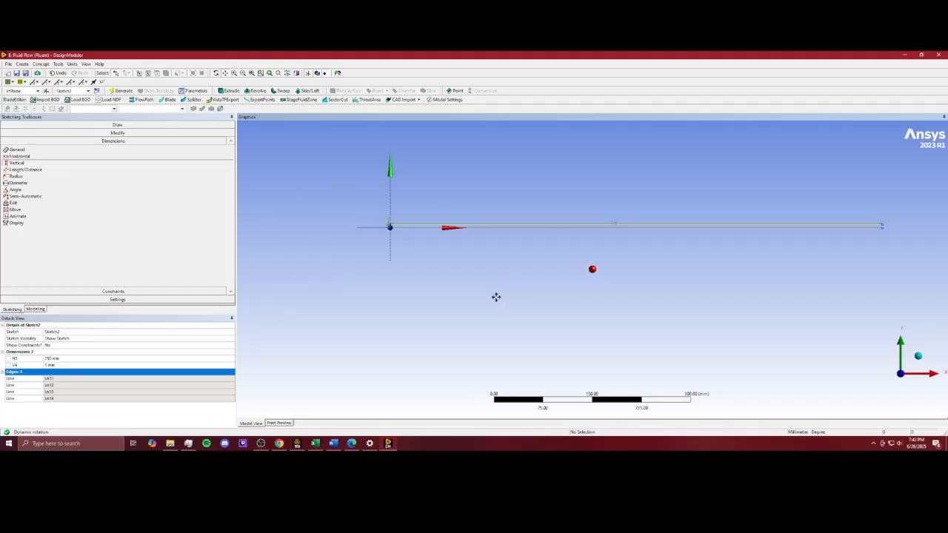
pyautogui.click(126, 271)
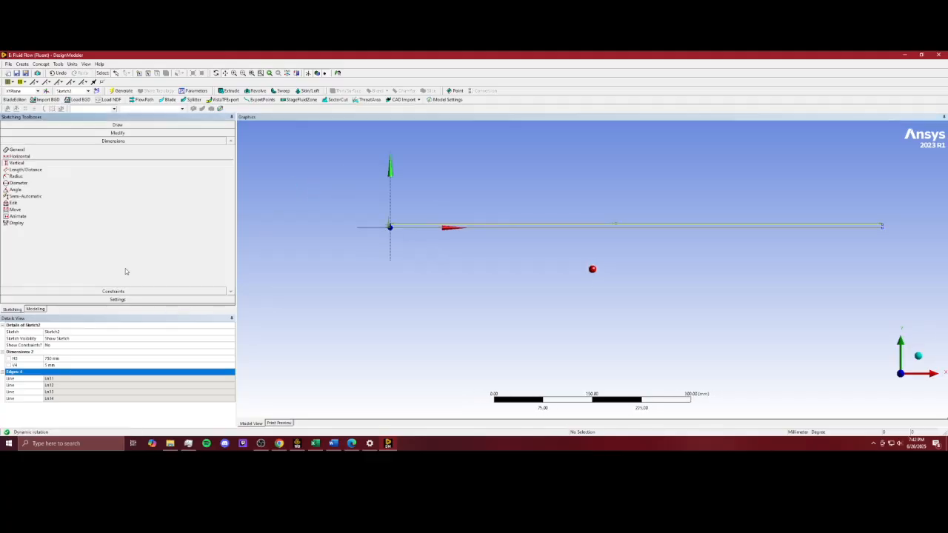
pyautogui.click(41, 64)
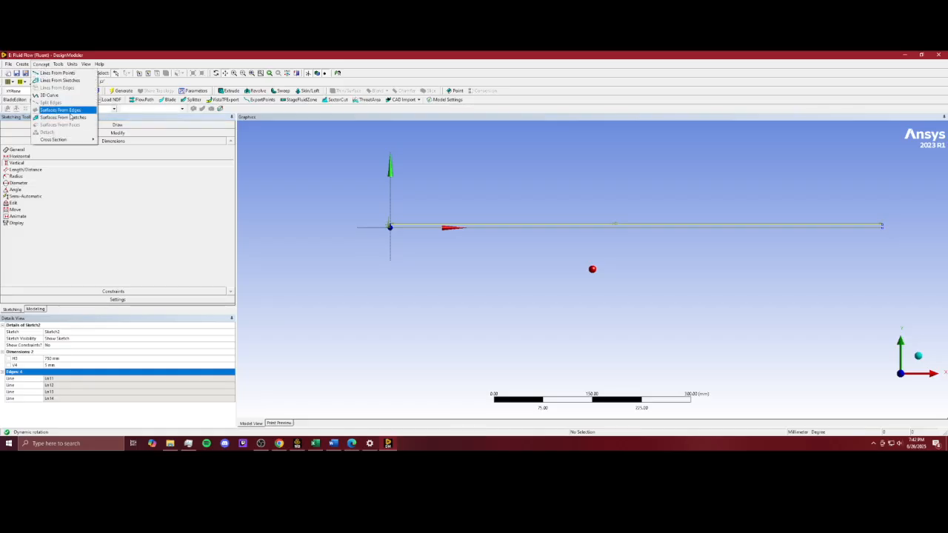
pyautogui.click(71, 118)
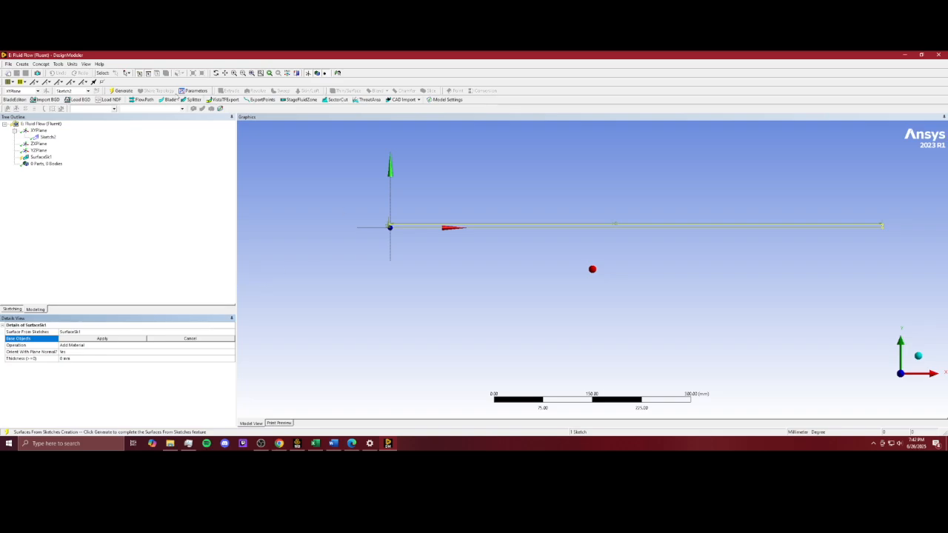
pyautogui.click(127, 73)
pyautogui.click(138, 90)
pyautogui.moveTo(331, 184); pyautogui.dragTo(937, 266)
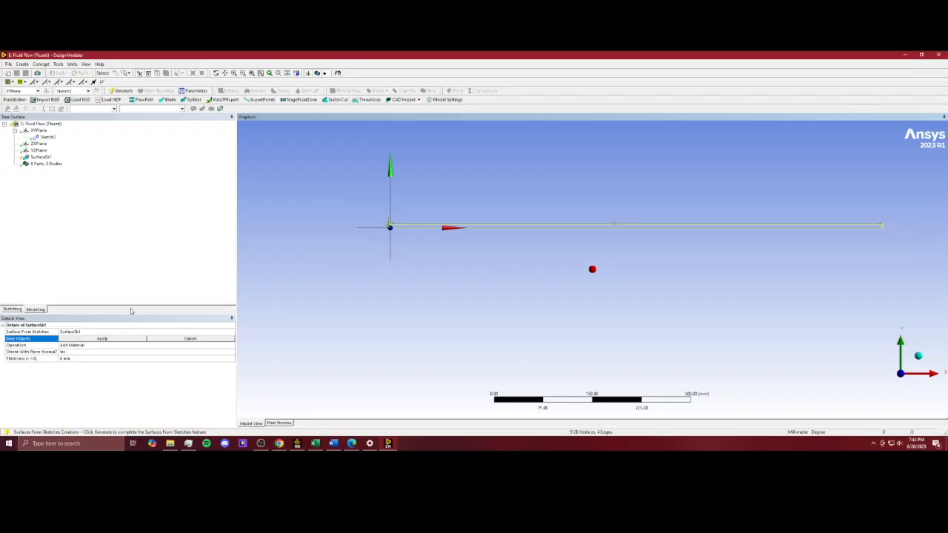
pyautogui.click(103, 339)
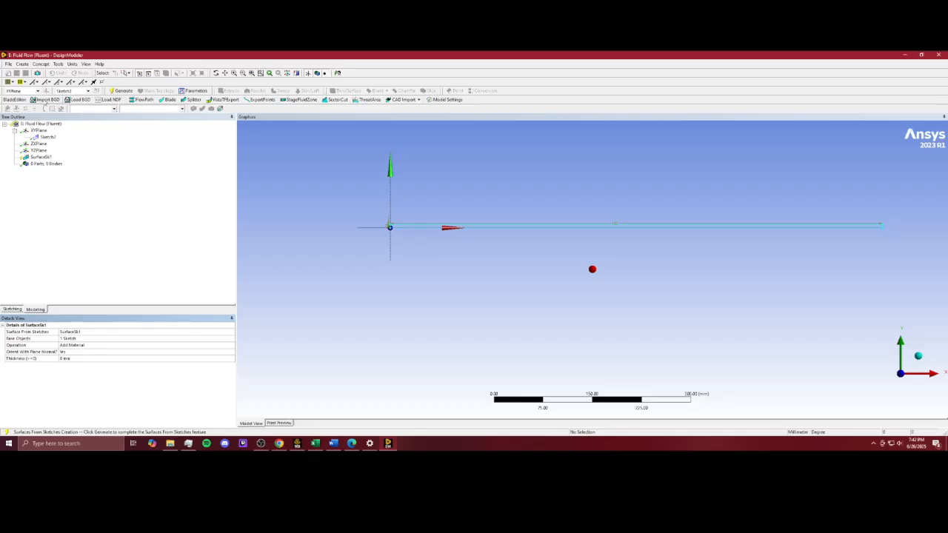
pyautogui.click(120, 91)
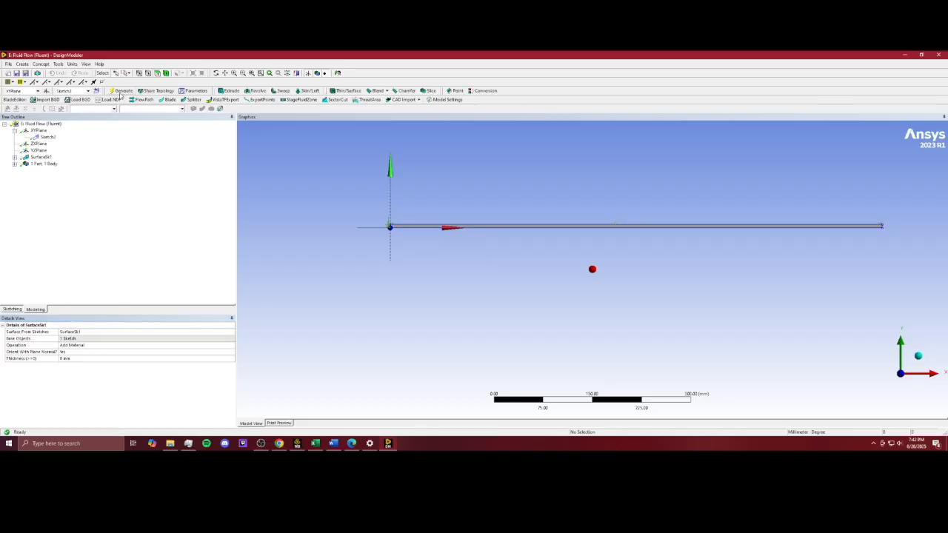
# Step: Close DesignModeler and return to the project schematic
pyautogui.scroll(2, 407, 248)
pyautogui.scroll(1, 291, 210)
pyautogui.scroll(-2, 322, 226)
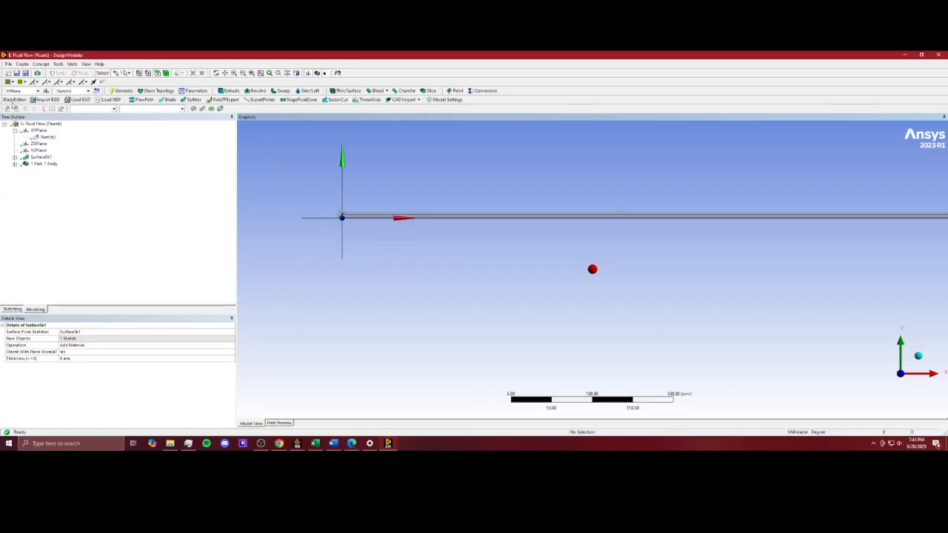
pyautogui.click(8, 63)
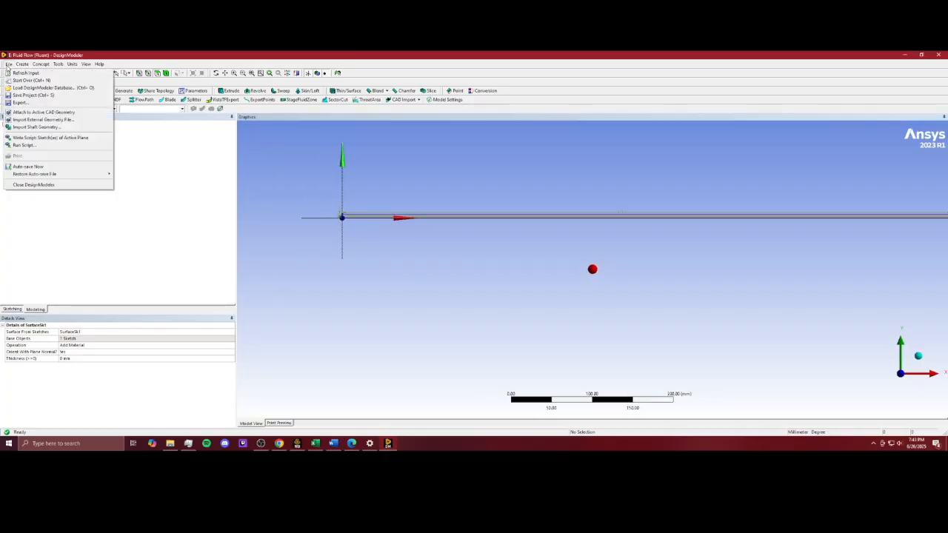
pyautogui.click(30, 185)
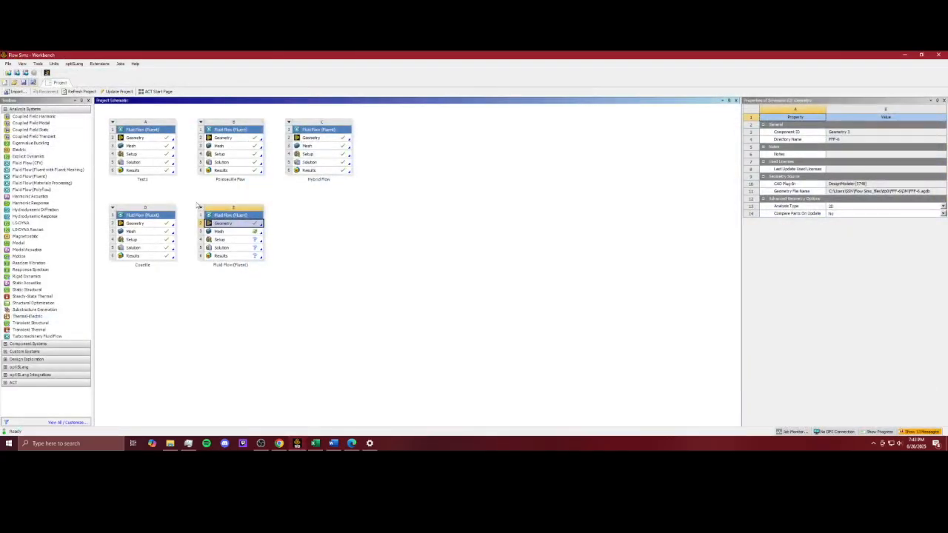
pyautogui.click(332, 224)
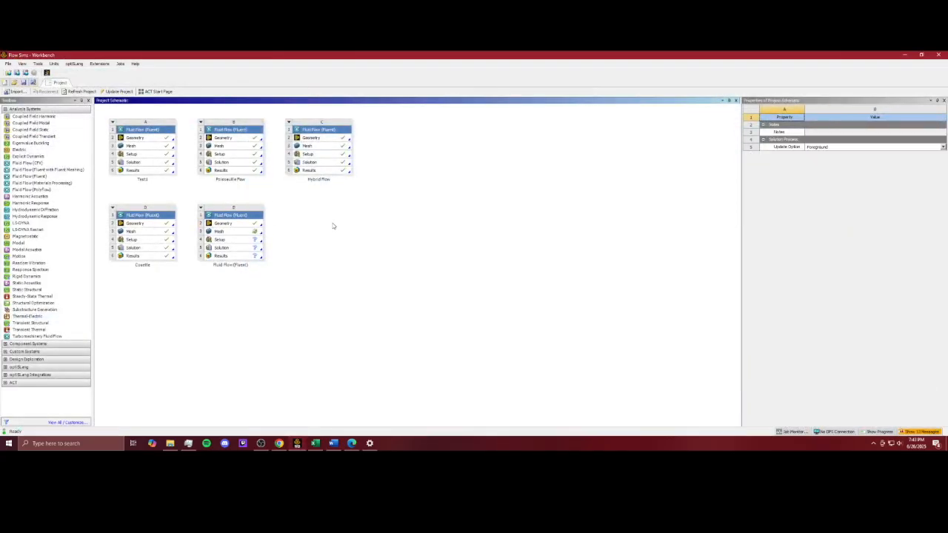
# Step: Open the mesh of the Fluid Flow (Fluent) system E in Meshing
pyautogui.click(237, 234)
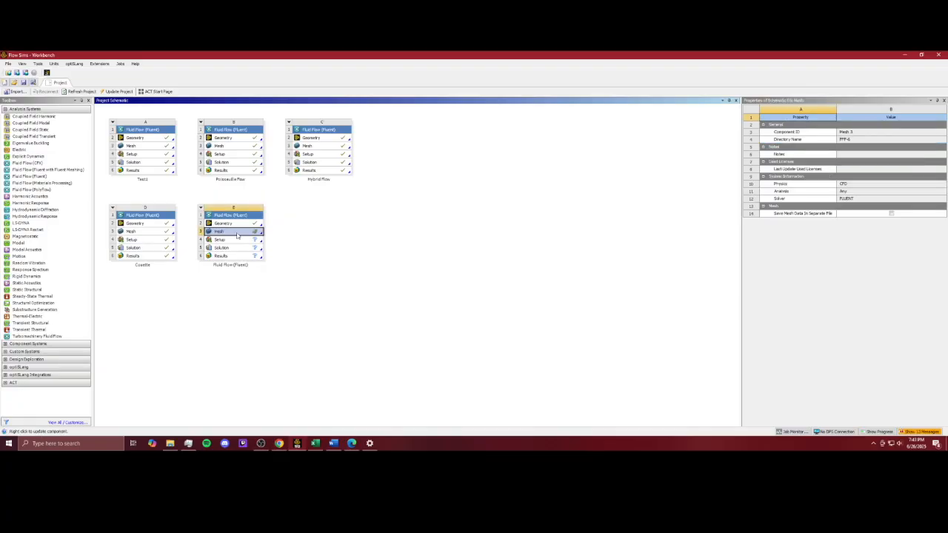
pyautogui.doubleClick(237, 234)
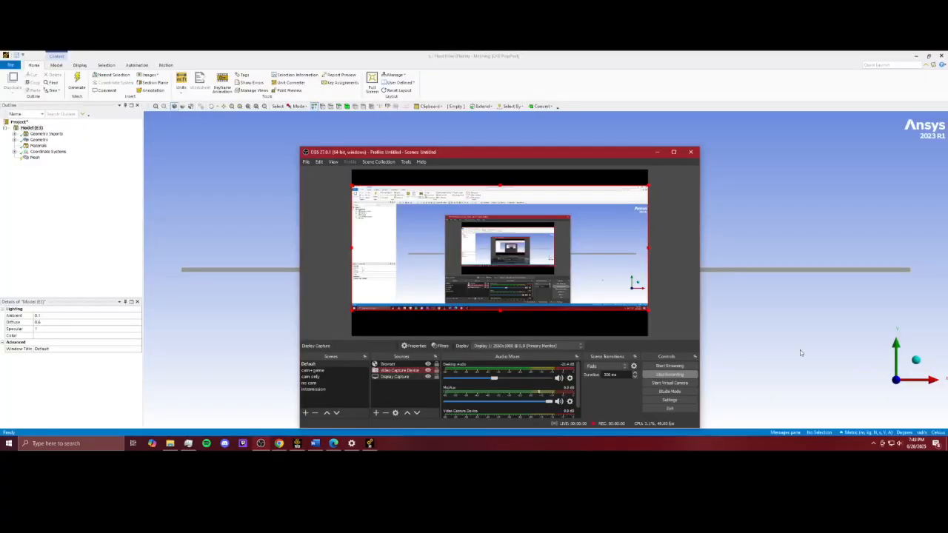
pyautogui.click(800, 352)
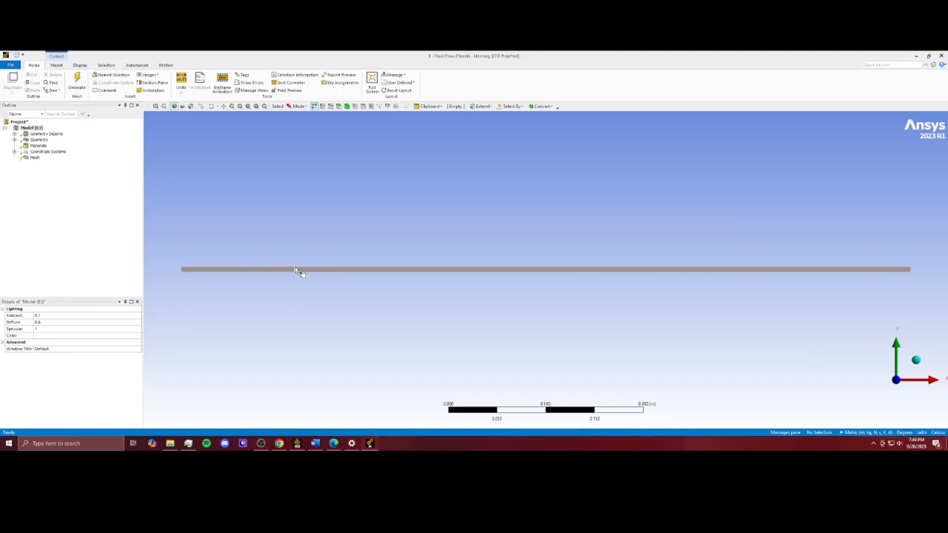
# Step: Create a named selection for the channel's upper long edge, naming it as the upper wall
pyautogui.click(38, 140)
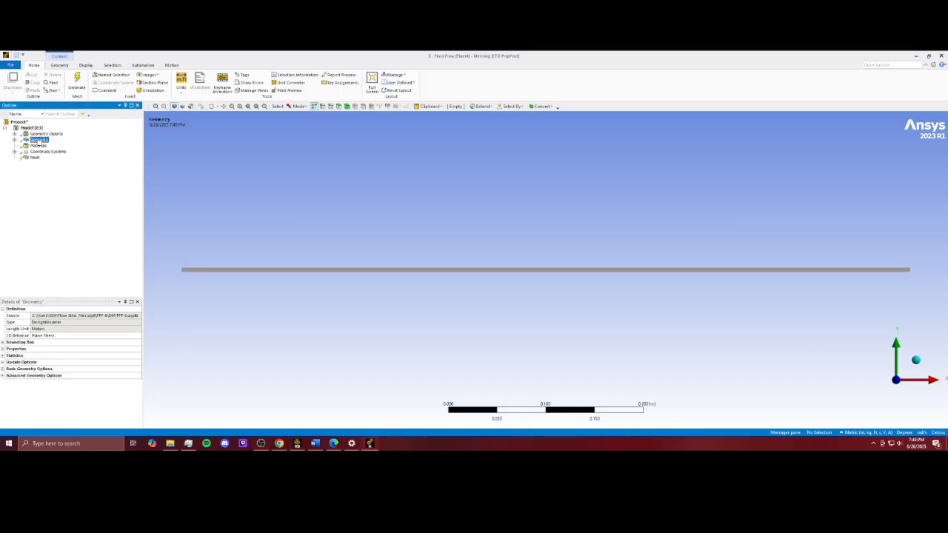
pyautogui.click(194, 274)
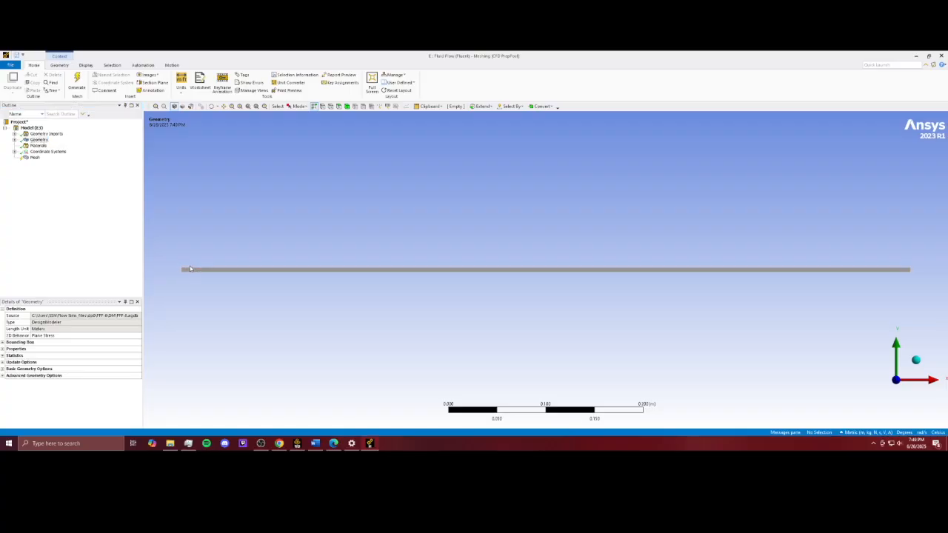
pyautogui.rightClick(191, 270)
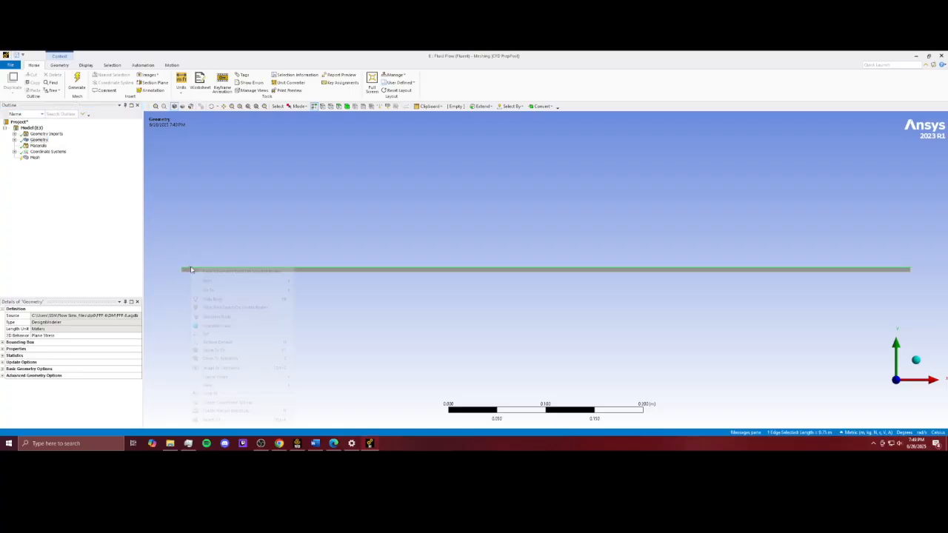
pyautogui.click(221, 412)
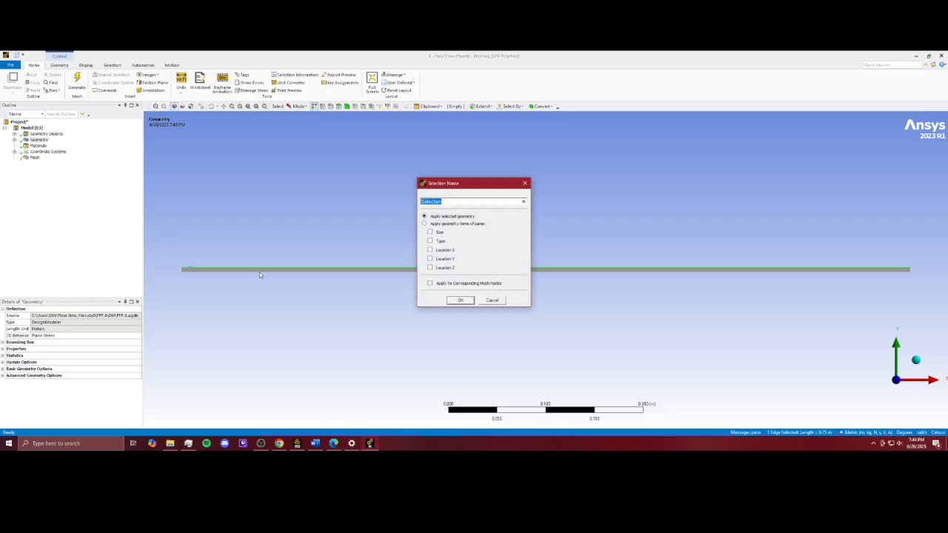
pyautogui.write('Upper Wall')
pyautogui.click(460, 300)
pyautogui.rightClick(446, 272)
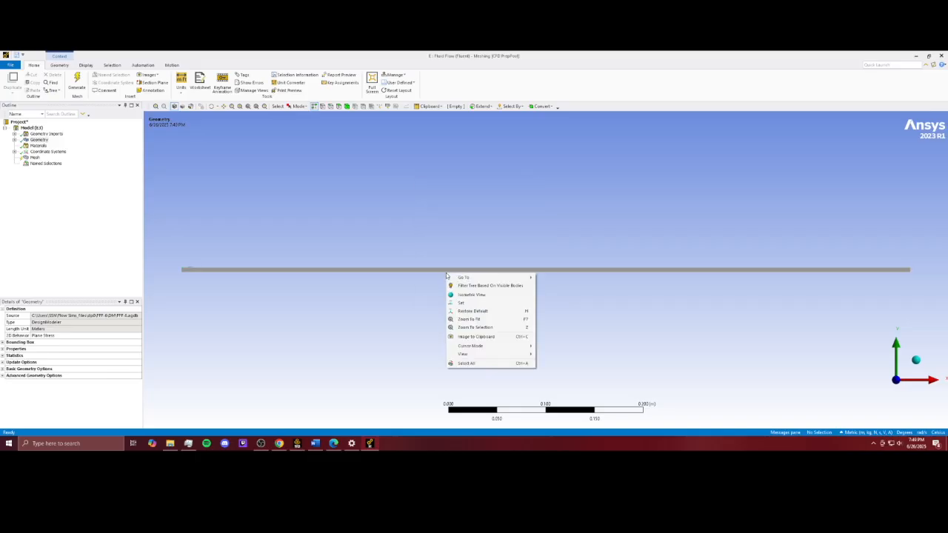
pyautogui.moveTo(470, 346)
pyautogui.click(563, 370)
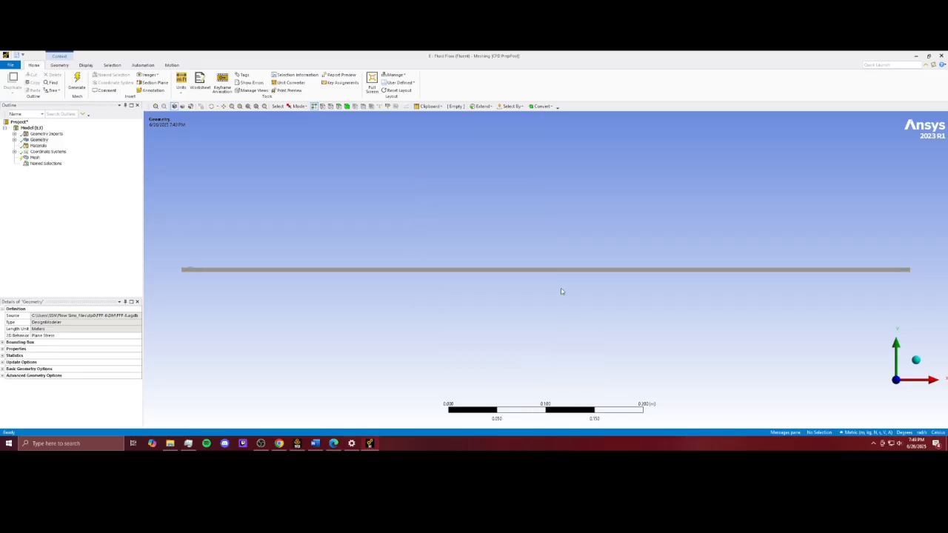
# Step: Create a named selection called Lower Wall for the channel's lower long edge
pyautogui.rightClick(560, 271)
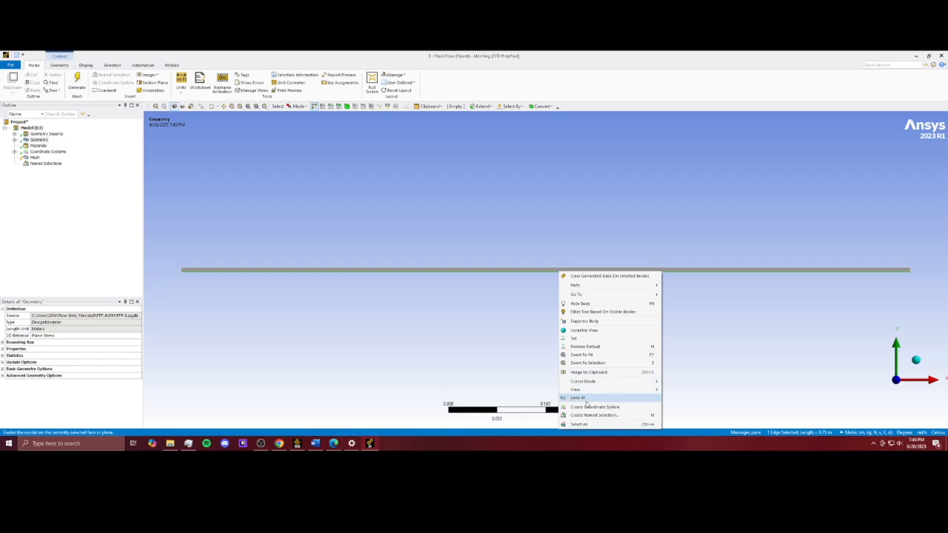
pyautogui.click(587, 416)
pyautogui.write('Lower Wall')
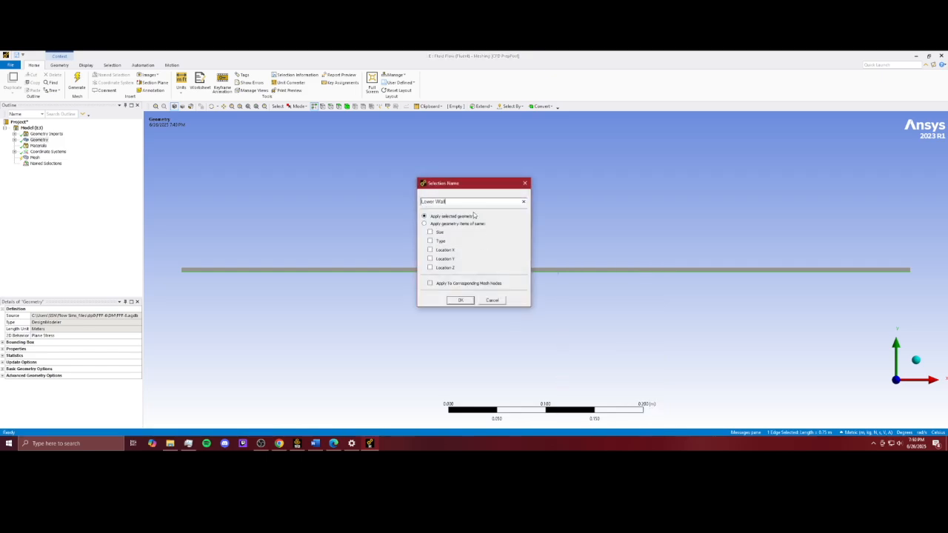
pyautogui.click(460, 300)
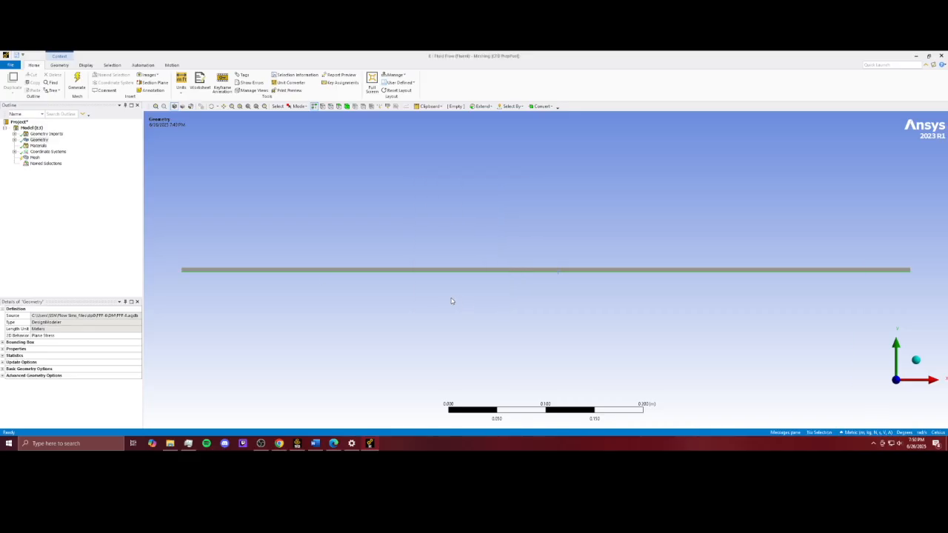
# Step: Create a named selection called Inlet for the channel's left short edge
pyautogui.click(183, 270)
pyautogui.rightClick(181, 271)
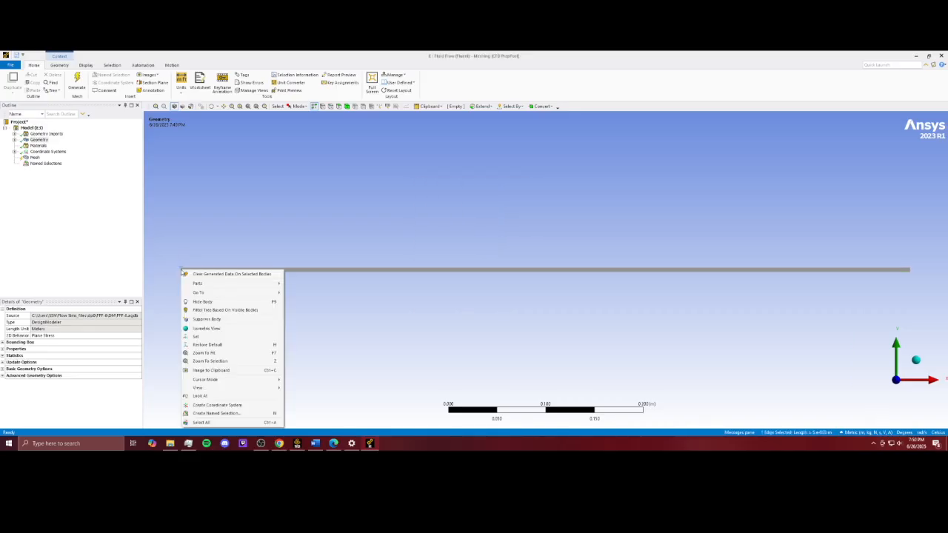
pyautogui.click(217, 413)
pyautogui.write('Inlet')
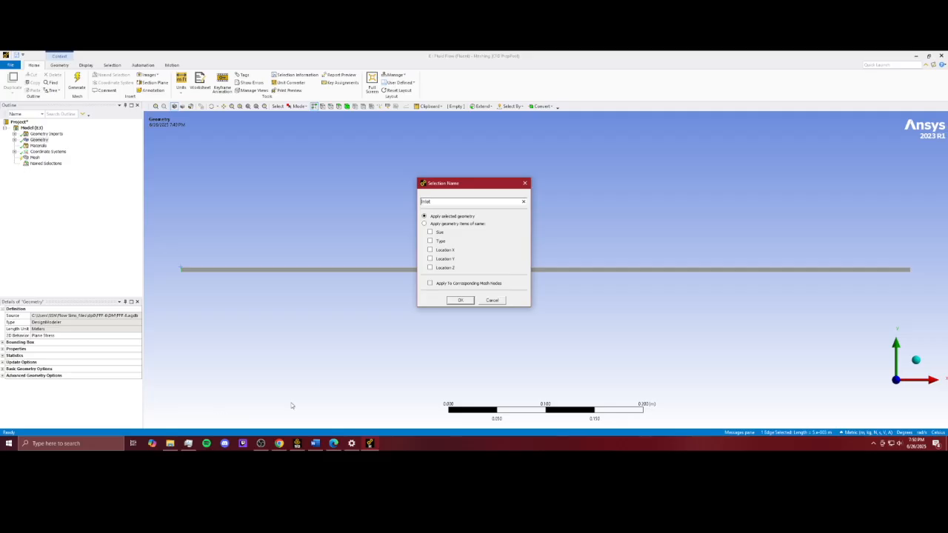
pyautogui.click(470, 302)
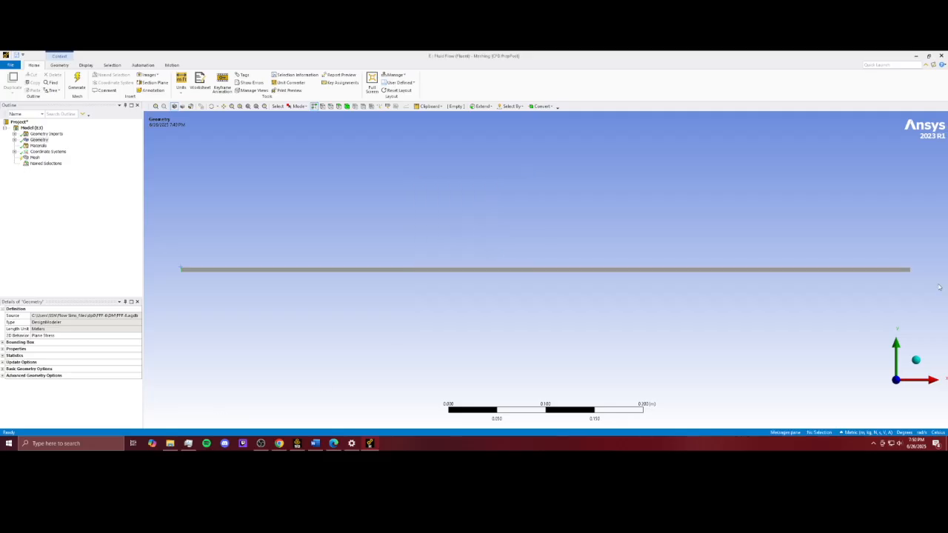
# Step: Create a named selection called Outlet for the channel's right short edge
pyautogui.rightClick(915, 272)
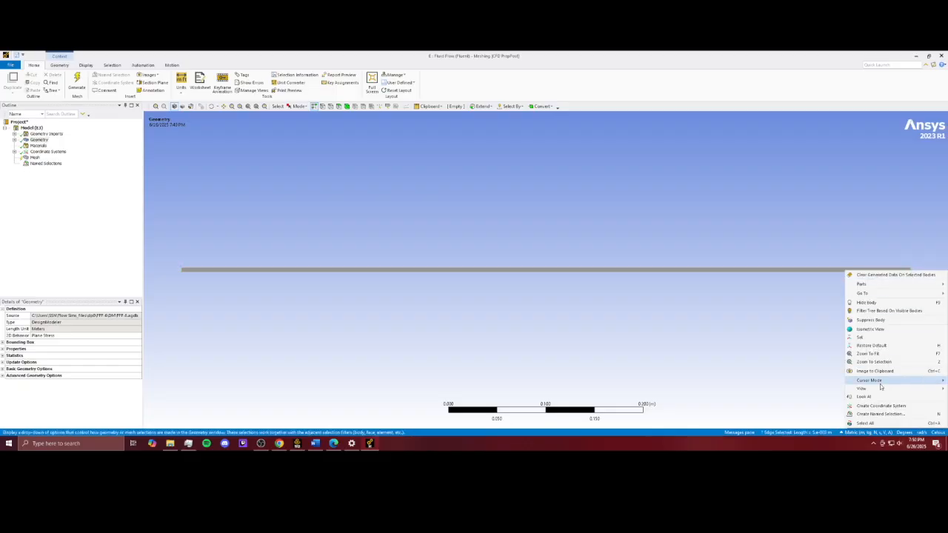
pyautogui.click(881, 415)
pyautogui.write('Outlet')
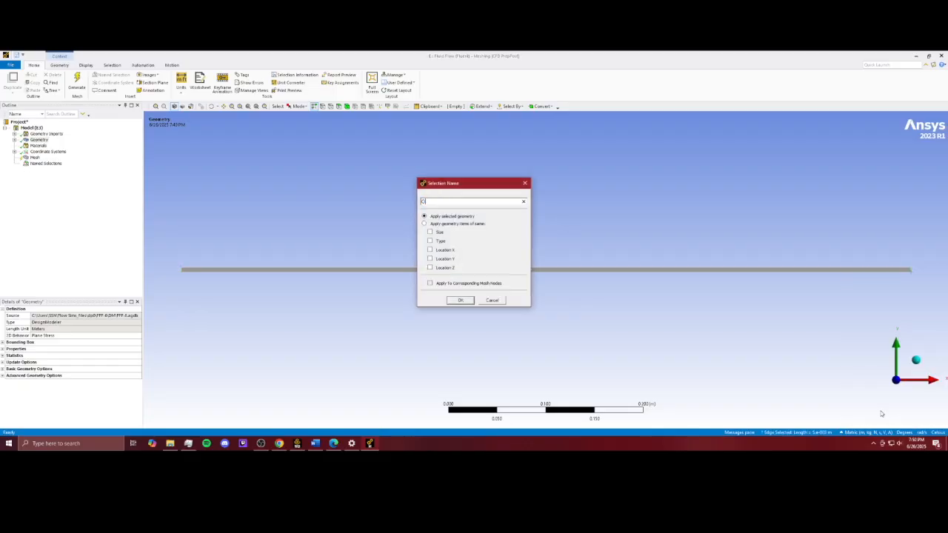
pyautogui.click(460, 301)
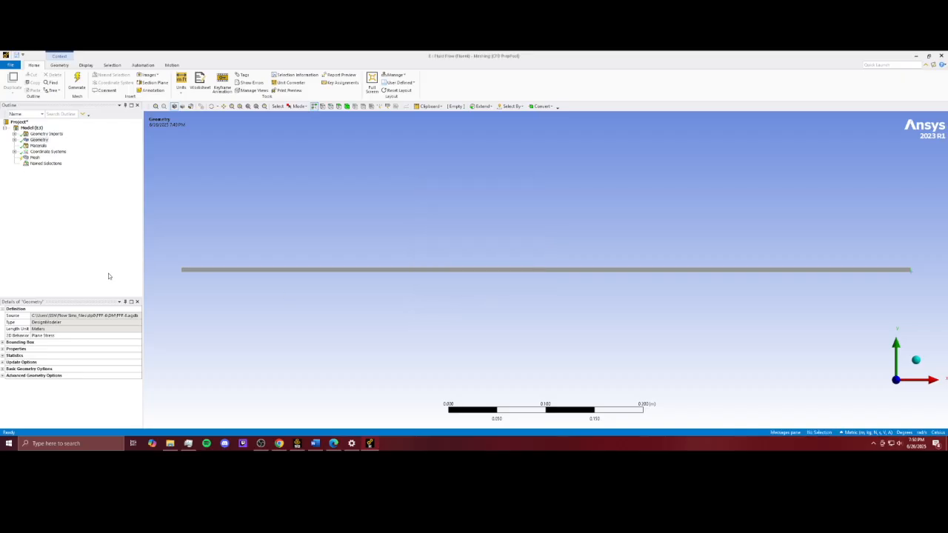
# Step: Insert an edge sizing on the mesh and apply it to the channel's two long edges
pyautogui.click(34, 157)
pyautogui.rightClick(34, 157)
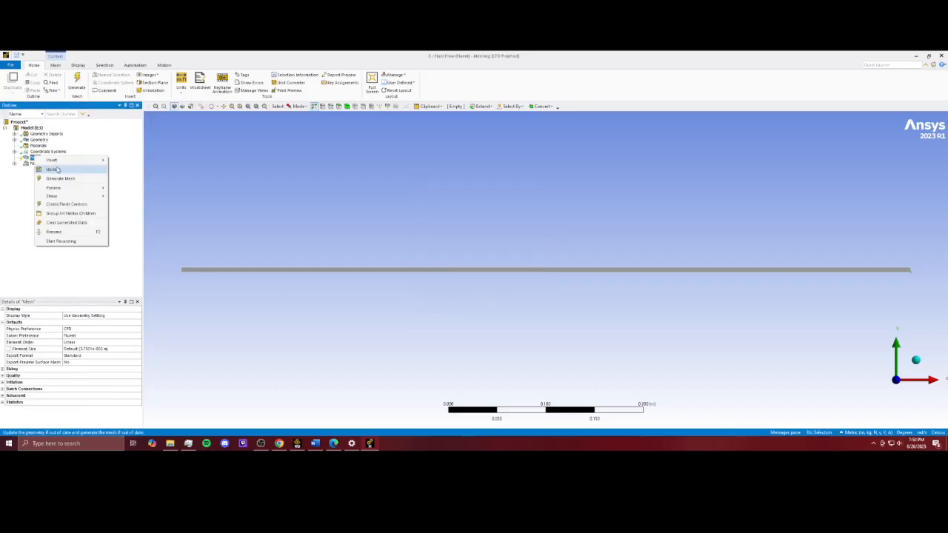
pyautogui.moveTo(55, 160)
pyautogui.click(120, 170)
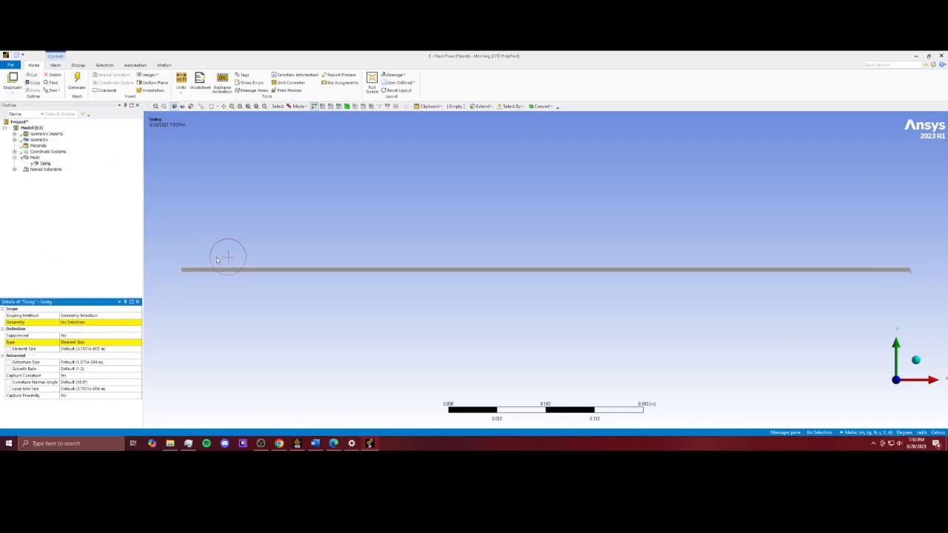
pyautogui.moveTo(224, 262); pyautogui.dragTo(228, 289)
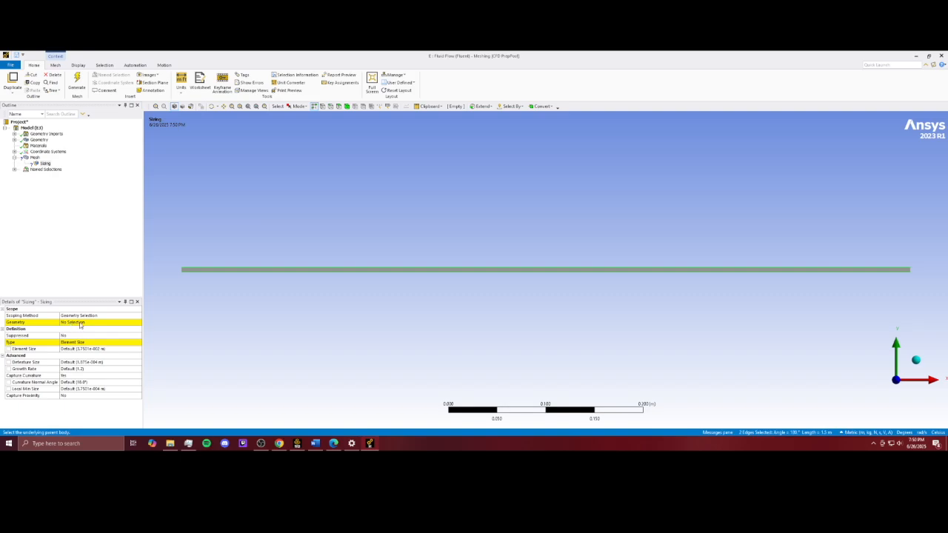
pyautogui.click(80, 324)
pyautogui.click(80, 324)
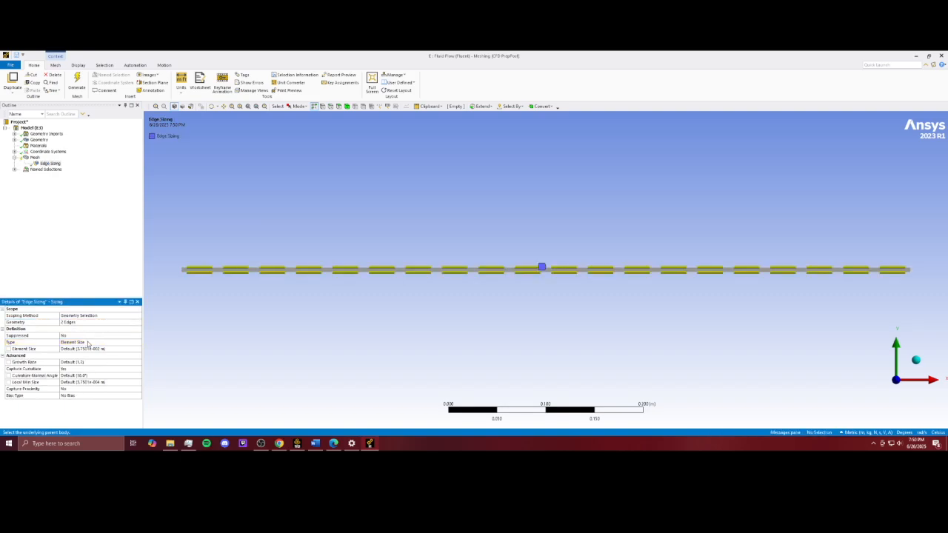
# Step: Set the edge sizing type to Number of Divisions with 2000 divisions
pyautogui.click(85, 343)
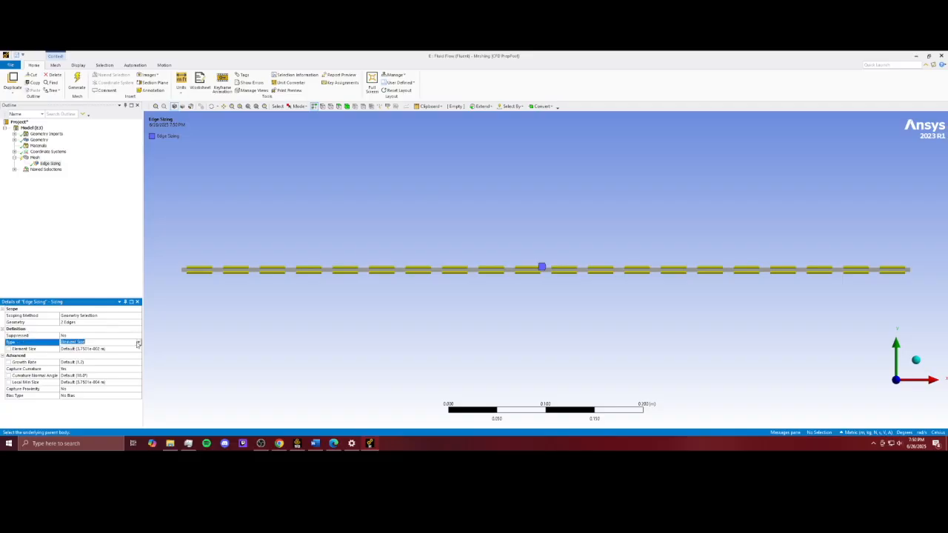
pyautogui.click(85, 343)
pyautogui.click(83, 354)
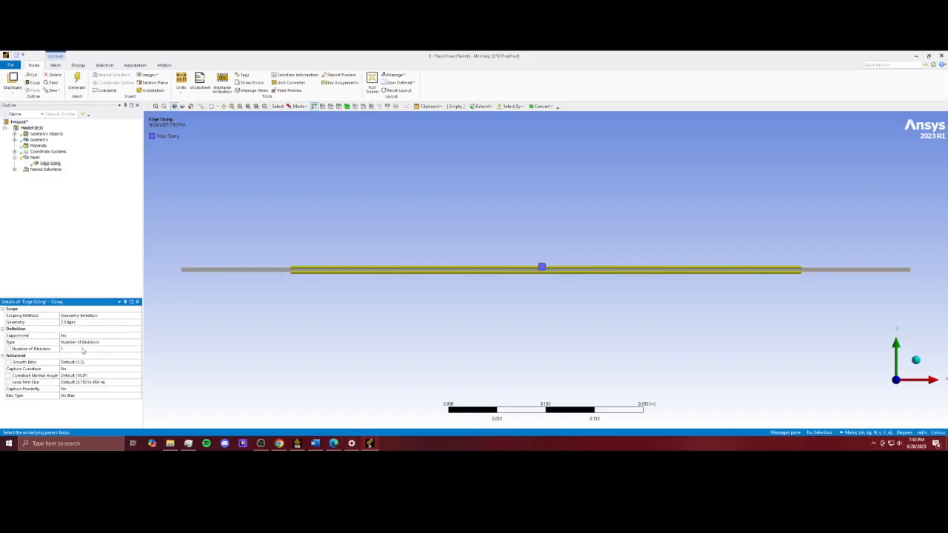
pyautogui.click(83, 350)
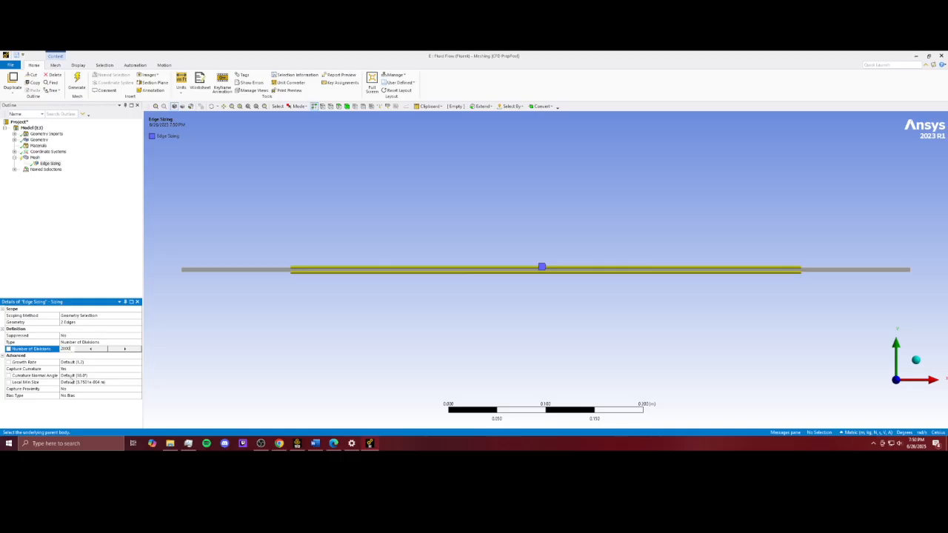
pyautogui.press('Return')
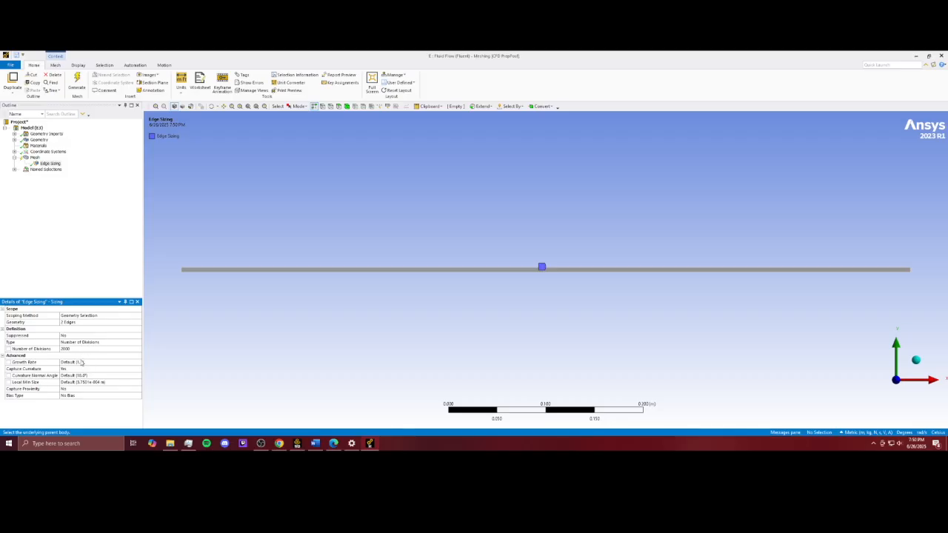
# Step: Set the edge sizing's behavior to Hard and generate the mesh
pyautogui.click(91, 368)
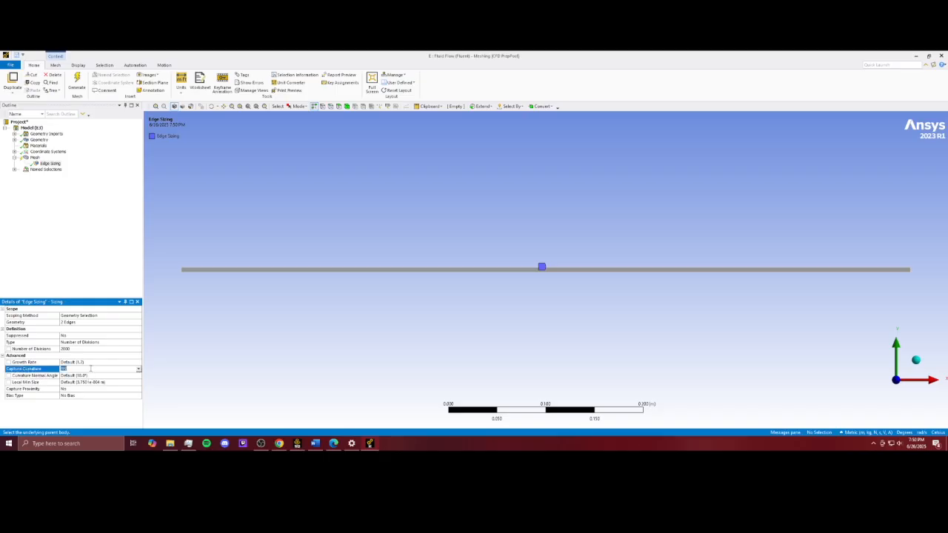
pyautogui.click(138, 370)
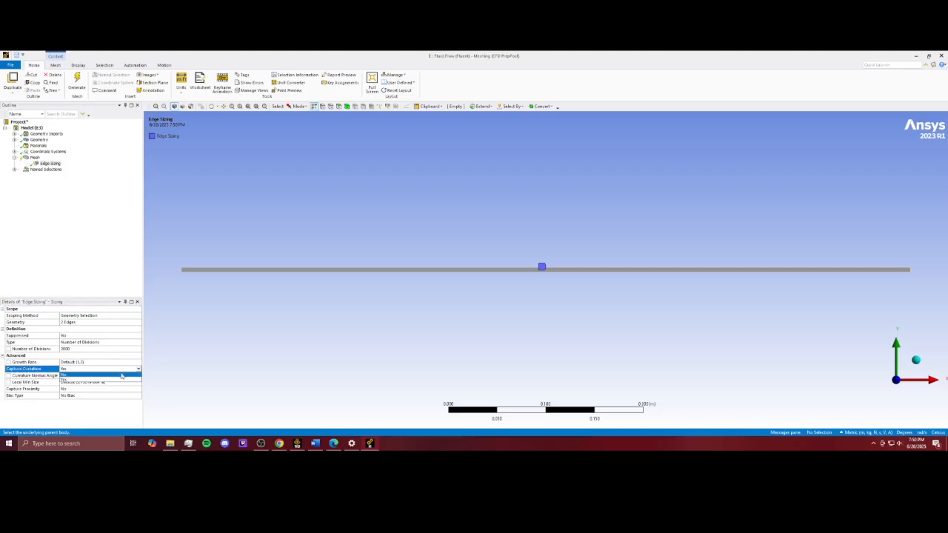
pyautogui.click(75, 376)
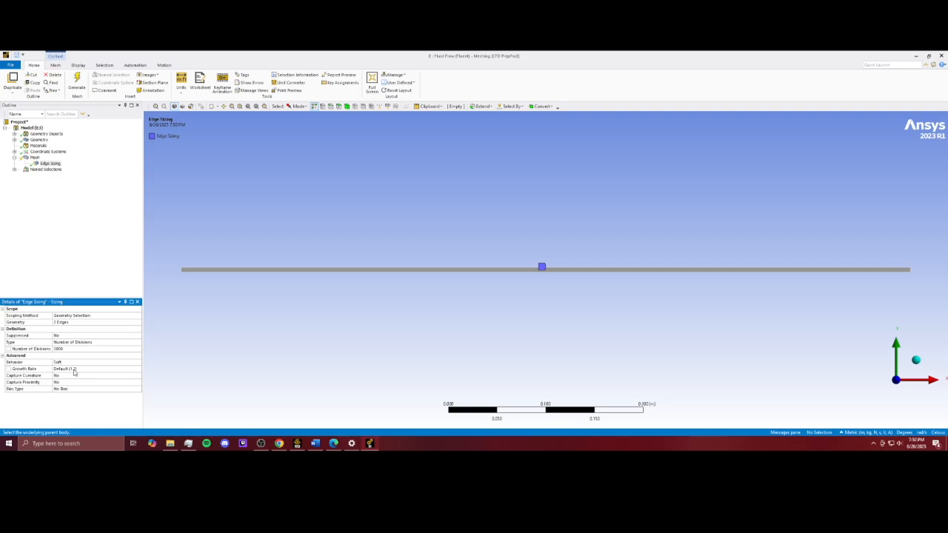
pyautogui.click(72, 362)
pyautogui.click(138, 362)
pyautogui.click(78, 376)
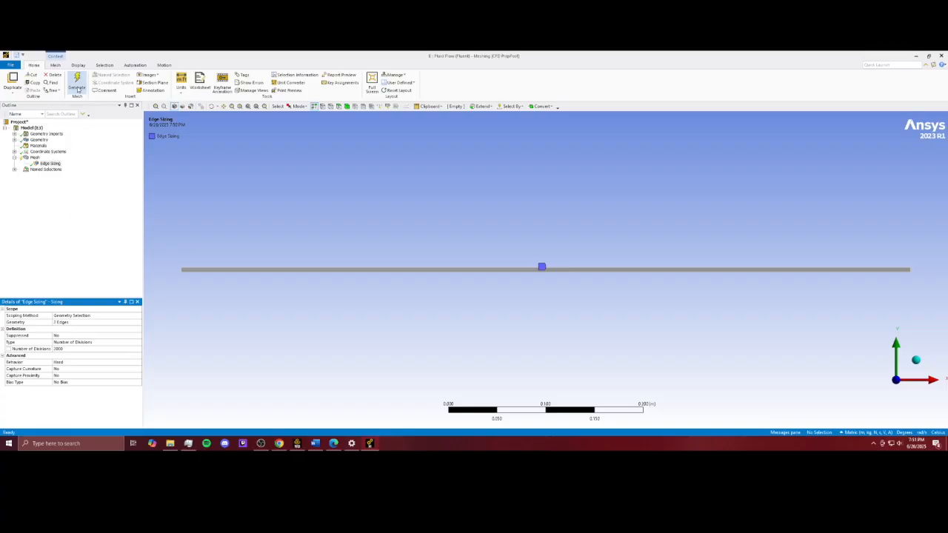
pyautogui.click(78, 88)
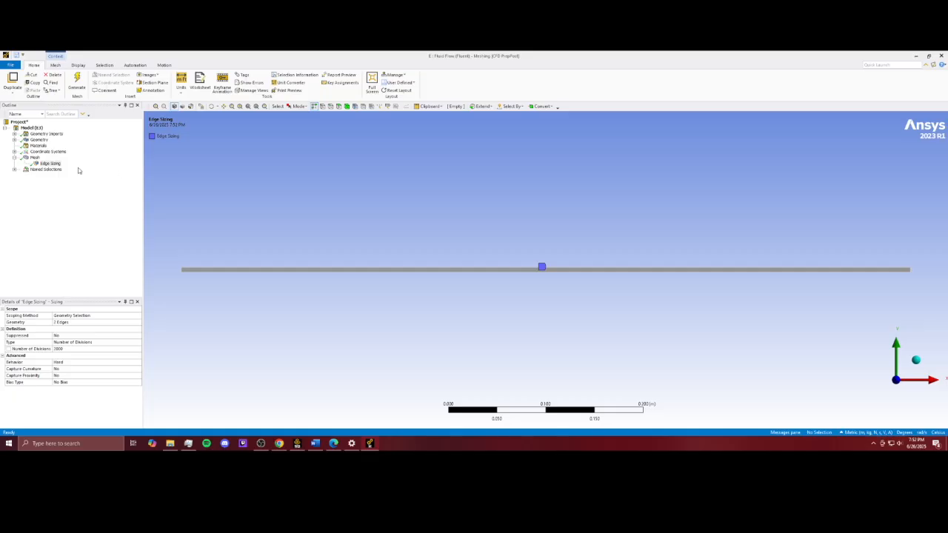
# Step: Insert a second edge sizing on the mesh and apply it to the channel's left and right short edges
pyautogui.click(34, 158)
pyautogui.rightClick(37, 158)
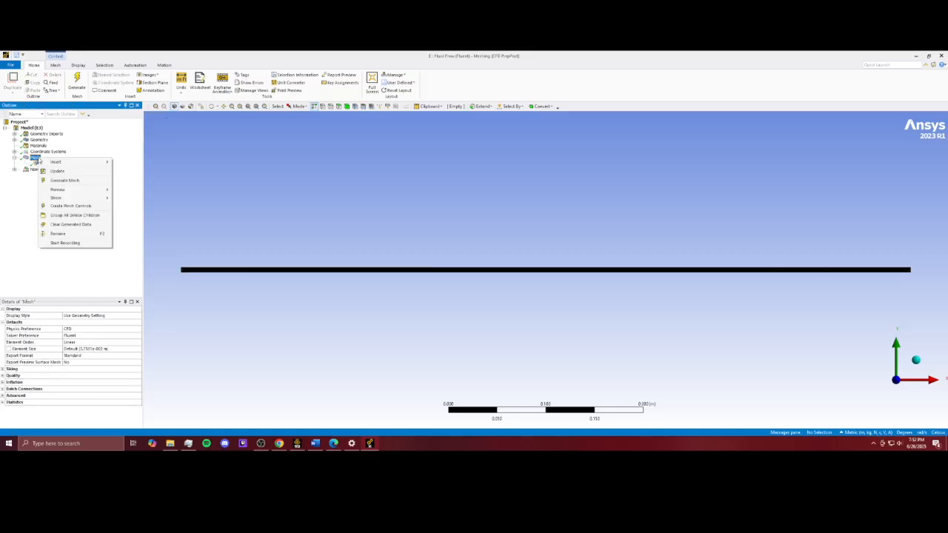
pyautogui.moveTo(74, 162)
pyautogui.click(119, 171)
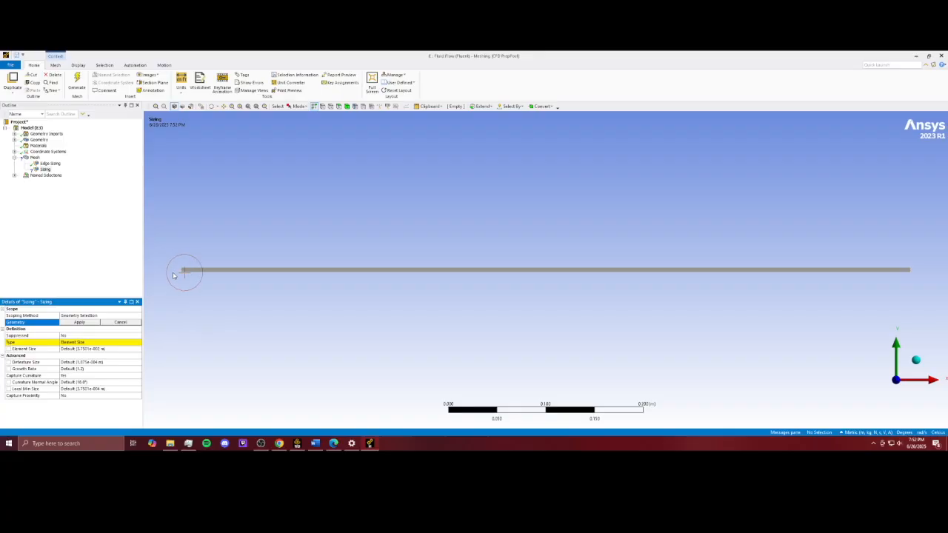
pyautogui.click(185, 270)
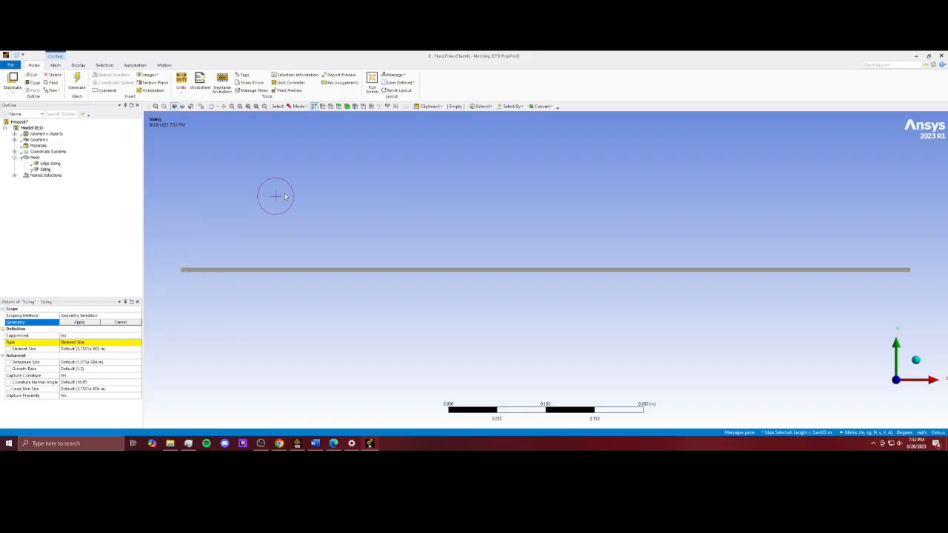
pyautogui.keyDown('ctrl'); pyautogui.click(919, 271); pyautogui.keyUp('ctrl')
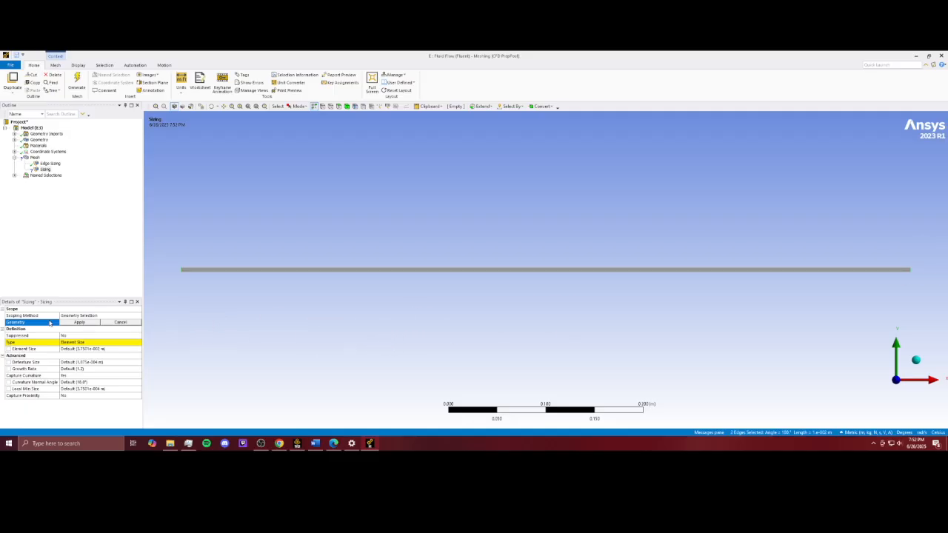
pyautogui.click(77, 324)
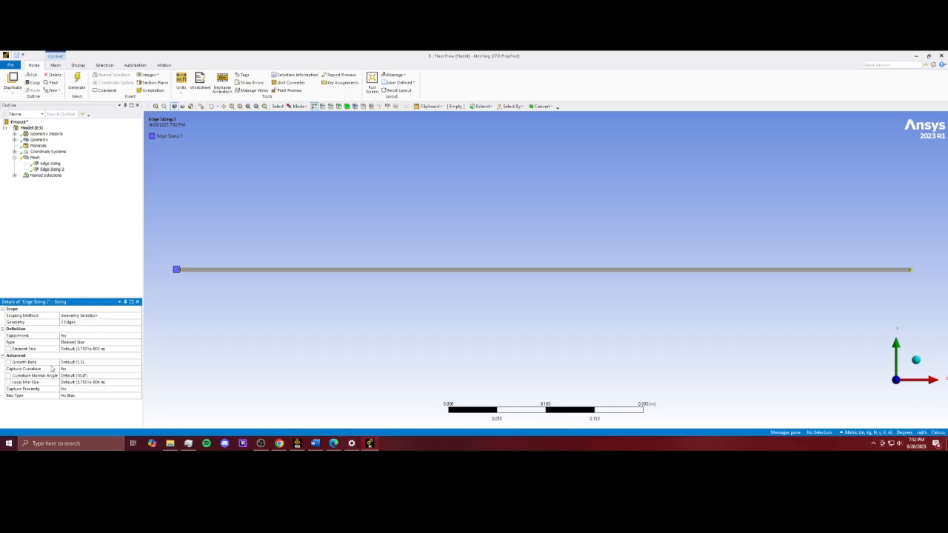
# Step: Set the second edge sizing's type to Number of Divisions with 100 divisions
pyautogui.click(83, 343)
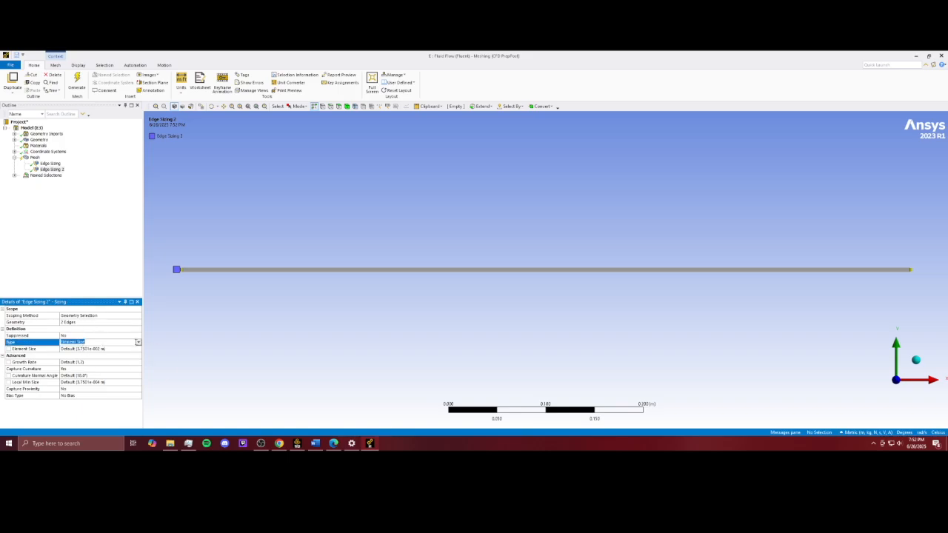
pyautogui.click(138, 343)
pyautogui.click(78, 355)
pyautogui.click(76, 349)
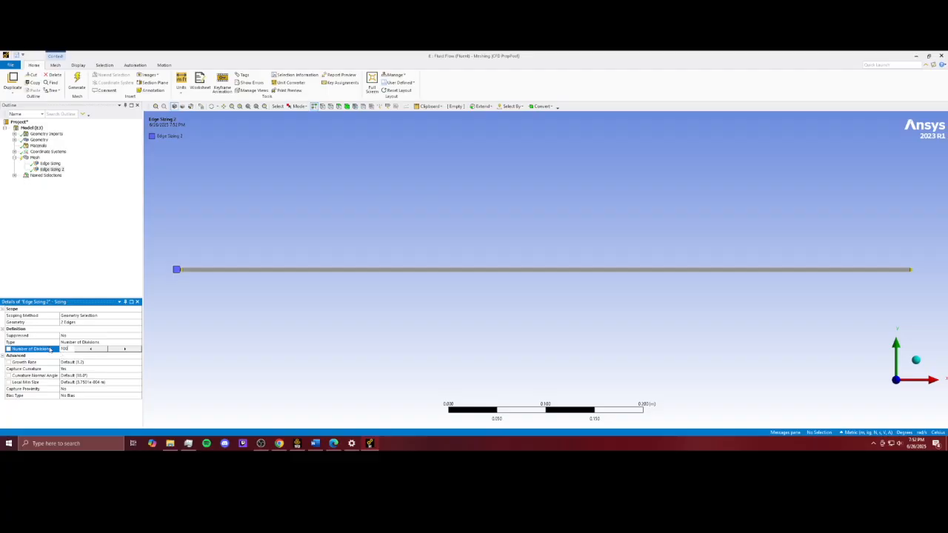
pyautogui.click(81, 369)
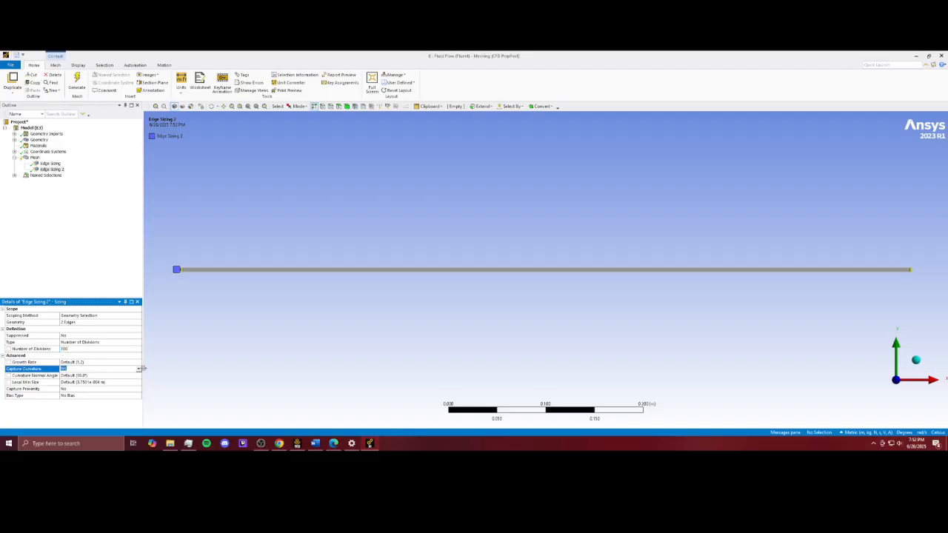
pyautogui.click(140, 369)
pyautogui.click(111, 378)
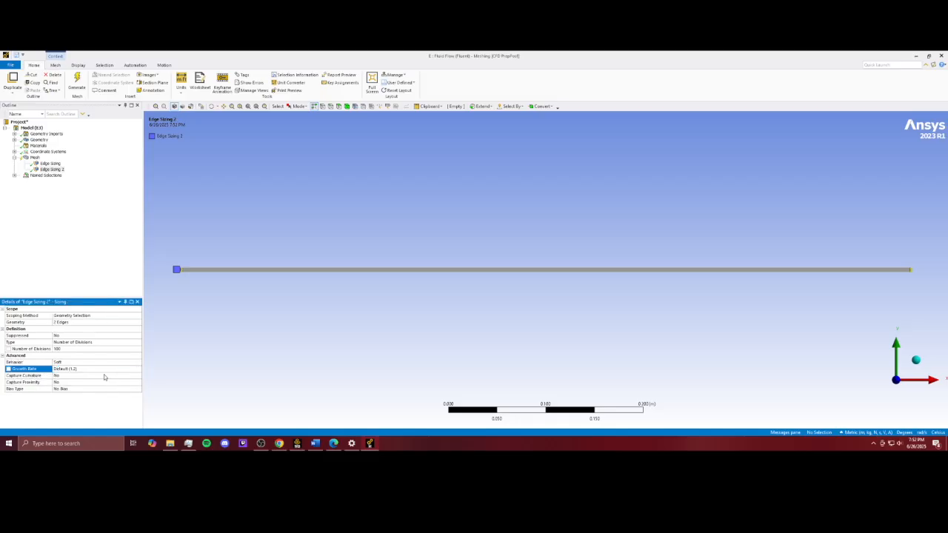
# Step: Set the second edge sizing's behavior to Hard and generate the mesh
pyautogui.click(102, 361)
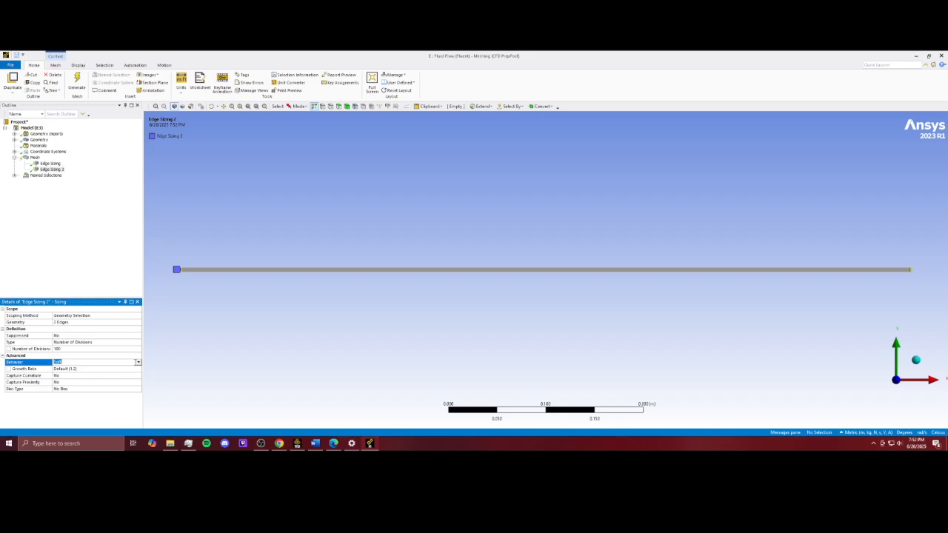
pyautogui.click(138, 362)
pyautogui.click(105, 375)
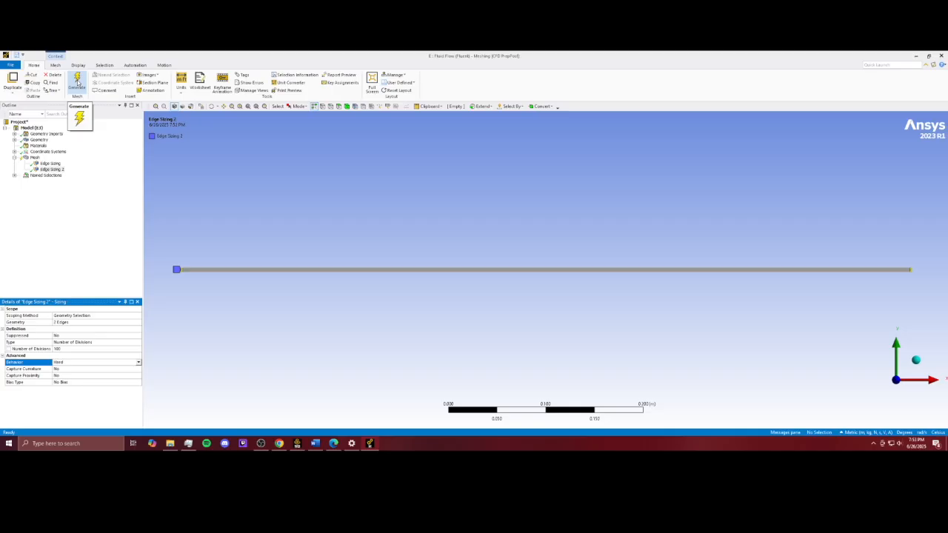
pyautogui.click(77, 81)
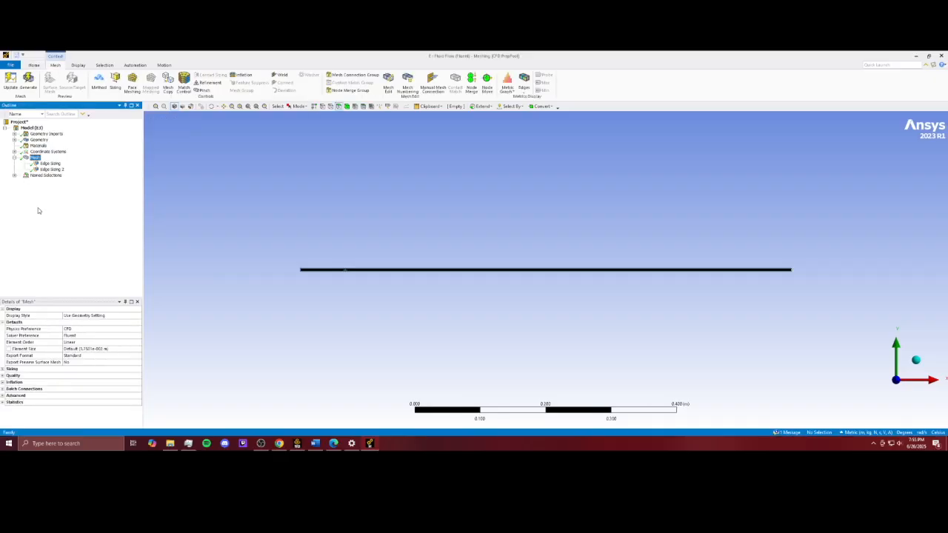
# Step: Insert a face meshing control on the mesh and apply it to the channel's face
pyautogui.rightClick(34, 158)
pyautogui.moveTo(51, 164)
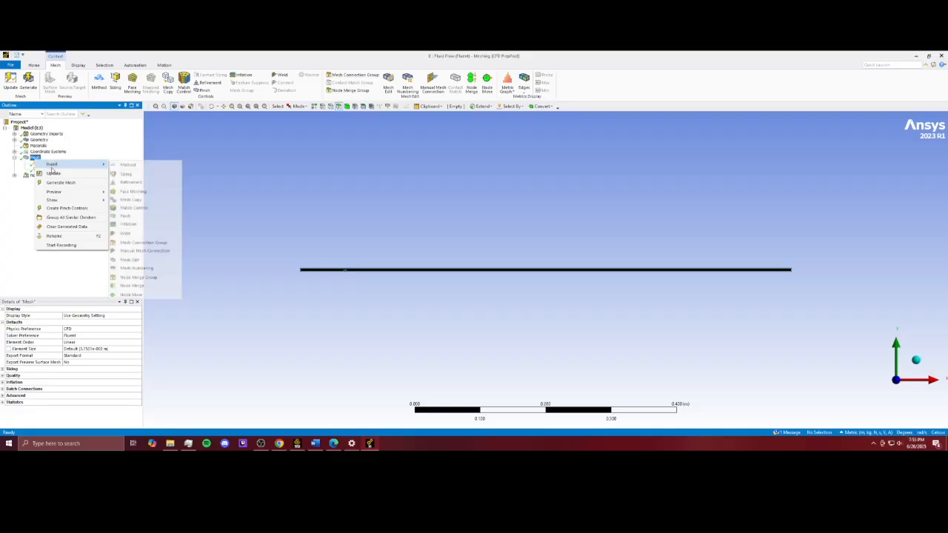
pyautogui.click(134, 192)
pyautogui.click(343, 272)
pyautogui.click(87, 323)
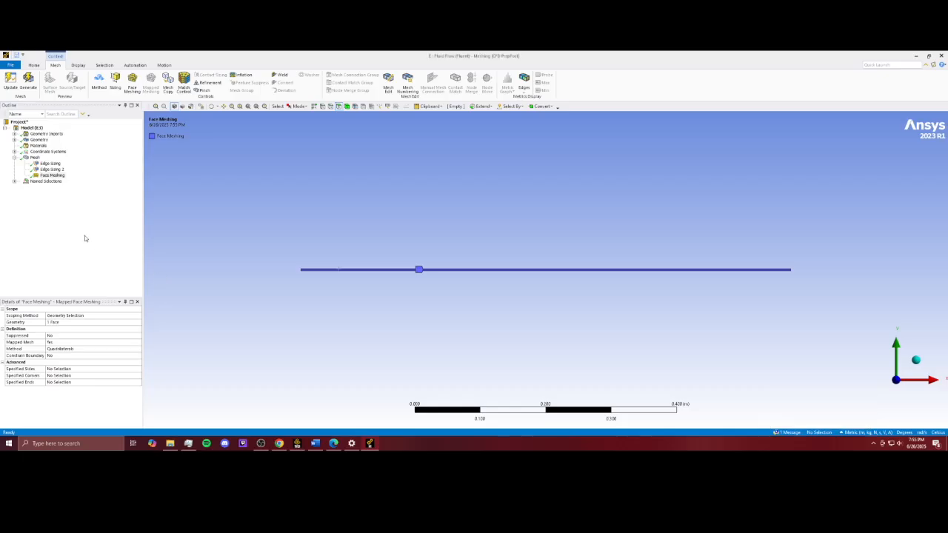
# Step: Check the named selections and close the Meshing window
pyautogui.click(14, 181)
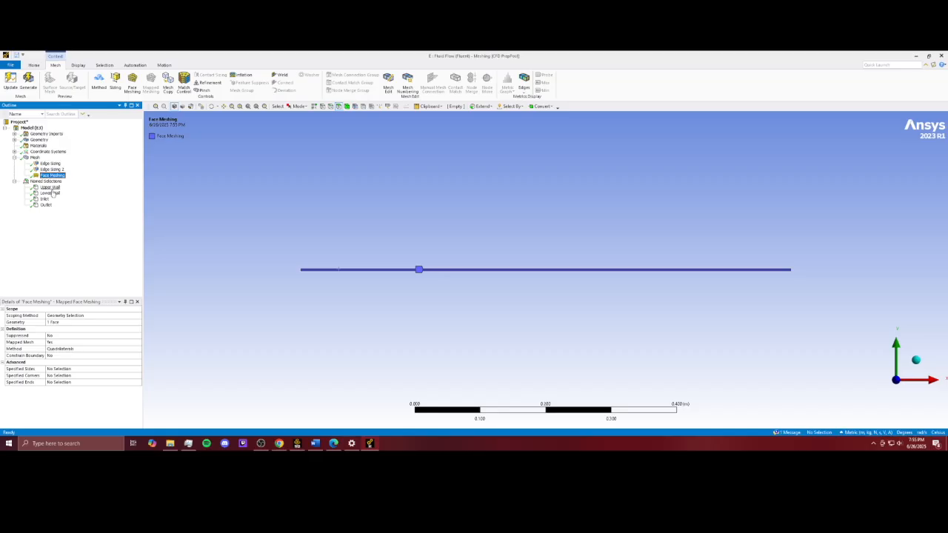
pyautogui.click(14, 182)
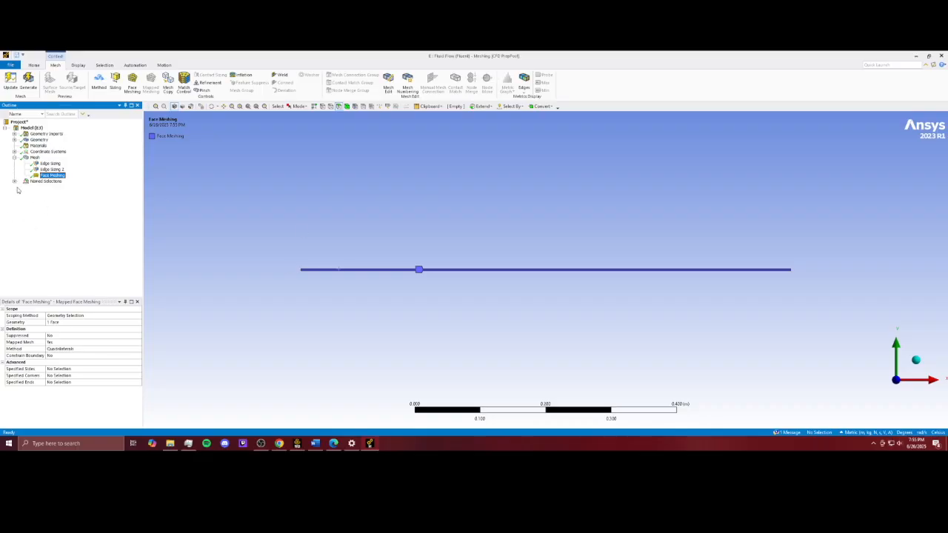
pyautogui.click(17, 65)
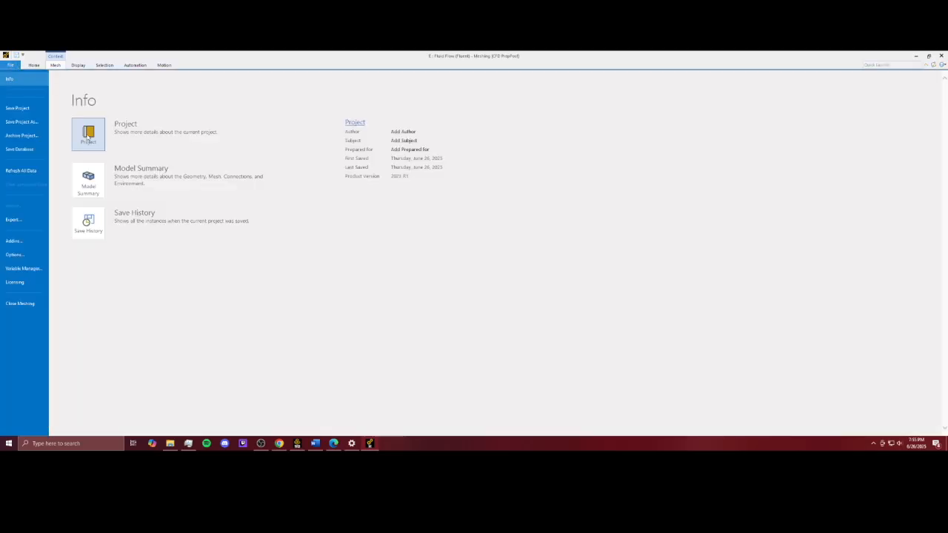
pyautogui.click(30, 305)
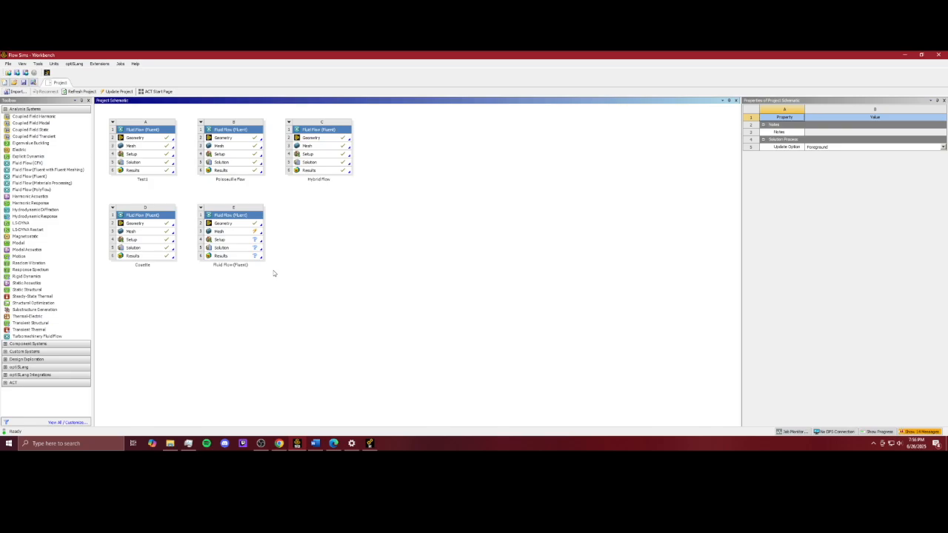
# Step: Update the mesh cell of the Fluid Flow (Fluent) system and launch its Setup with Double Precision enabled
pyautogui.rightClick(246, 233)
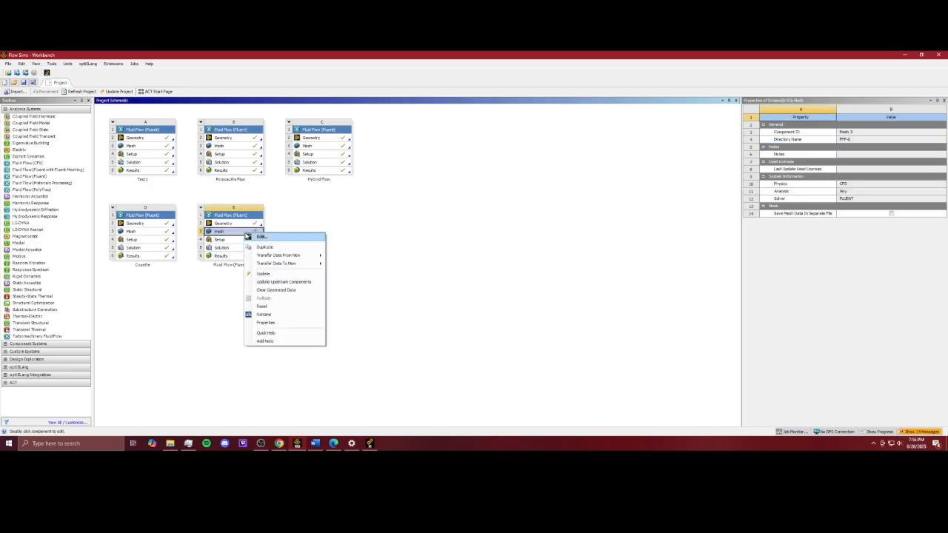
pyautogui.click(267, 273)
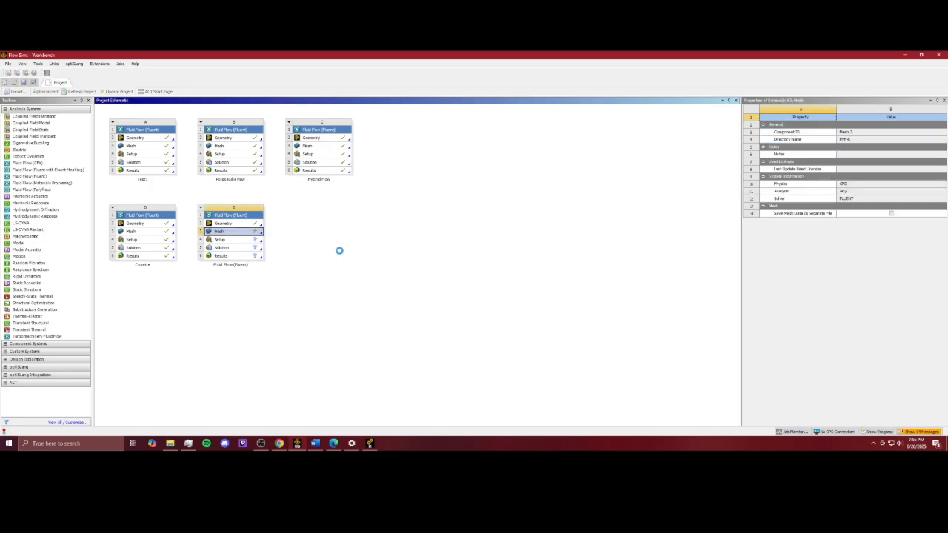
pyautogui.doubleClick(232, 240)
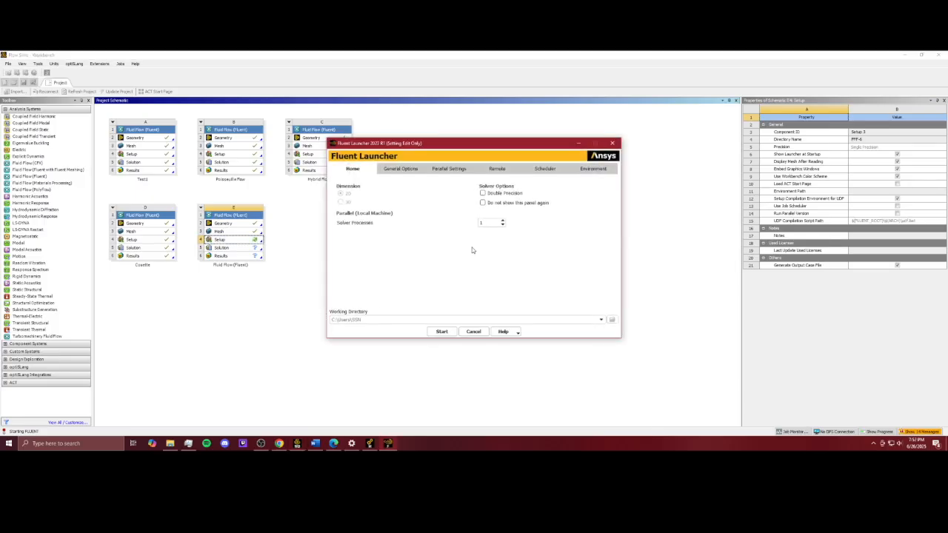
pyautogui.click(483, 193)
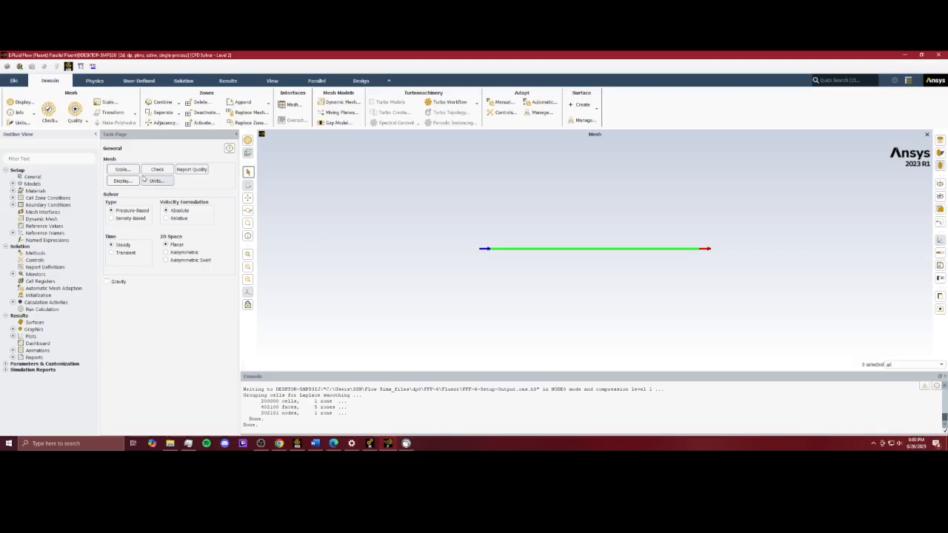
# Step: Set the viscous model to Laminar
pyautogui.click(13, 184)
pyautogui.doubleClick(64, 205)
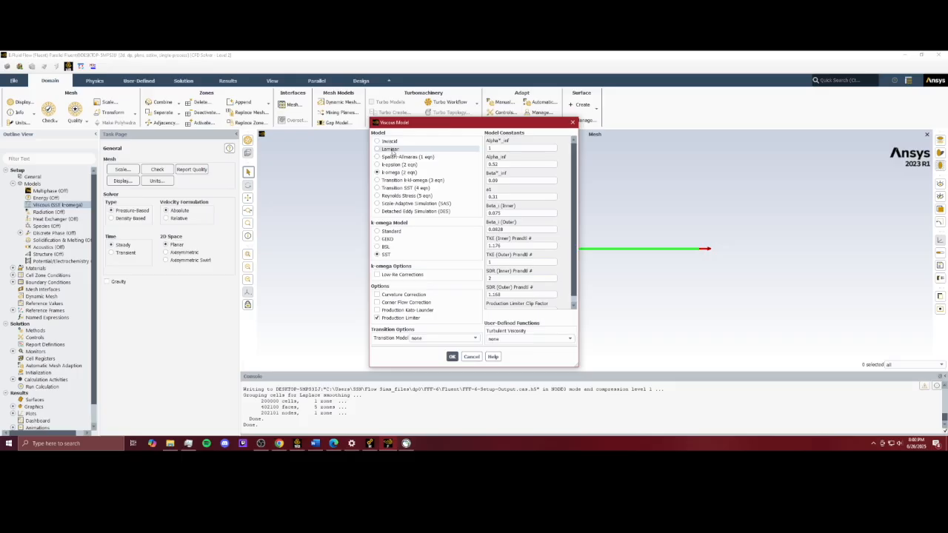
pyautogui.click(392, 149)
pyautogui.click(393, 230)
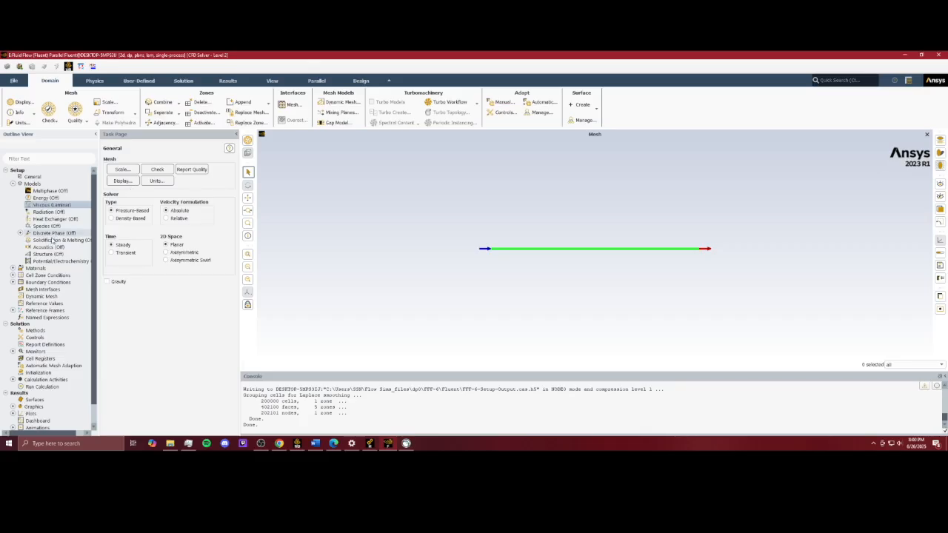
# Step: Examine the properties of the air fluid material
pyautogui.click(12, 183)
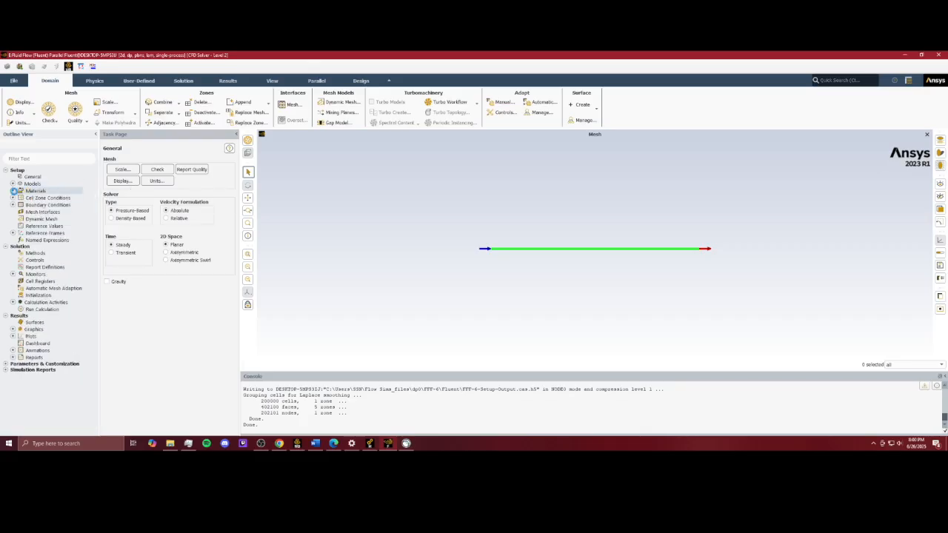
pyautogui.click(12, 190)
pyautogui.click(20, 198)
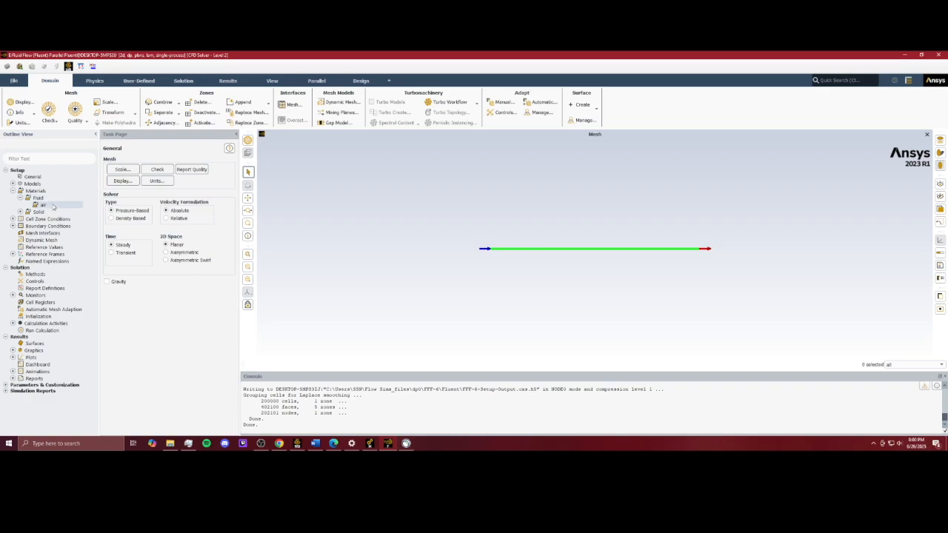
pyautogui.doubleClick(52, 207)
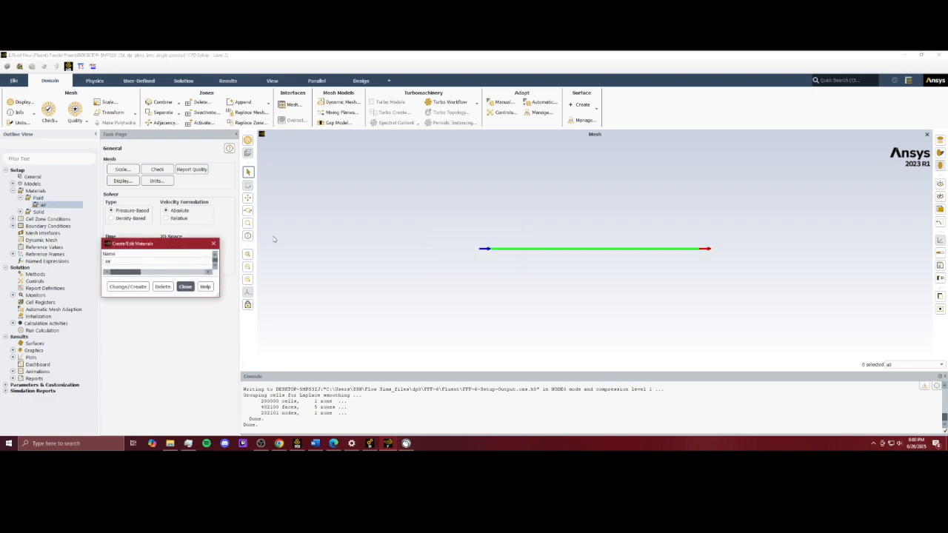
pyautogui.click(450, 263)
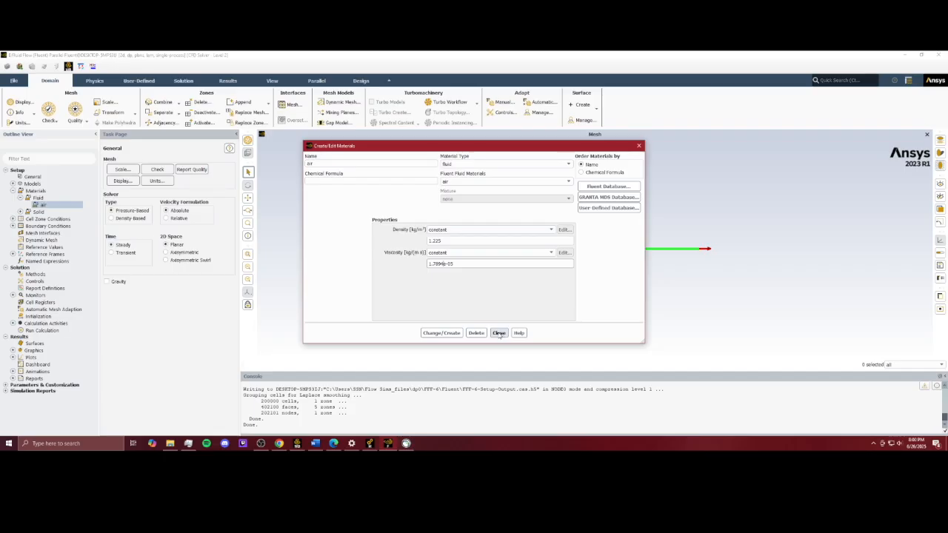
pyautogui.click(465, 242)
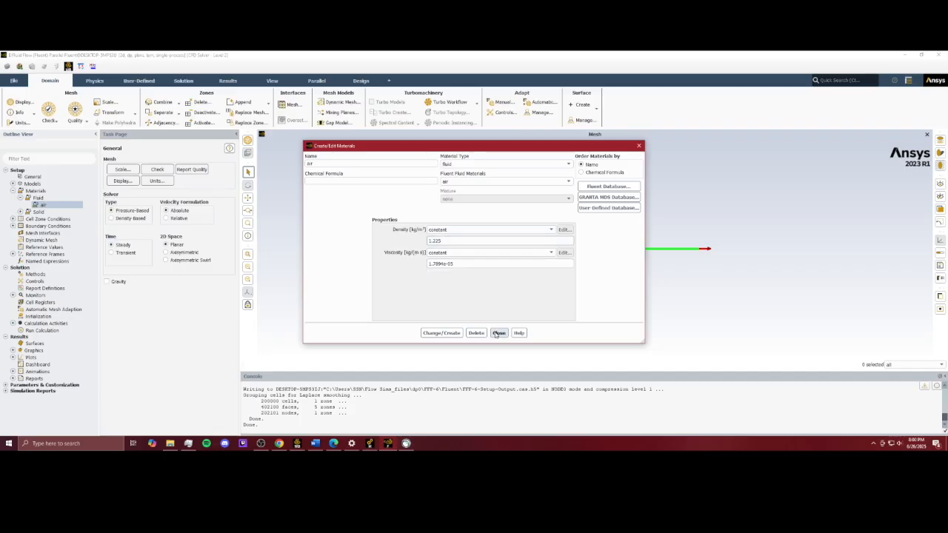
pyautogui.click(498, 334)
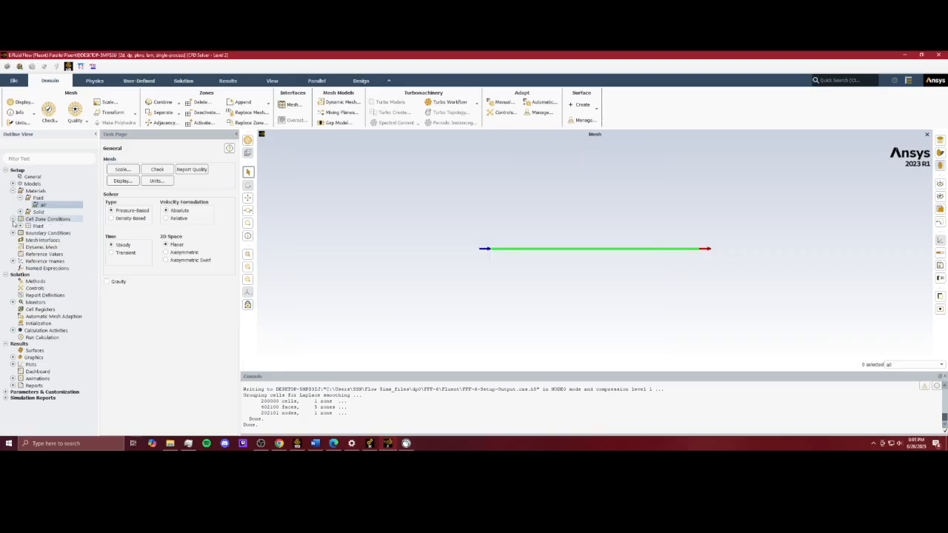
# Step: Set the inlet's velocity magnitude to 8 m/s and apply it
pyautogui.click(13, 226)
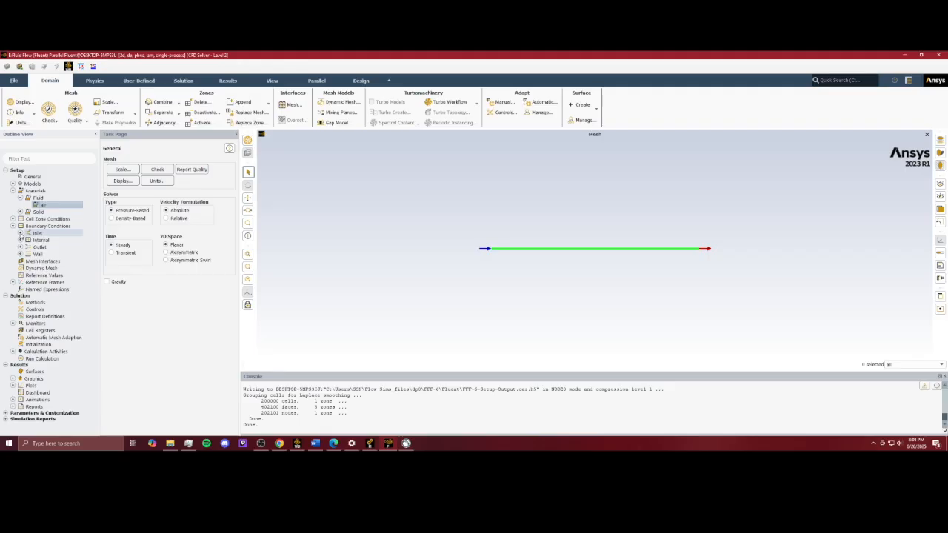
pyautogui.click(20, 233)
pyautogui.doubleClick(63, 239)
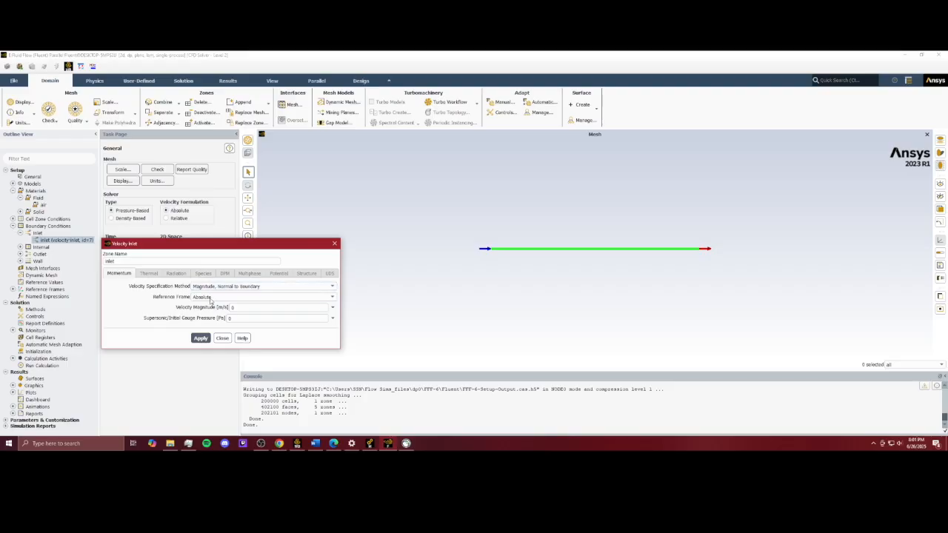
pyautogui.click(261, 309)
pyautogui.press('BackSpace')
pyautogui.write('8')
pyautogui.click(198, 338)
pyautogui.click(198, 339)
pyautogui.click(200, 338)
pyautogui.click(222, 338)
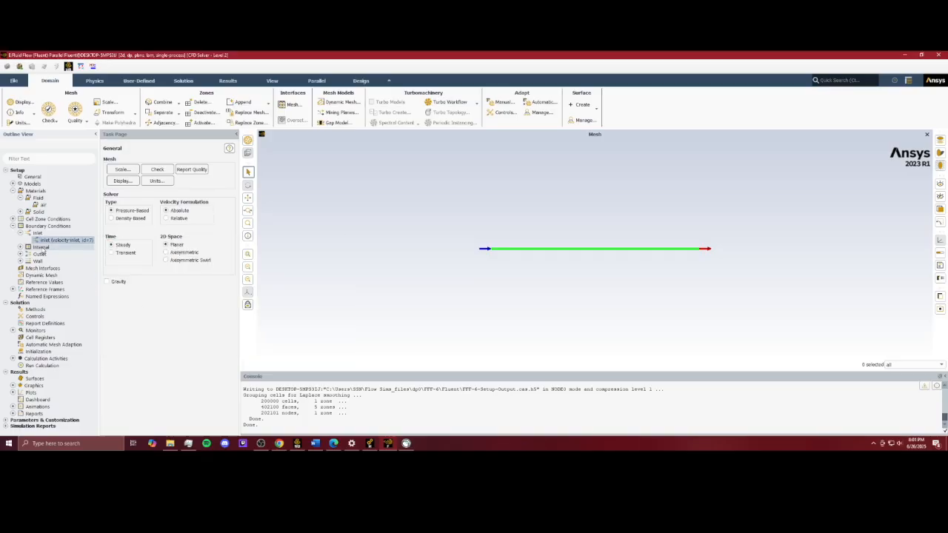
# Step: Open the outlet boundary condition and apply its pressure-outlet settings
pyautogui.click(20, 254)
pyautogui.click(47, 261)
pyautogui.doubleClick(48, 262)
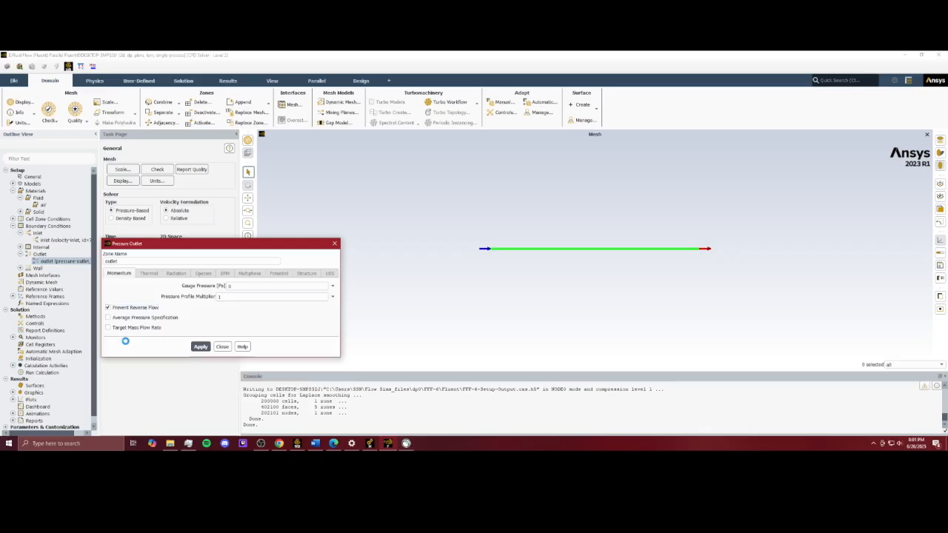
pyautogui.click(201, 347)
pyautogui.click(335, 243)
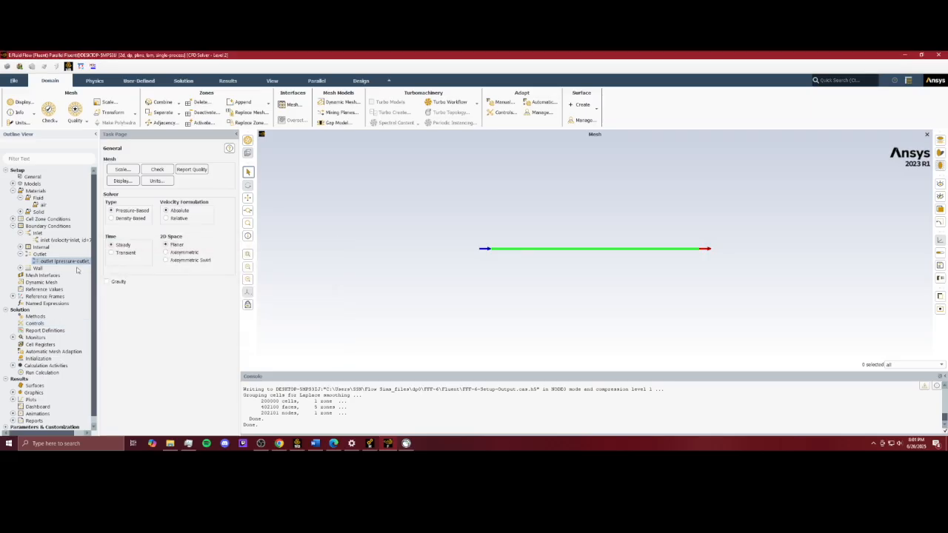
# Step: Inspect the lower_wall and upper_wall boundary conditions
pyautogui.click(20, 268)
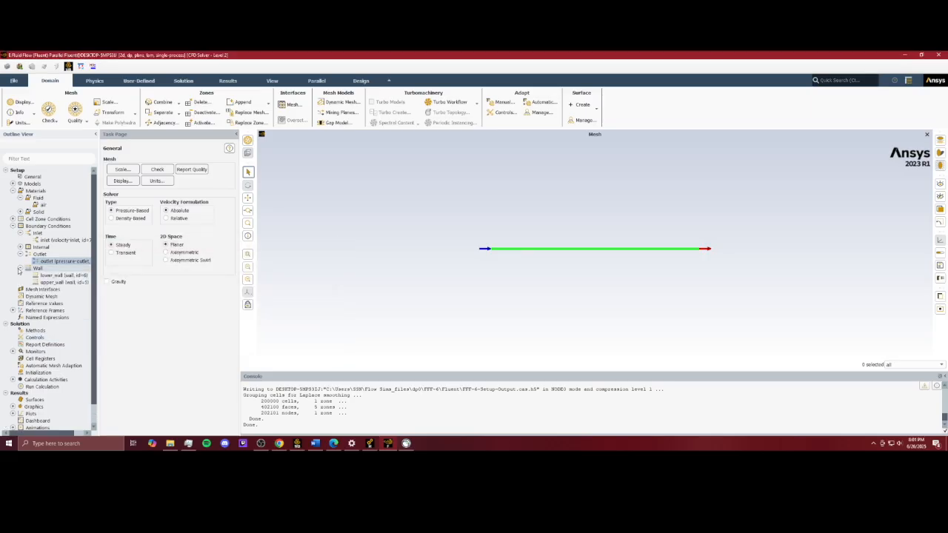
pyautogui.doubleClick(65, 275)
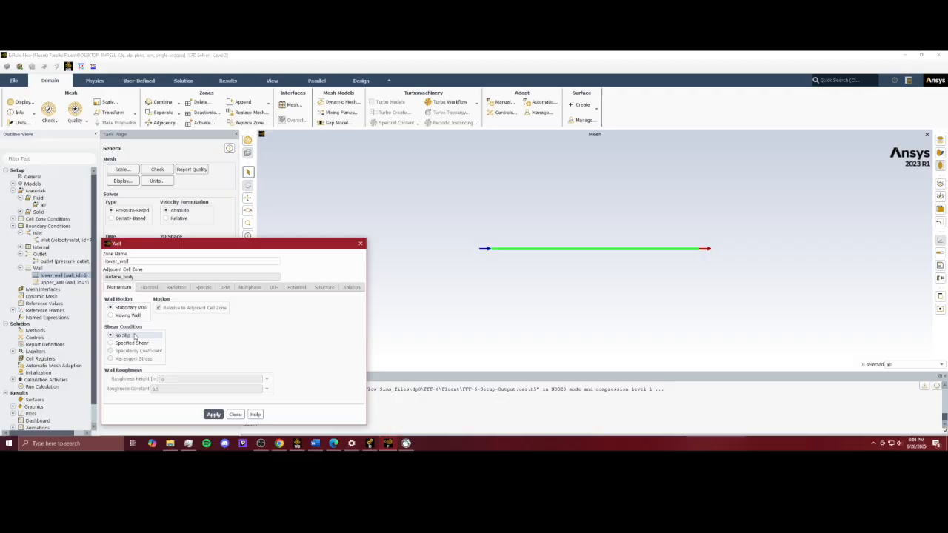
pyautogui.click(361, 245)
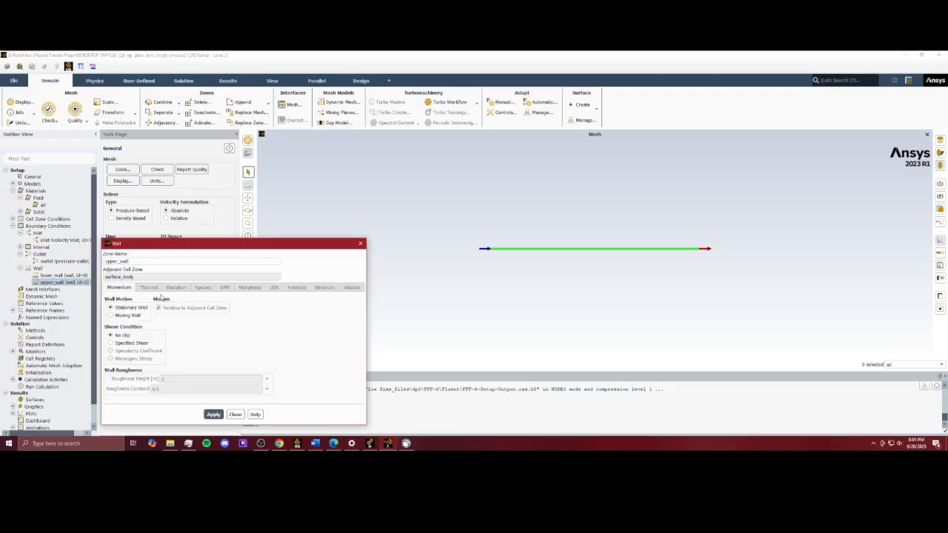
pyautogui.click(361, 243)
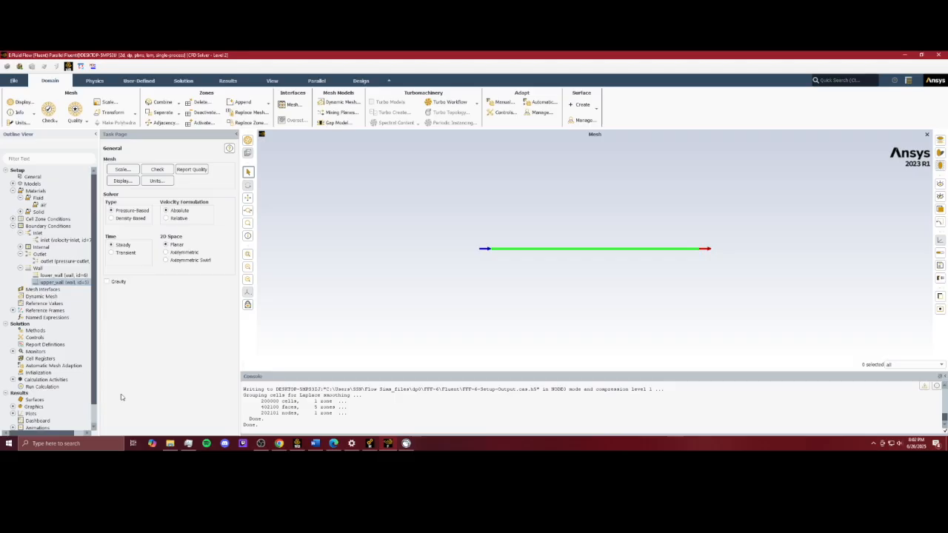
# Step: Compute the reference values from the inlet and set the reference zone to surface_body
pyautogui.click(44, 304)
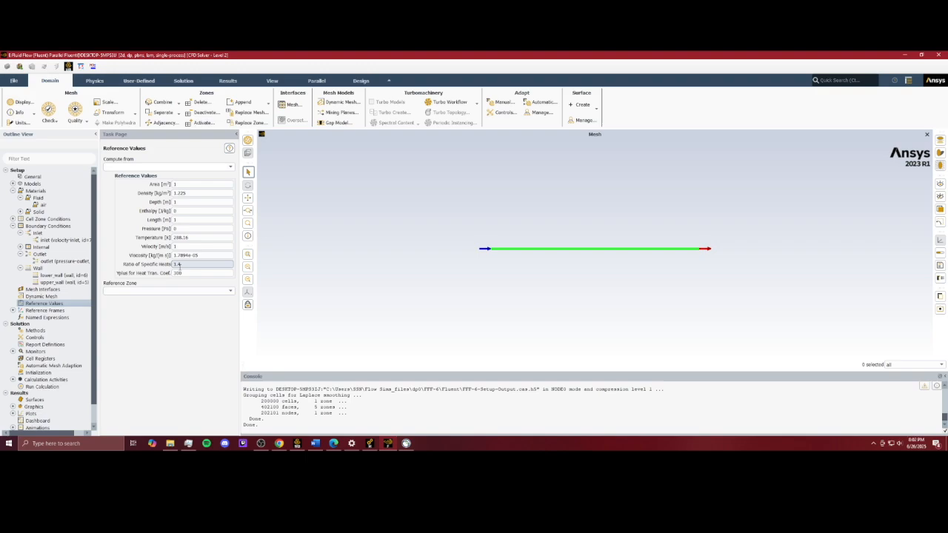
pyautogui.click(197, 255)
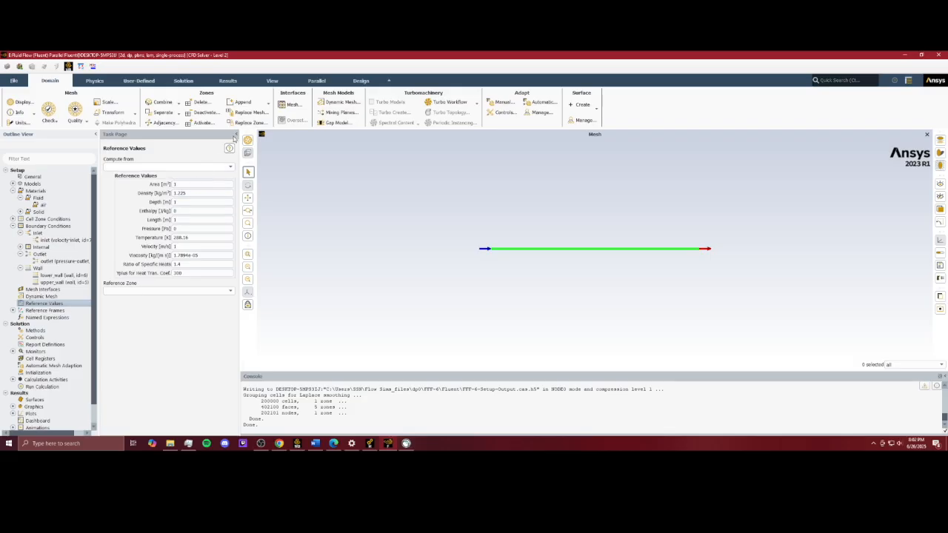
pyautogui.click(180, 166)
pyautogui.click(231, 167)
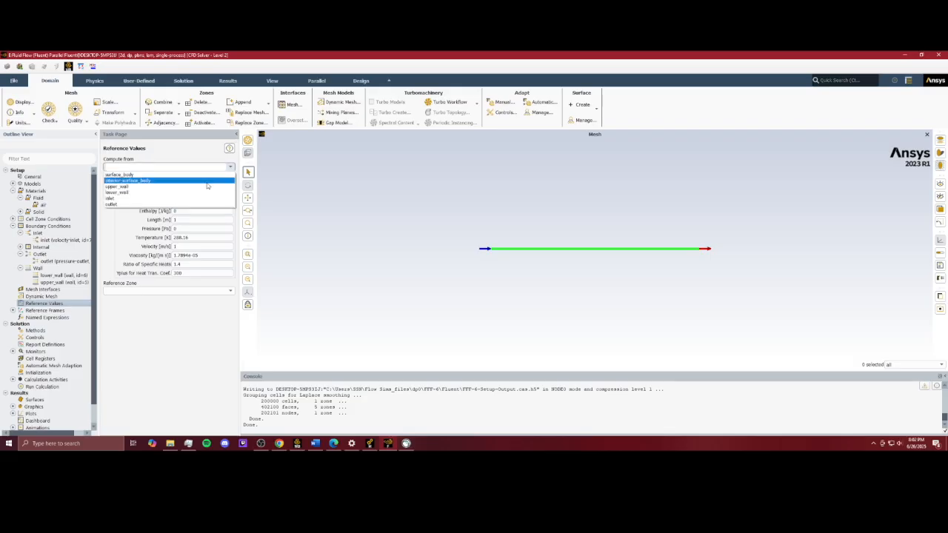
pyautogui.click(165, 199)
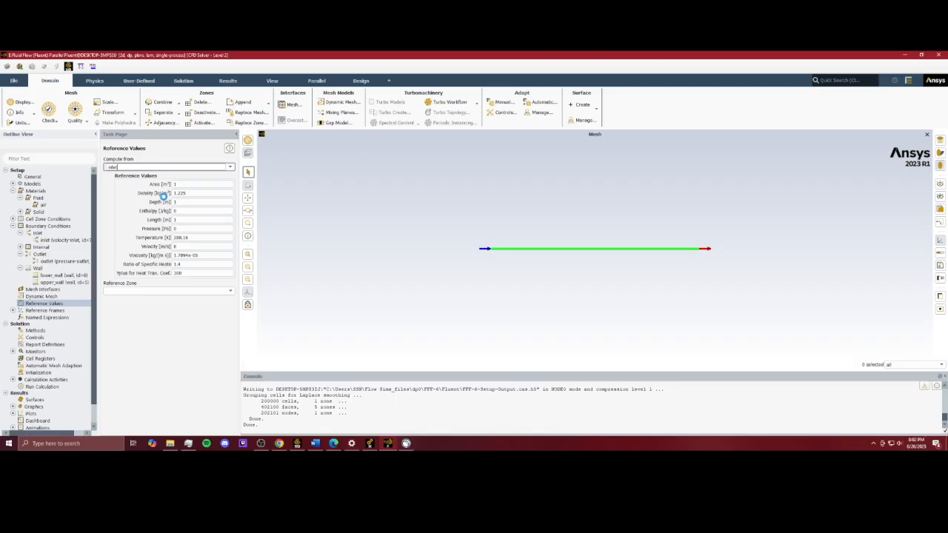
pyautogui.click(218, 291)
pyautogui.click(216, 304)
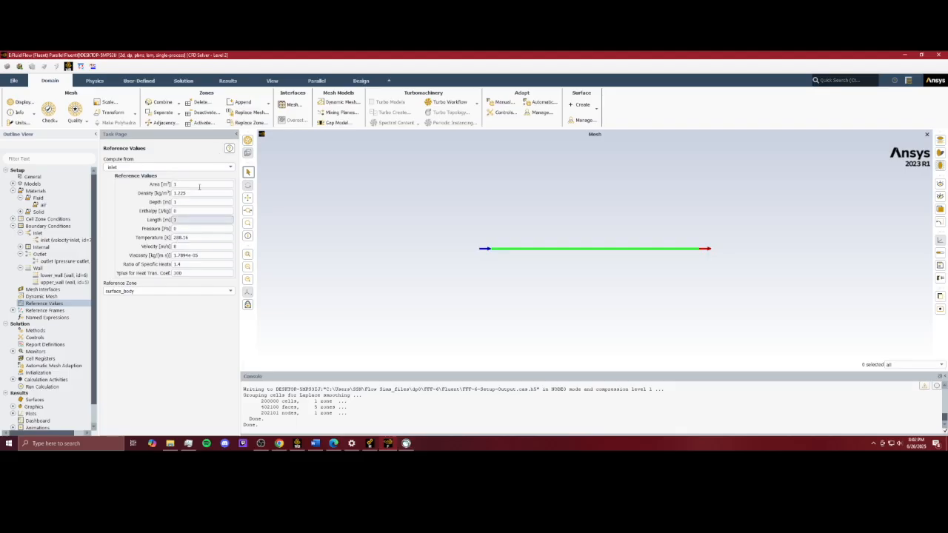
# Step: Initialize the solution using hybrid initialization with its default settings
pyautogui.doubleClick(48, 373)
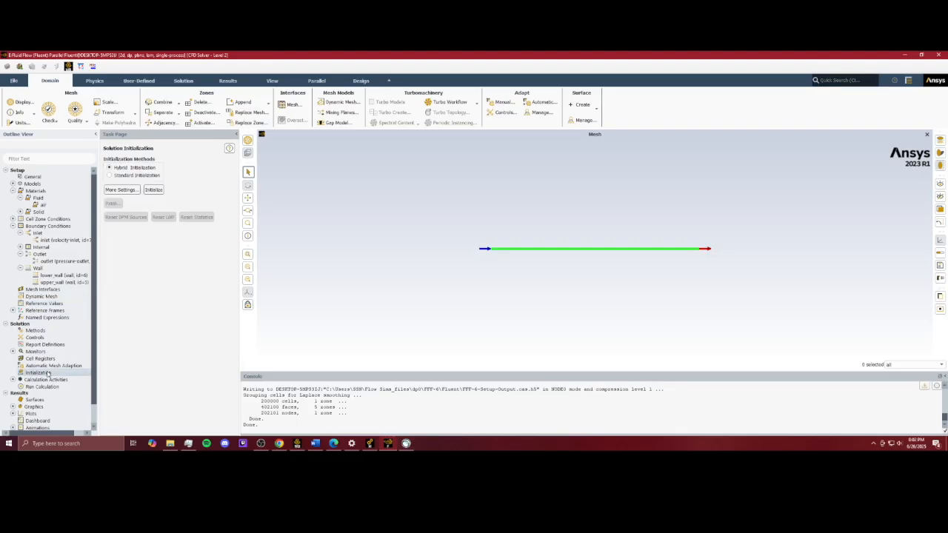
pyautogui.click(130, 189)
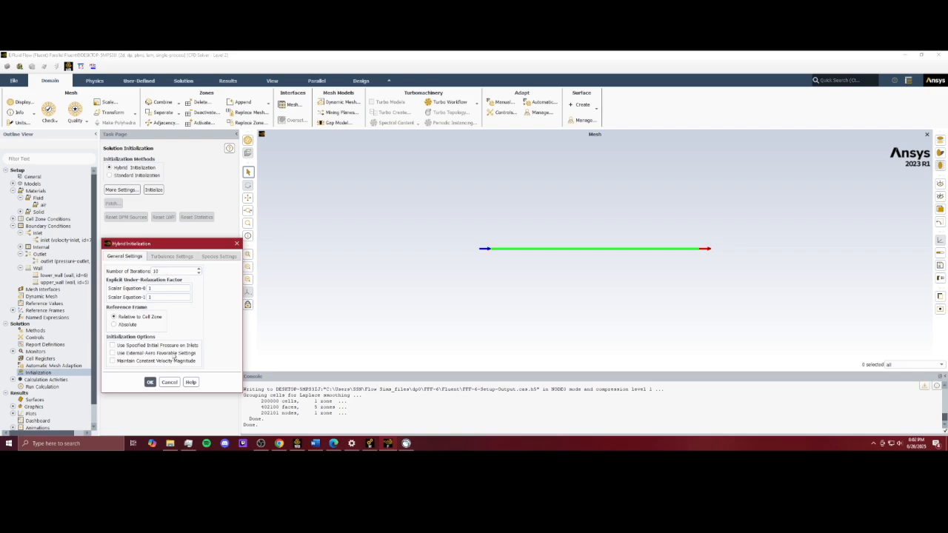
pyautogui.click(149, 382)
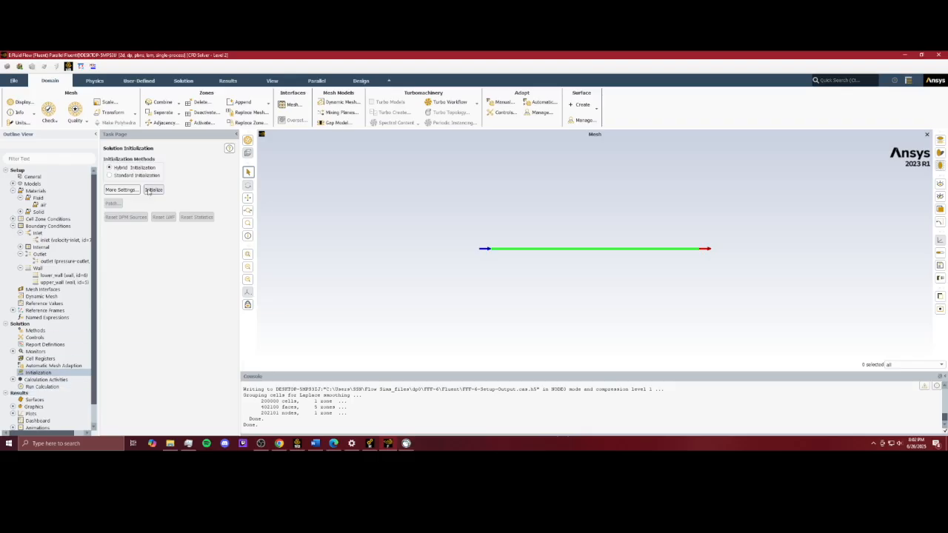
pyautogui.click(150, 190)
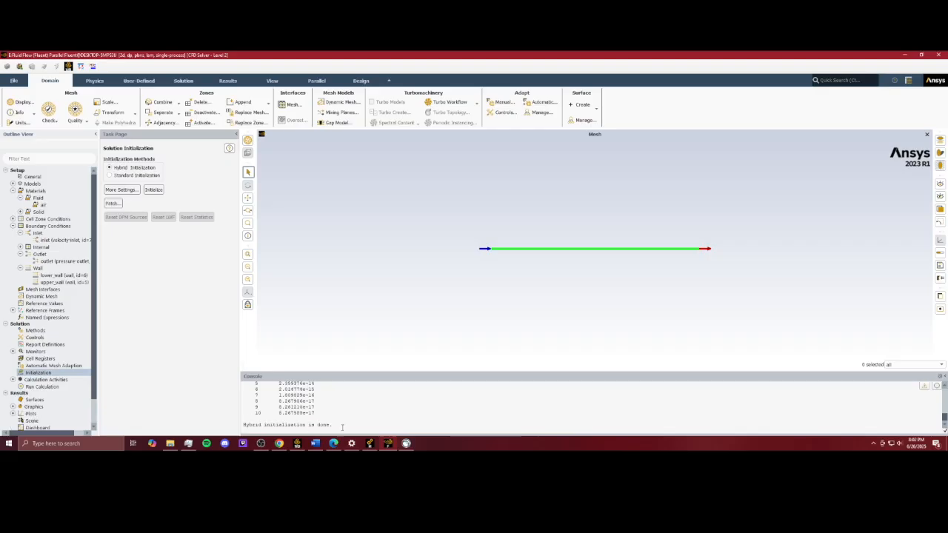
# Step: Set the number of iterations to 150 and run the calculation
pyautogui.click(43, 387)
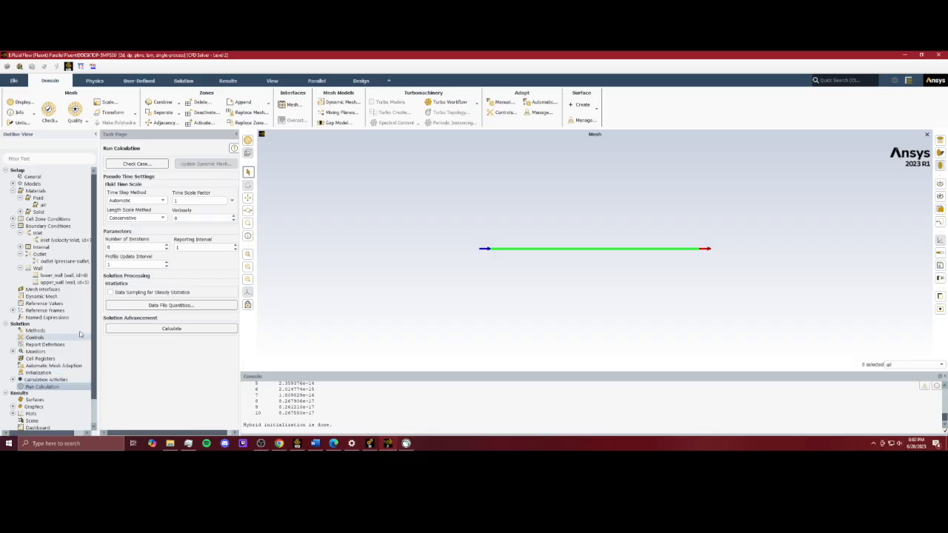
pyautogui.click(159, 246)
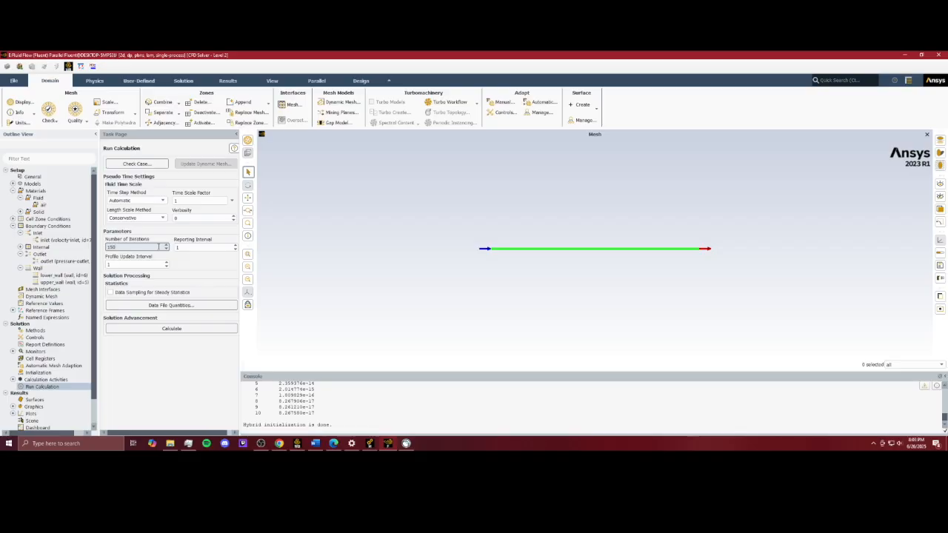
pyautogui.click(186, 329)
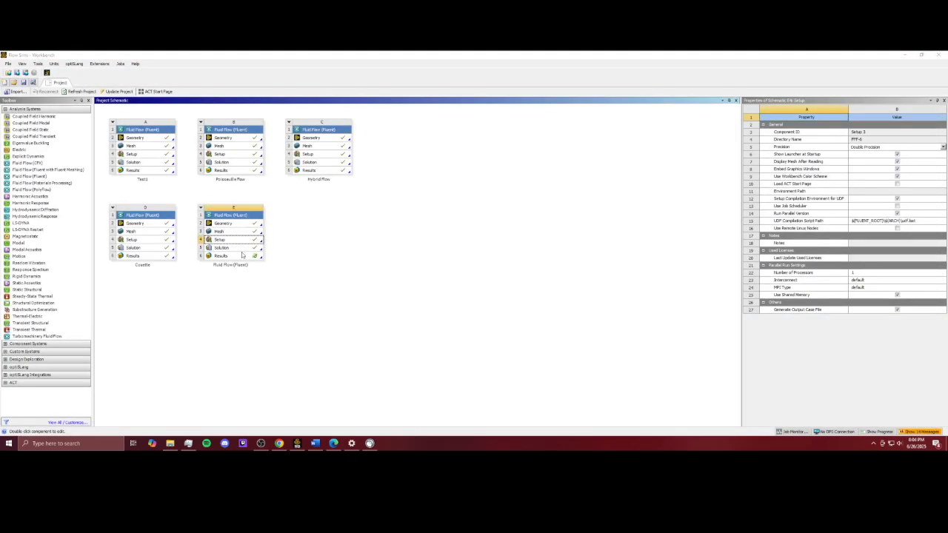
# Step: Open the Fluid Flow (Fluent) results in CFD-Post and switch to a front view of the channel
pyautogui.click(299, 249)
pyautogui.doubleClick(236, 256)
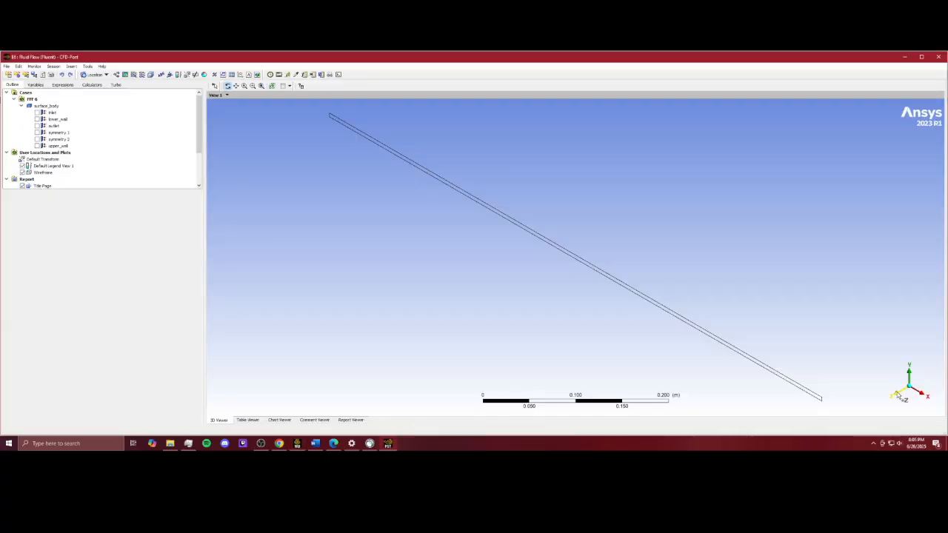
pyautogui.click(898, 396)
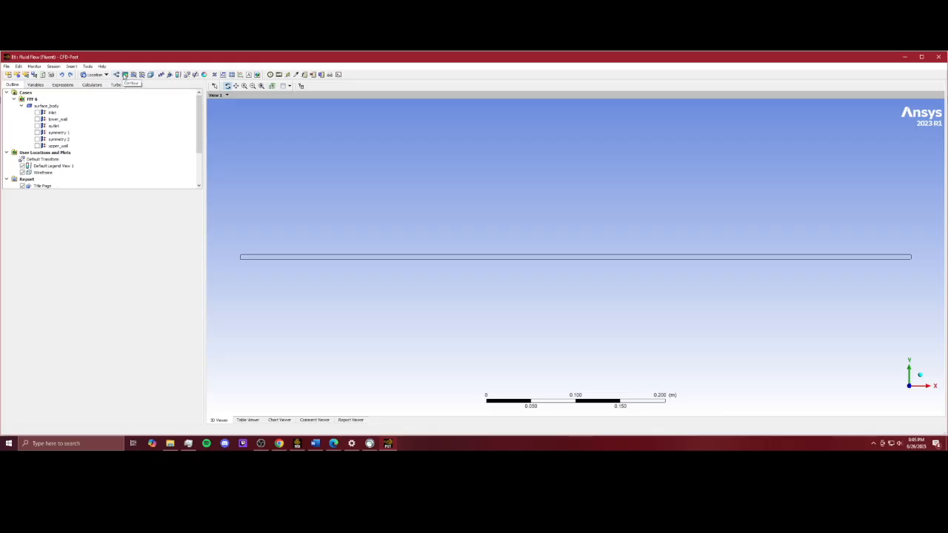
# Step: Insert a contour plot on symmetry 1 showing Velocity with 100 contour levels
pyautogui.click(126, 76)
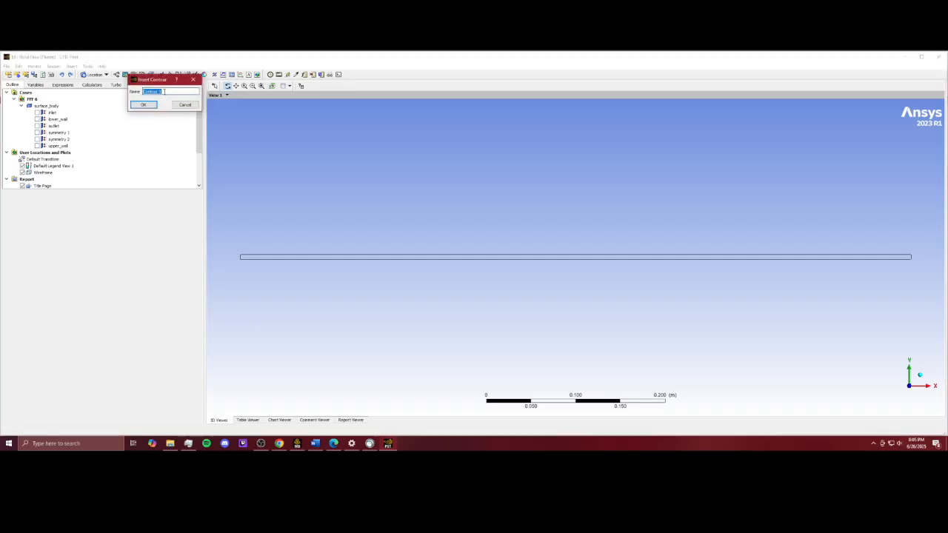
pyautogui.click(145, 104)
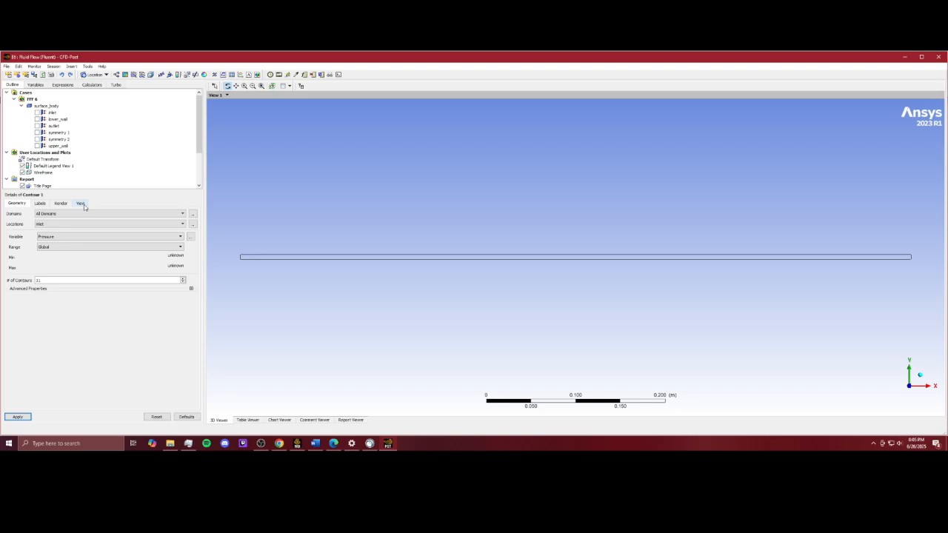
pyautogui.click(86, 214)
pyautogui.click(106, 214)
pyautogui.click(75, 226)
pyautogui.click(75, 231)
pyautogui.click(76, 226)
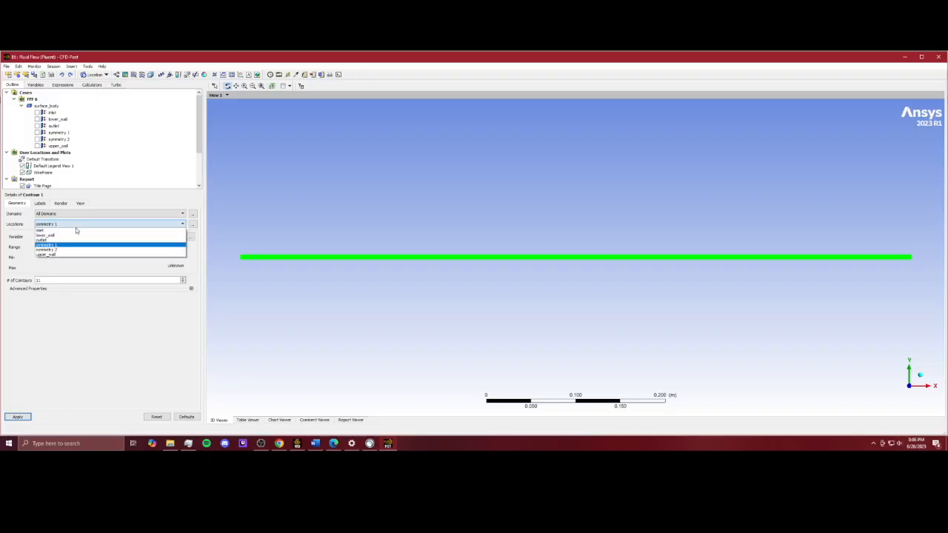
pyautogui.click(60, 246)
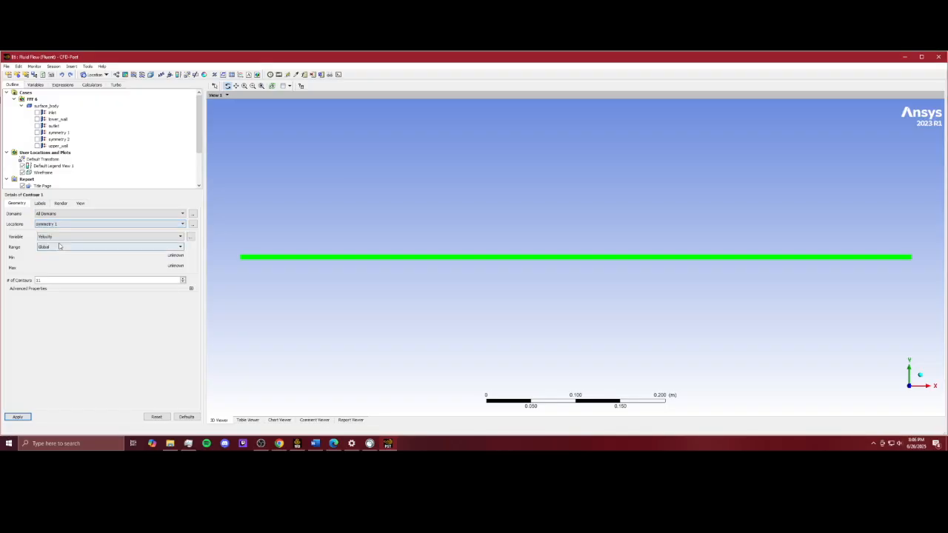
pyautogui.click(75, 225)
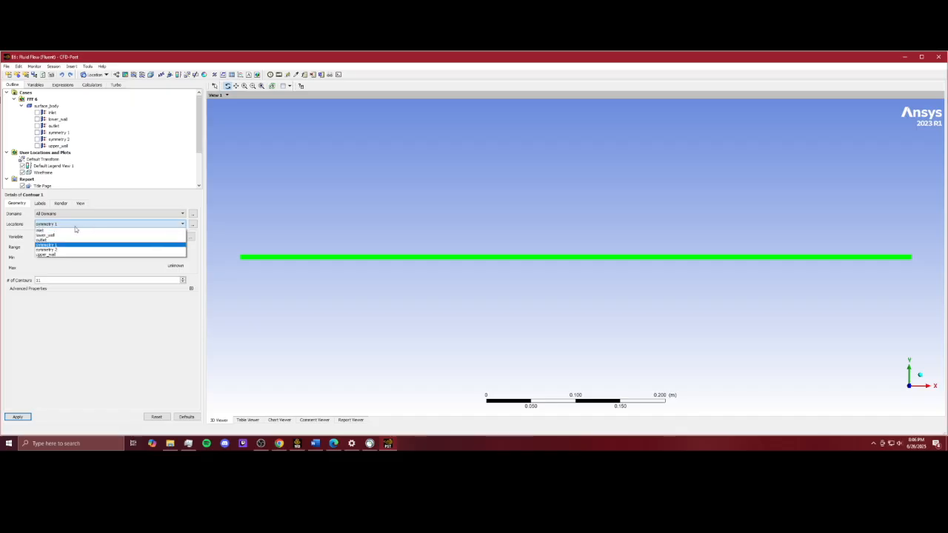
pyautogui.click(66, 245)
pyautogui.click(59, 237)
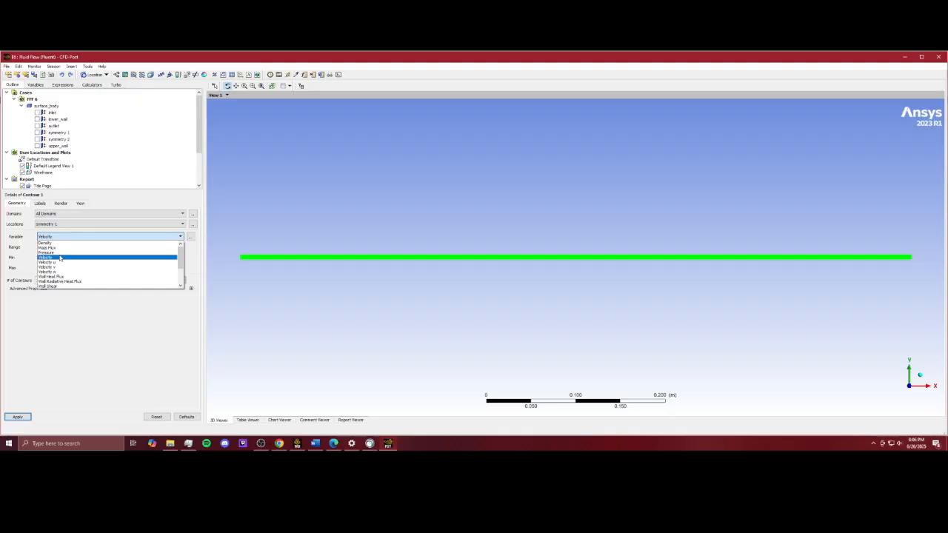
pyautogui.click(60, 258)
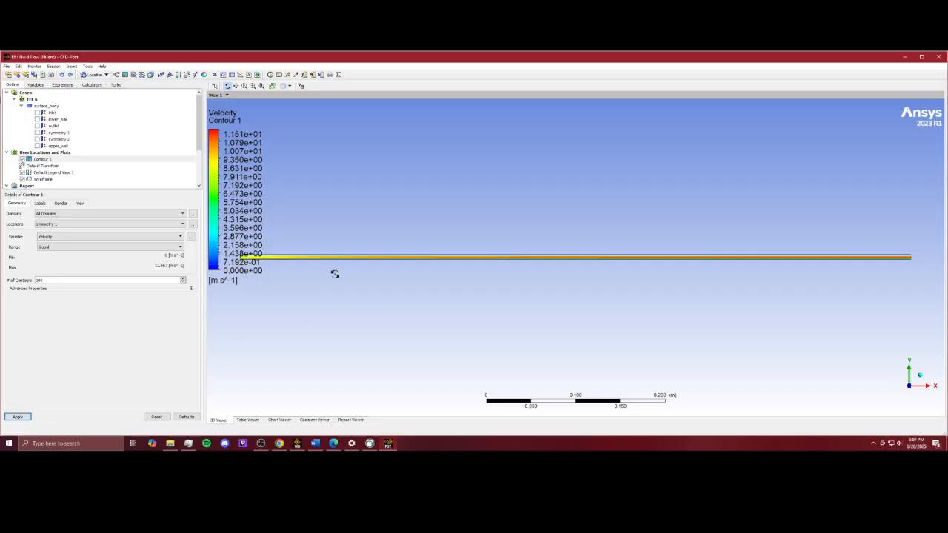
# Step: Examine the velocity contour along the channel, especially near the inlet and the walls
pyautogui.scroll(1, 354, 232)
pyautogui.scroll(-2, 354, 231)
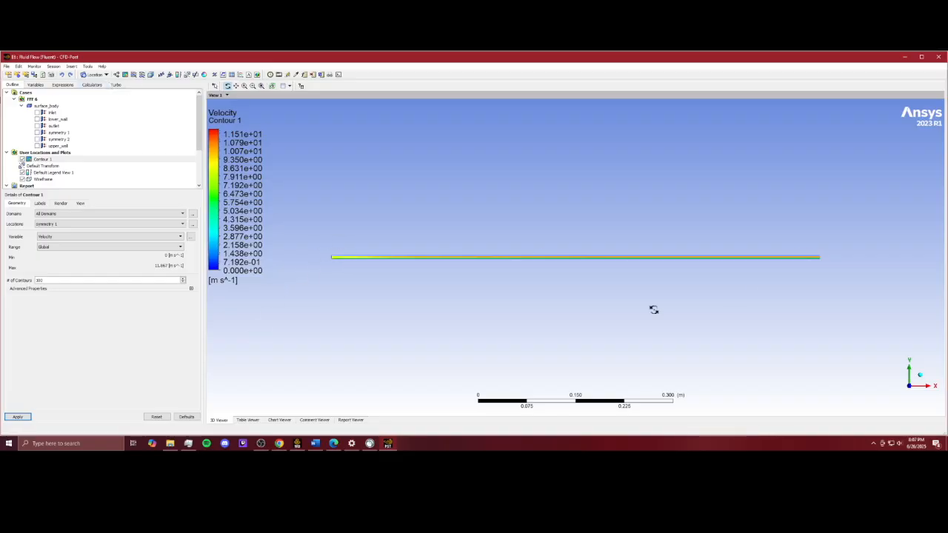
pyautogui.rightClick(614, 308)
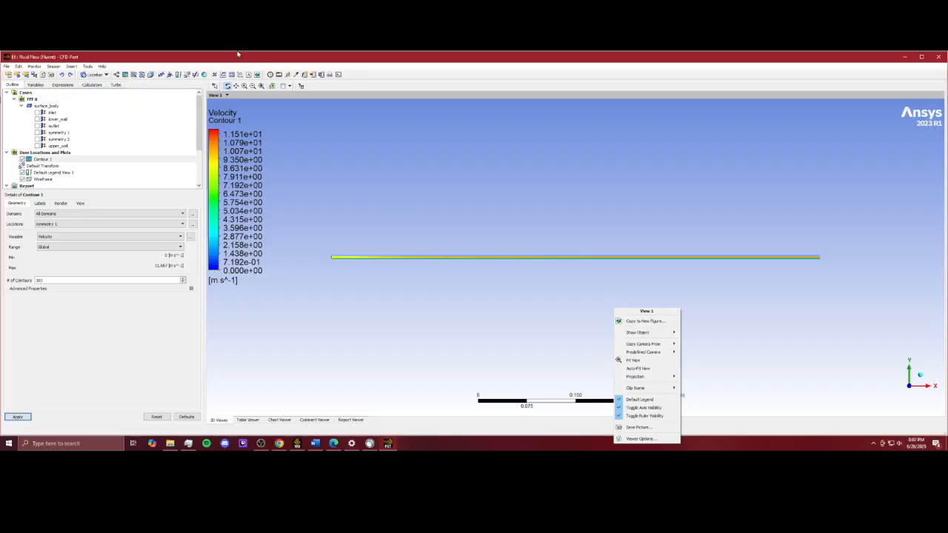
pyautogui.click(236, 86)
pyautogui.scroll(2, 485, 269)
pyautogui.scroll(3, 486, 266)
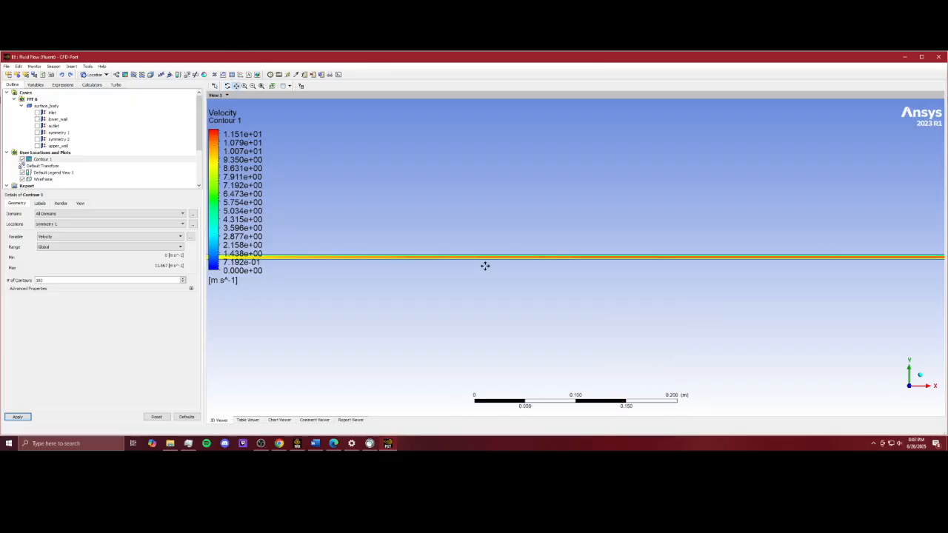
pyautogui.moveTo(324, 284); pyautogui.dragTo(667, 288)
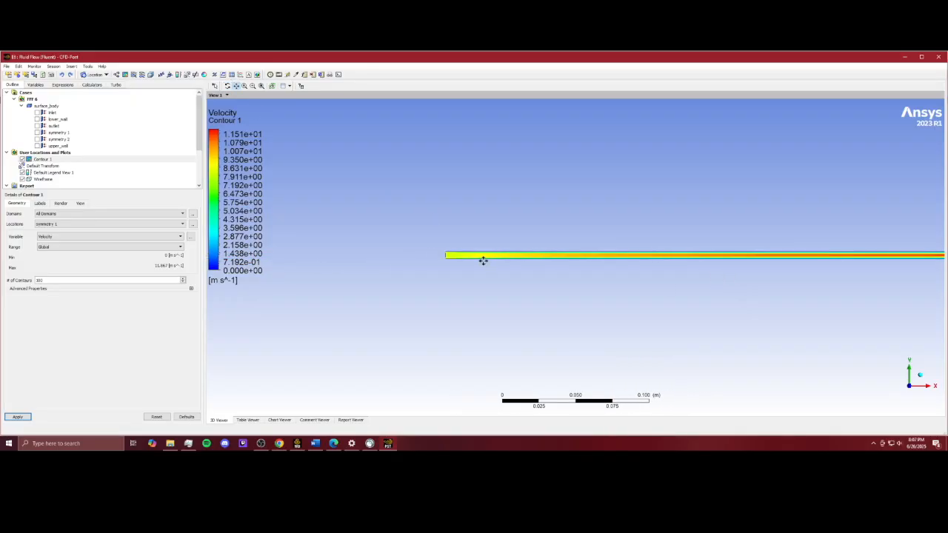
pyautogui.scroll(3, 485, 260)
pyautogui.scroll(3, 437, 275)
pyautogui.moveTo(436, 275); pyautogui.dragTo(510, 299)
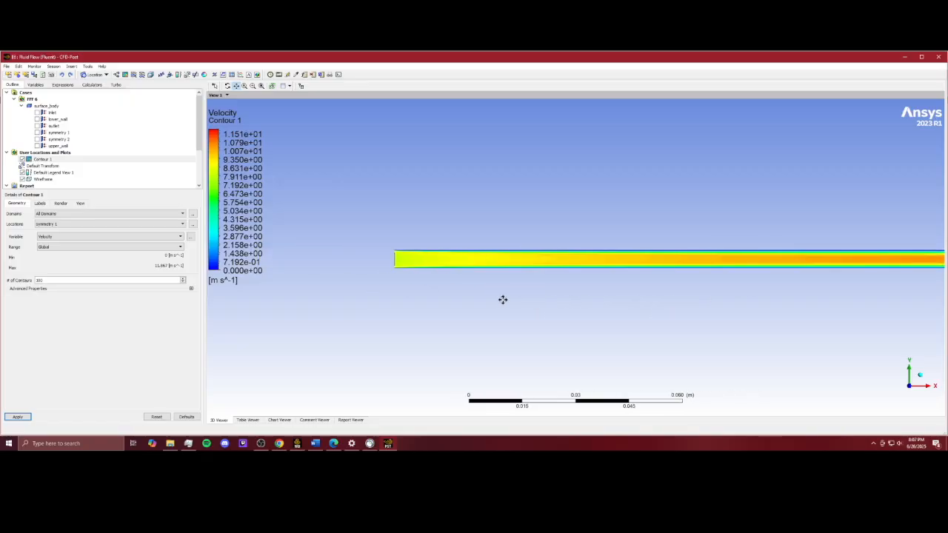
pyautogui.scroll(1, 582, 267)
pyautogui.scroll(8, 349, 246)
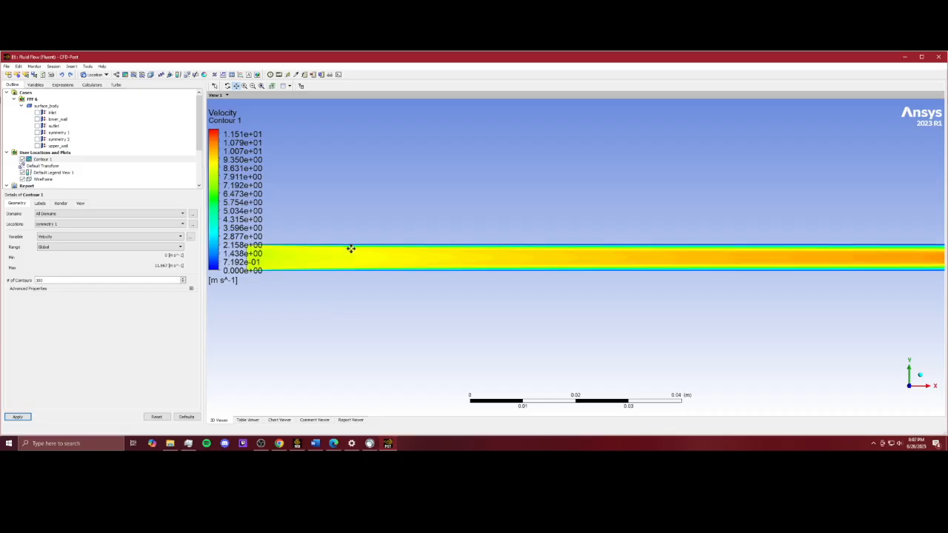
pyautogui.moveTo(374, 221); pyautogui.dragTo(793, 231)
pyautogui.scroll(8, 543, 261)
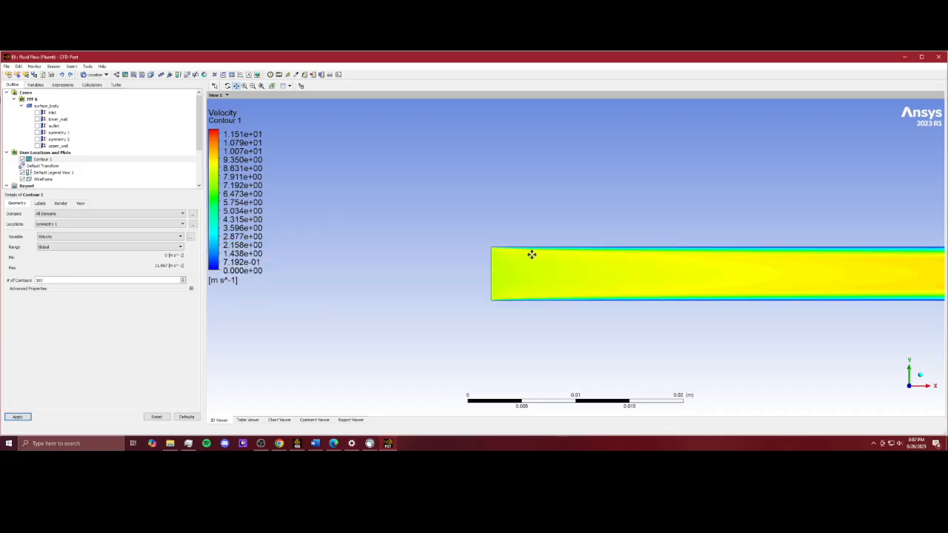
pyautogui.scroll(1, 484, 240)
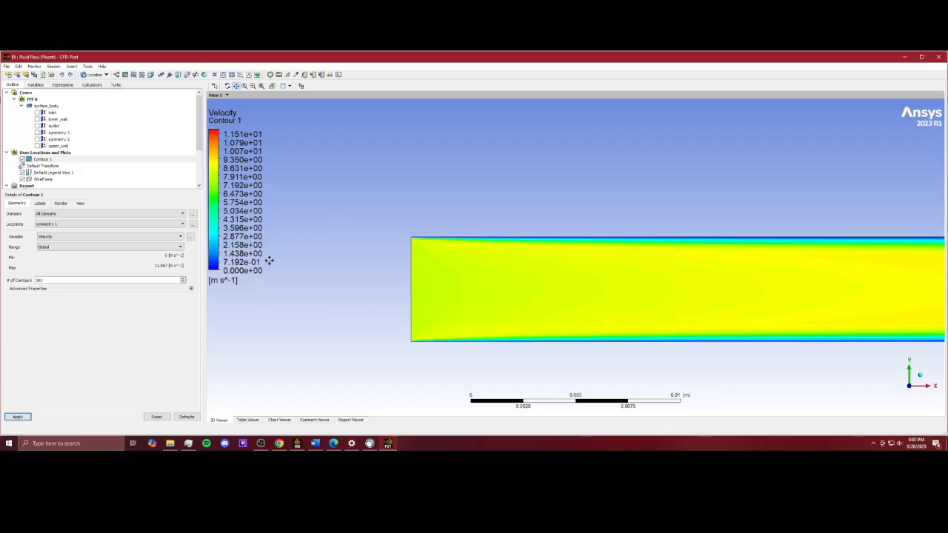
pyautogui.moveTo(705, 246); pyautogui.dragTo(576, 249)
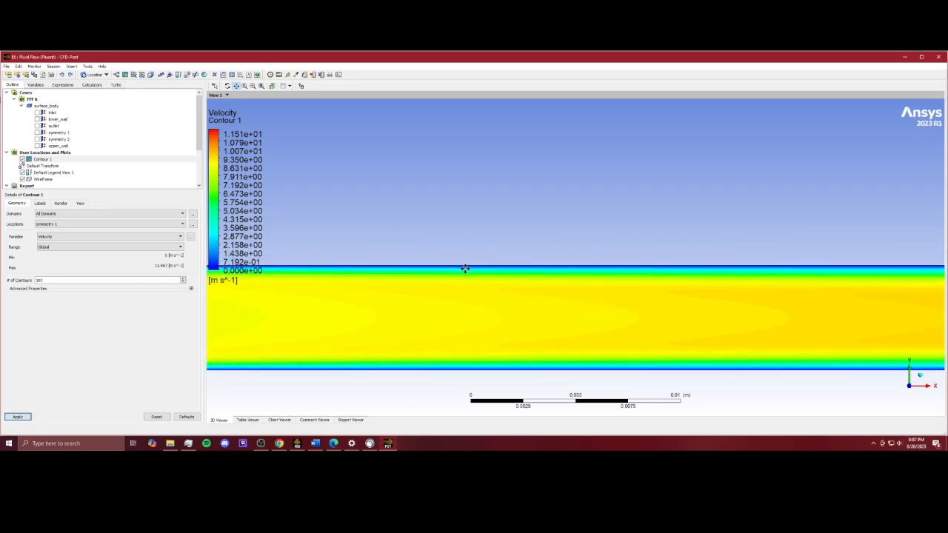
pyautogui.scroll(-5, 723, 273)
pyautogui.scroll(-1, 744, 286)
pyautogui.moveTo(744, 286); pyautogui.dragTo(286, 235)
pyautogui.moveTo(726, 250); pyautogui.dragTo(371, 281)
pyautogui.moveTo(804, 264); pyautogui.dragTo(639, 272)
pyautogui.scroll(4, 554, 253)
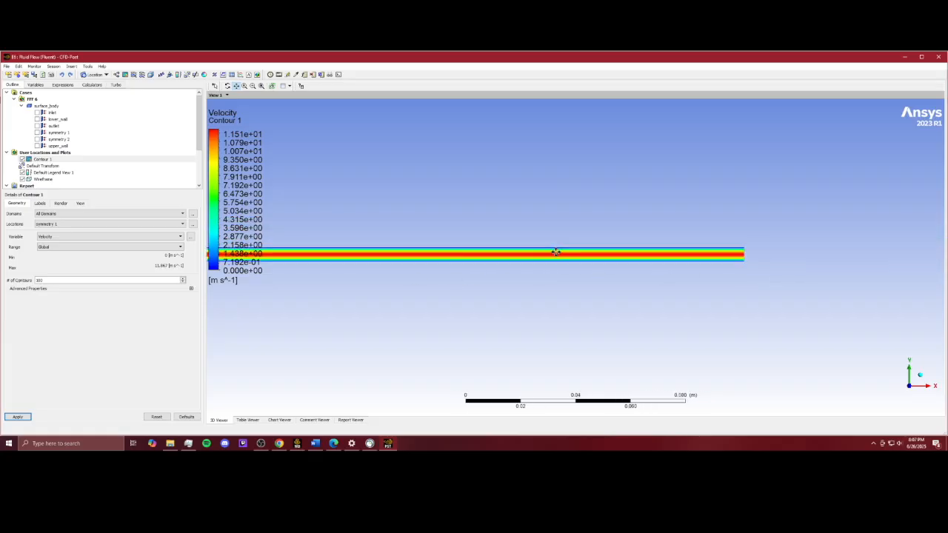
pyautogui.scroll(3, 556, 250)
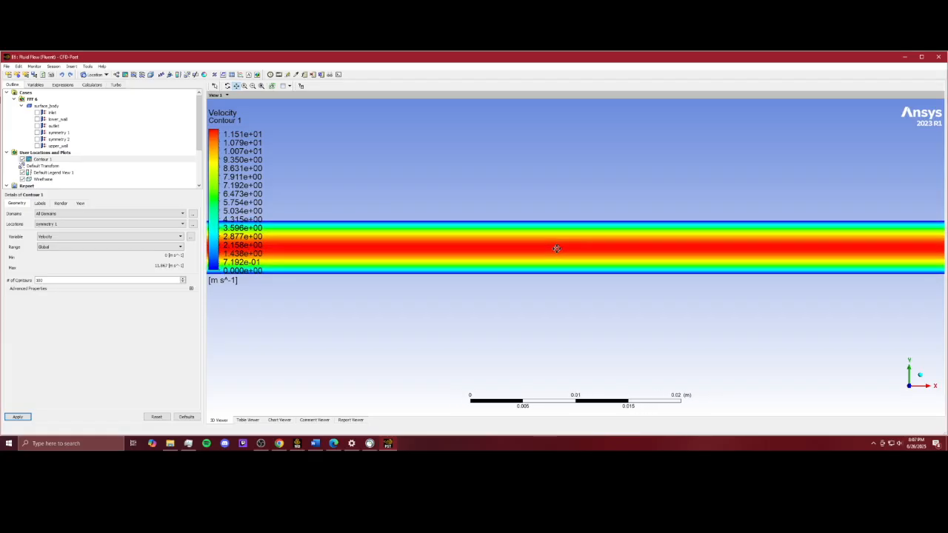
pyautogui.scroll(2, 563, 235)
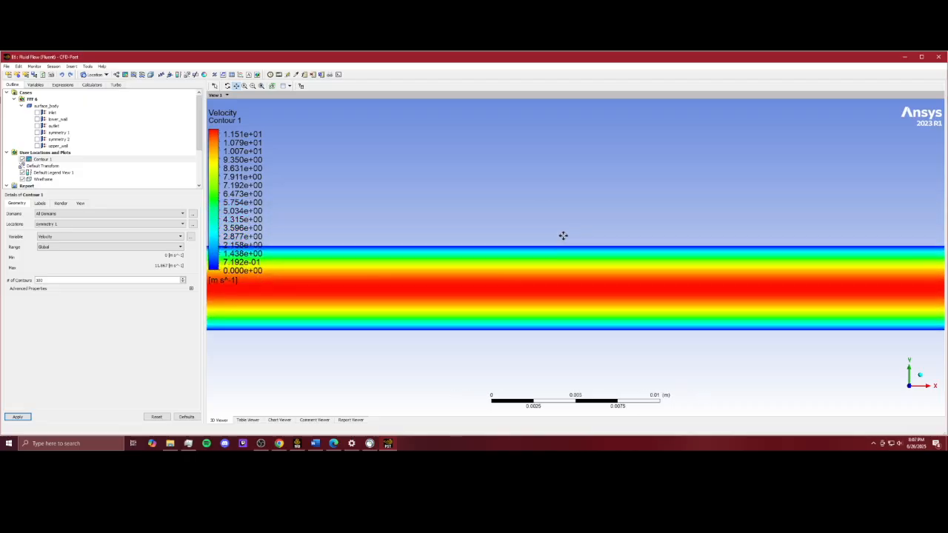
pyautogui.scroll(2, 542, 252)
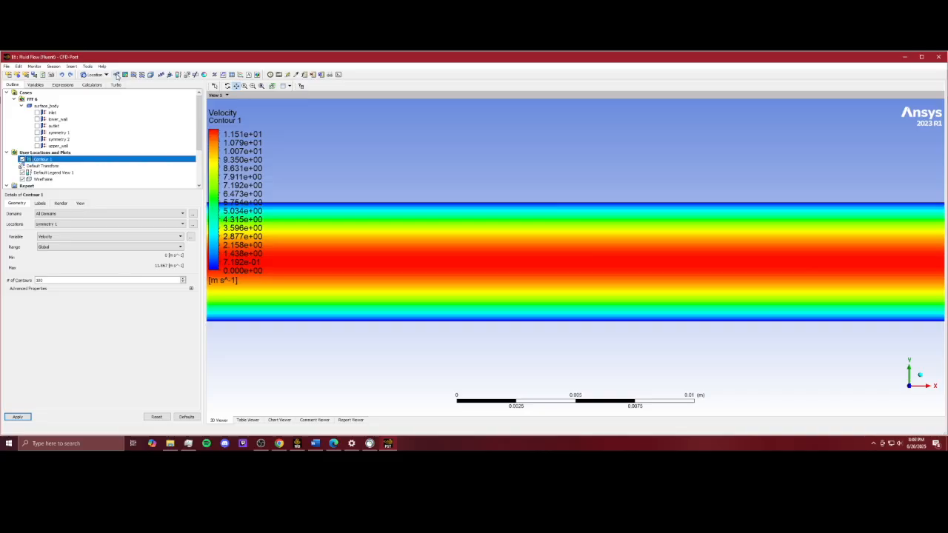
# Step: Insert a vector plot located on symmetry 1 and hide the velocity contour plot
pyautogui.click(116, 76)
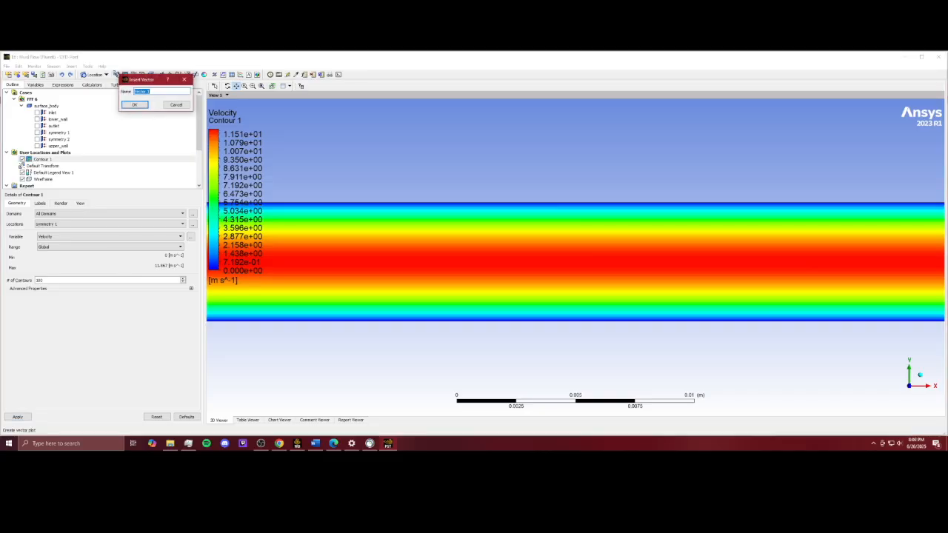
pyautogui.click(136, 104)
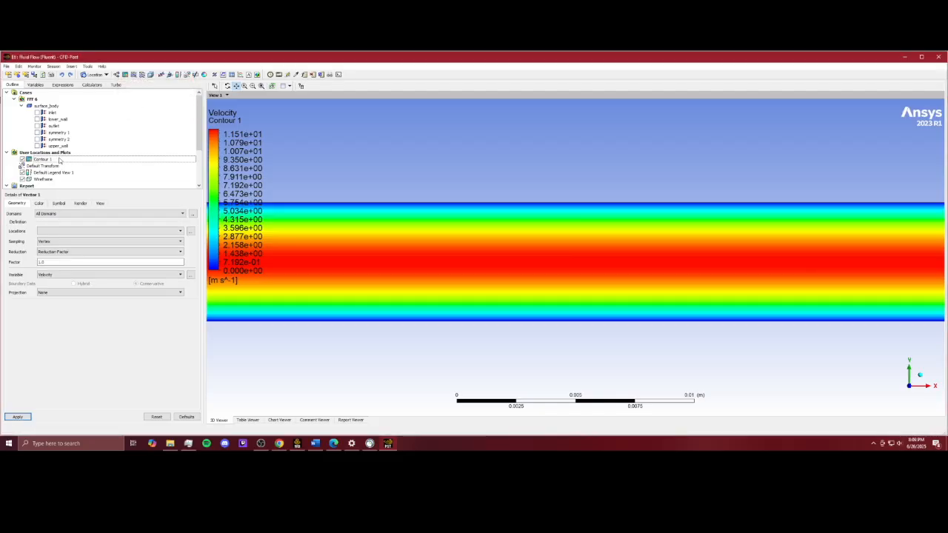
pyautogui.click(59, 232)
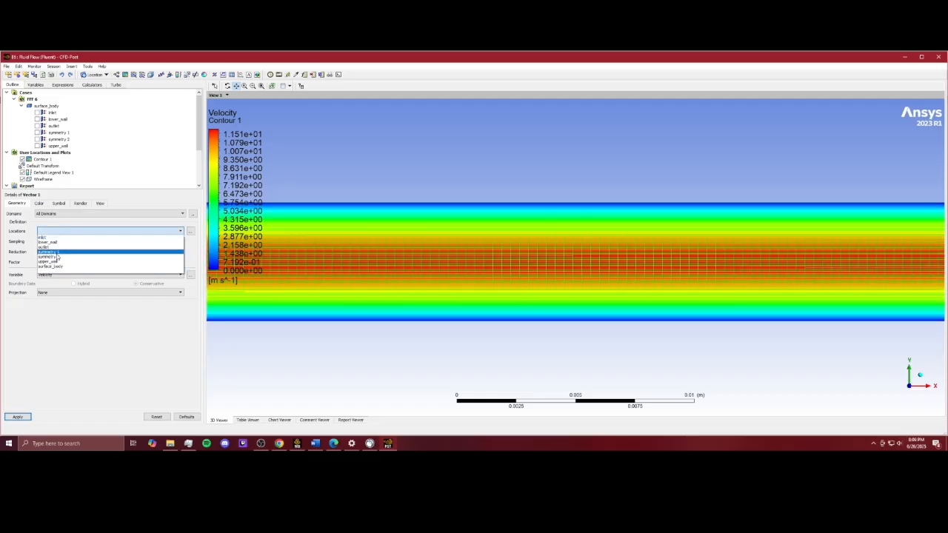
pyautogui.click(56, 252)
pyautogui.click(23, 160)
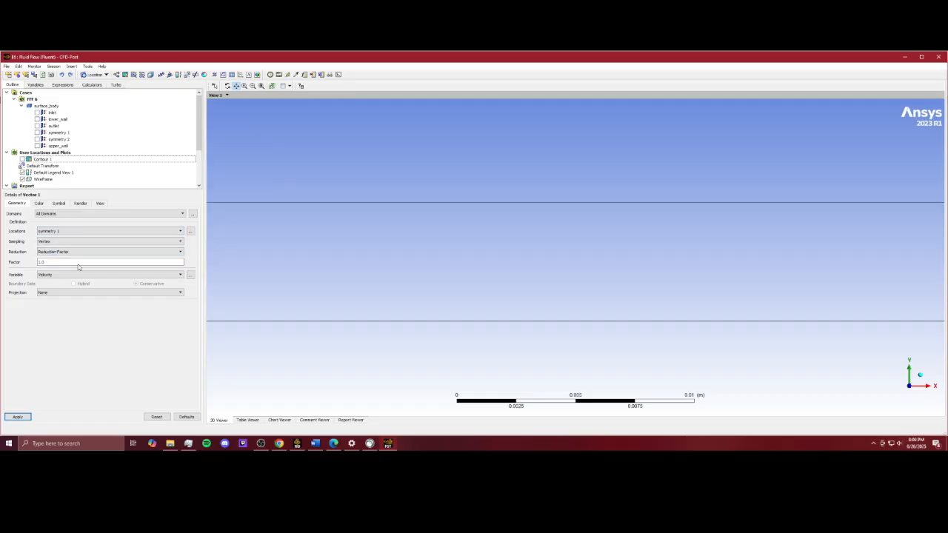
# Step: Set the vector plot's sampling to Equally Spaced
pyautogui.click(64, 242)
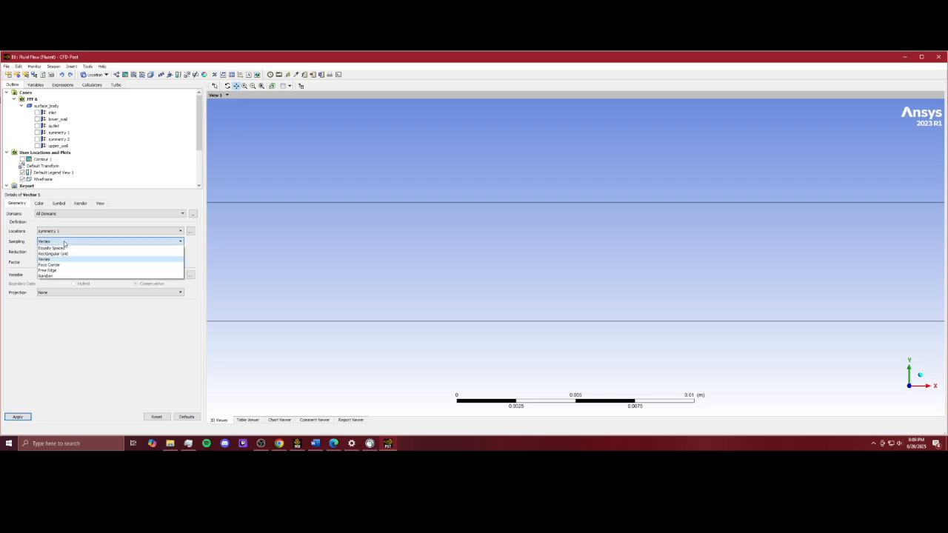
pyautogui.click(59, 249)
pyautogui.click(57, 252)
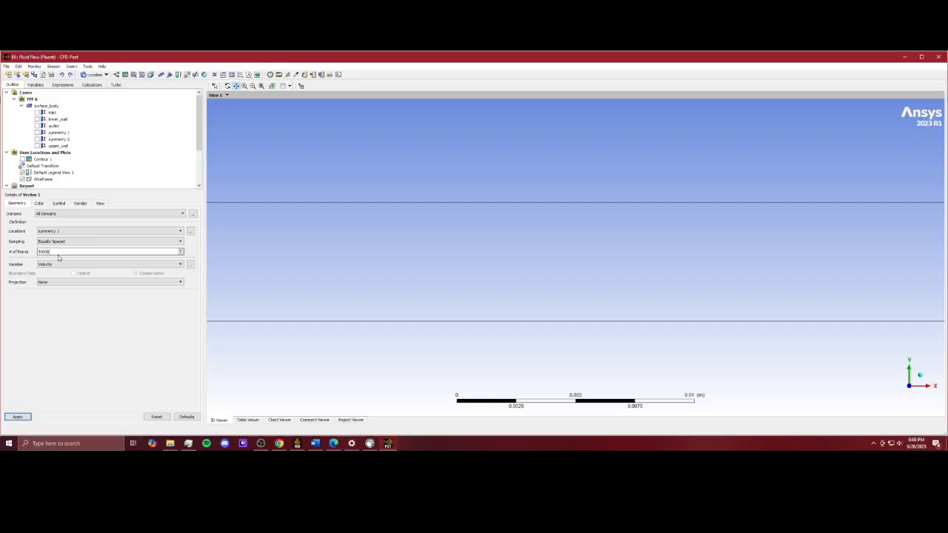
# Step: Change the vector symbol to Arrow3D, reduce the symbol size, and apply the vector plot
pyautogui.click(39, 203)
pyautogui.click(58, 203)
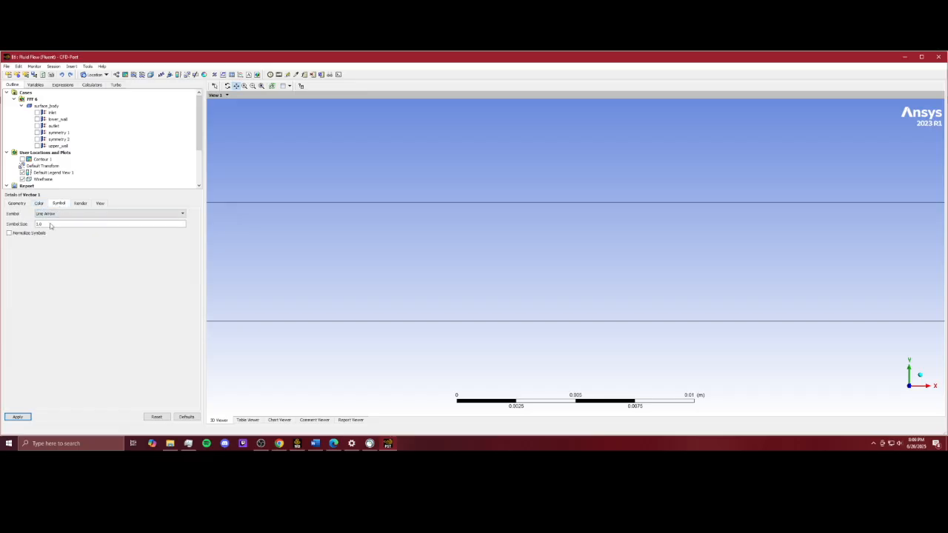
pyautogui.click(63, 214)
pyautogui.click(56, 226)
pyautogui.doubleClick(54, 225)
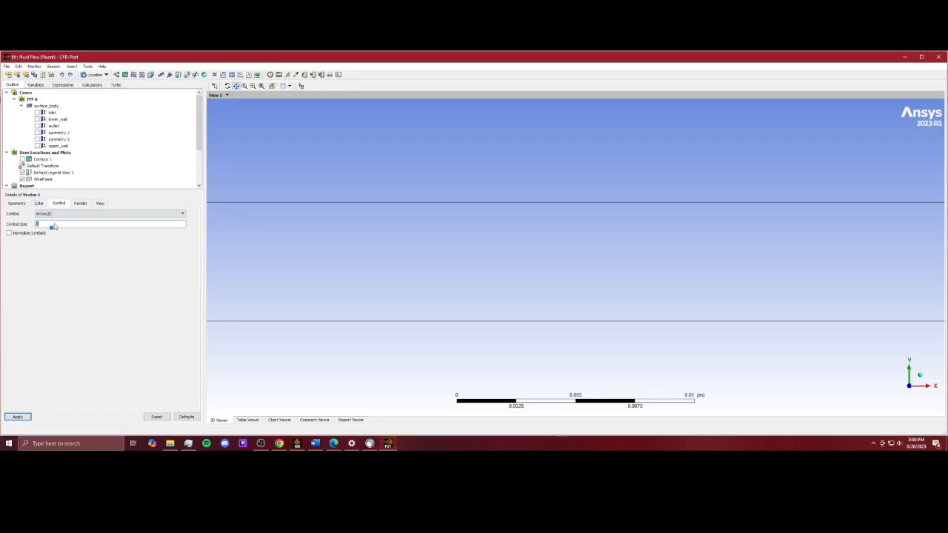
pyautogui.write('0.05')
pyautogui.click(22, 417)
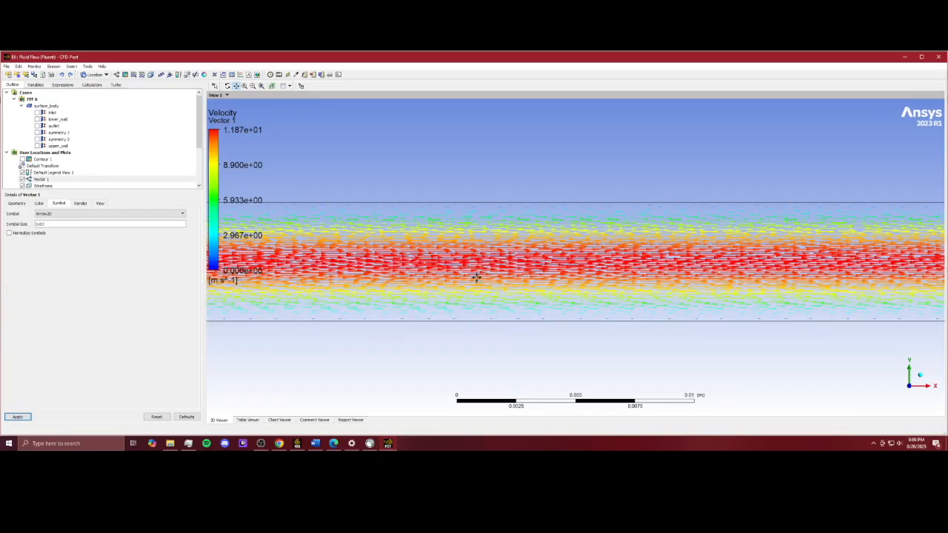
# Step: Zoom and pan around the channel to examine the velocity vectors
pyautogui.scroll(4, 523, 272)
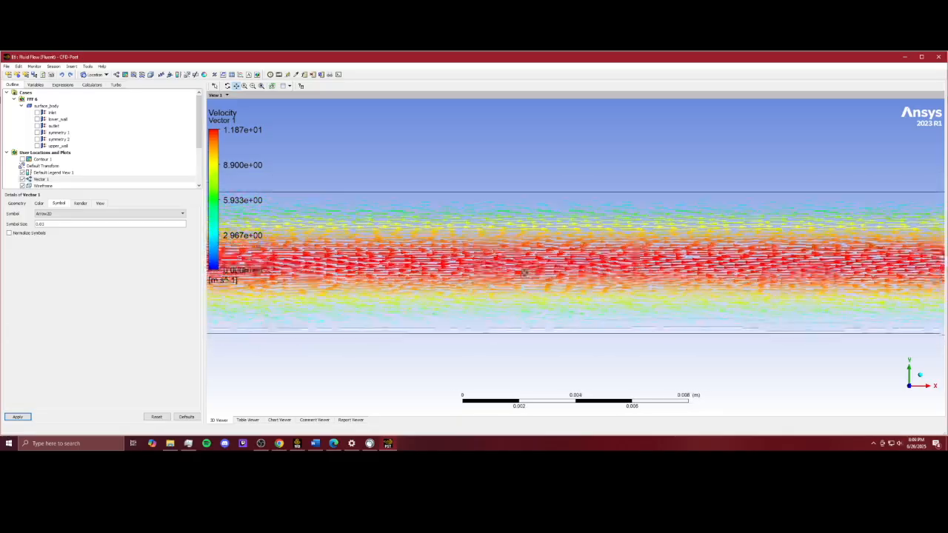
pyautogui.scroll(5, 546, 261)
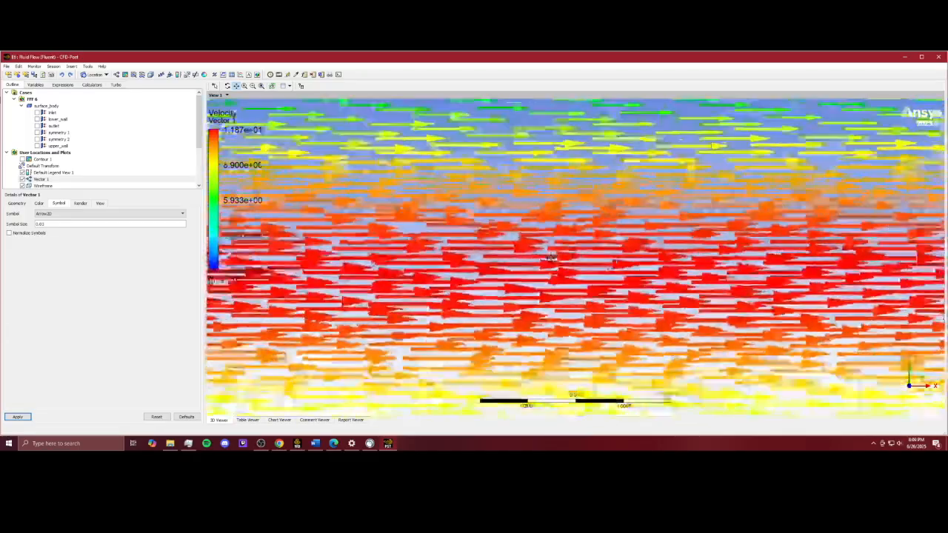
pyautogui.scroll(3, 550, 256)
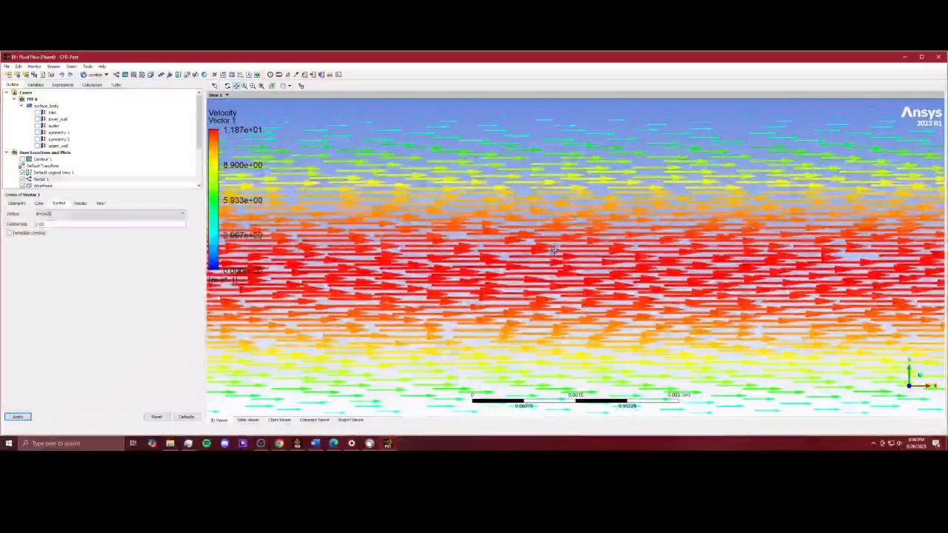
pyautogui.scroll(-3, 552, 252)
pyautogui.moveTo(534, 307); pyautogui.dragTo(500, 290)
pyautogui.scroll(1, 513, 241)
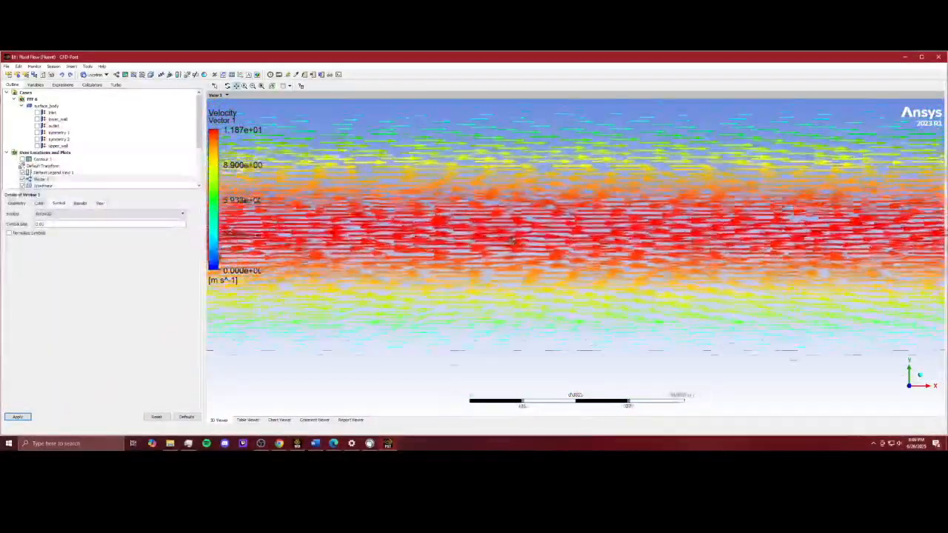
pyautogui.moveTo(509, 341); pyautogui.dragTo(539, 271)
pyautogui.scroll(5, 538, 272)
pyautogui.scroll(-10, 620, 203)
pyautogui.scroll(-10, 503, 285)
pyautogui.scroll(4, 760, 277)
pyautogui.scroll(4, 543, 252)
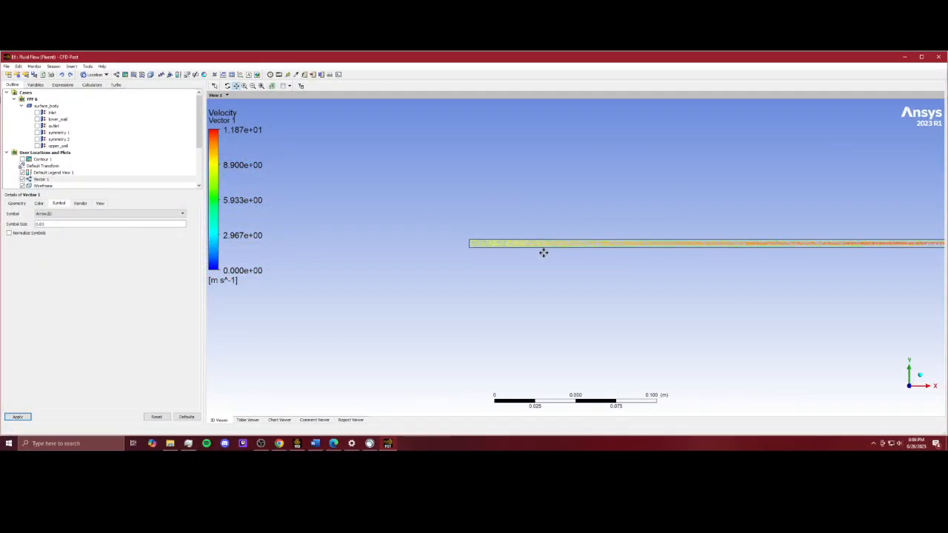
pyautogui.scroll(6, 612, 255)
pyautogui.moveTo(664, 253); pyautogui.dragTo(320, 377)
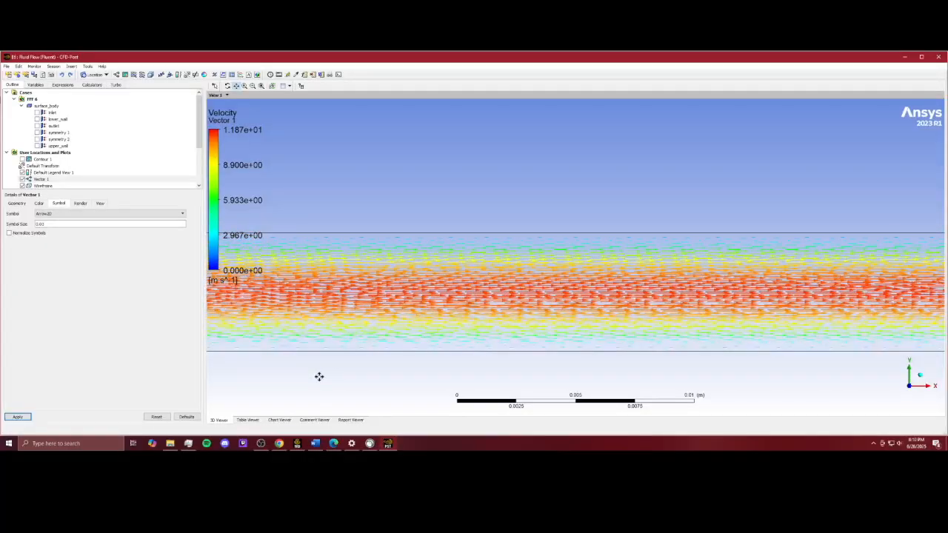
# Step: Insert a line from point (0.375, 0.005, 0) to point (0.375, 0, 0) and apply it
pyautogui.click(87, 75)
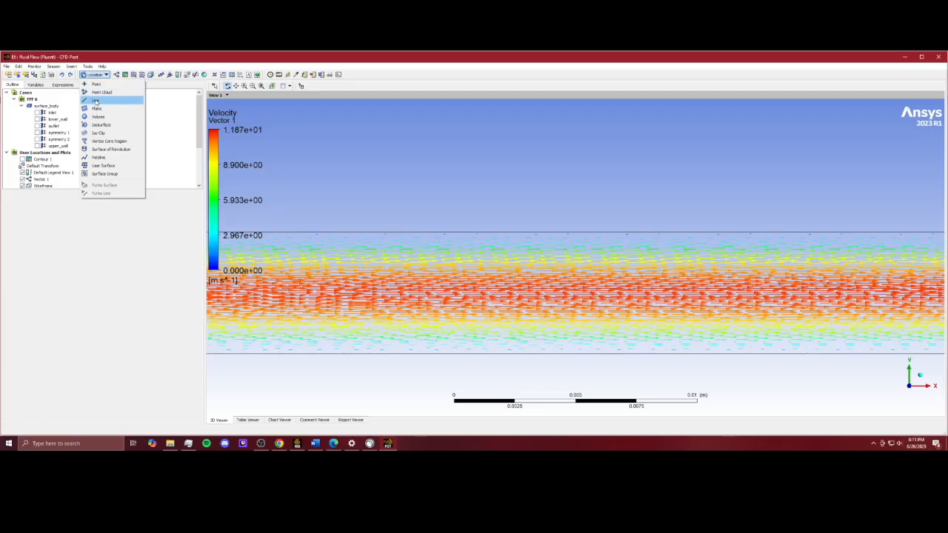
pyautogui.click(97, 100)
pyautogui.click(115, 130)
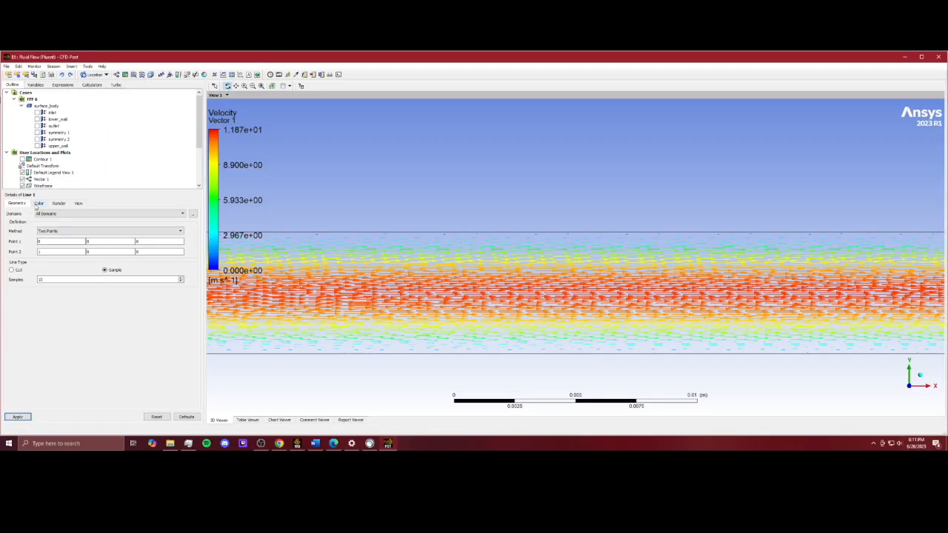
pyautogui.click(39, 204)
pyautogui.click(16, 204)
pyautogui.click(55, 242)
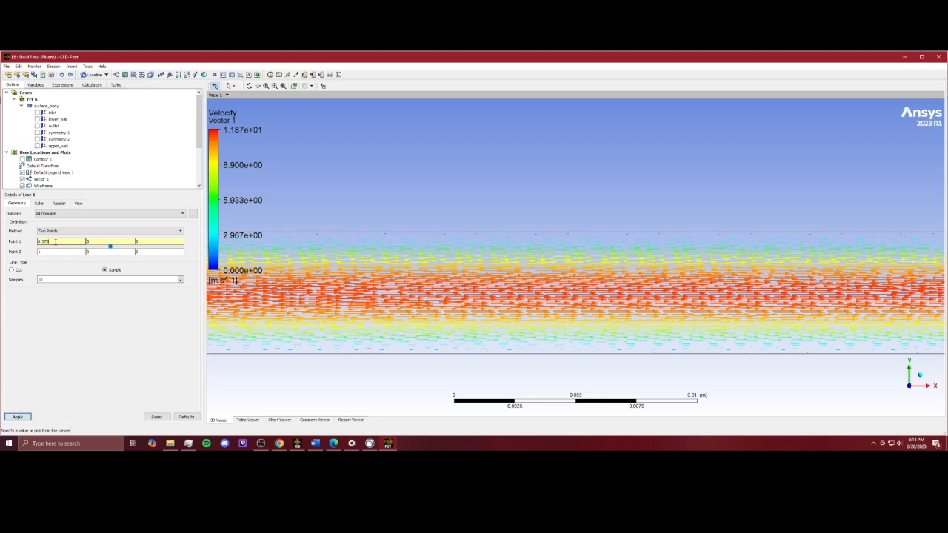
pyautogui.click(79, 253)
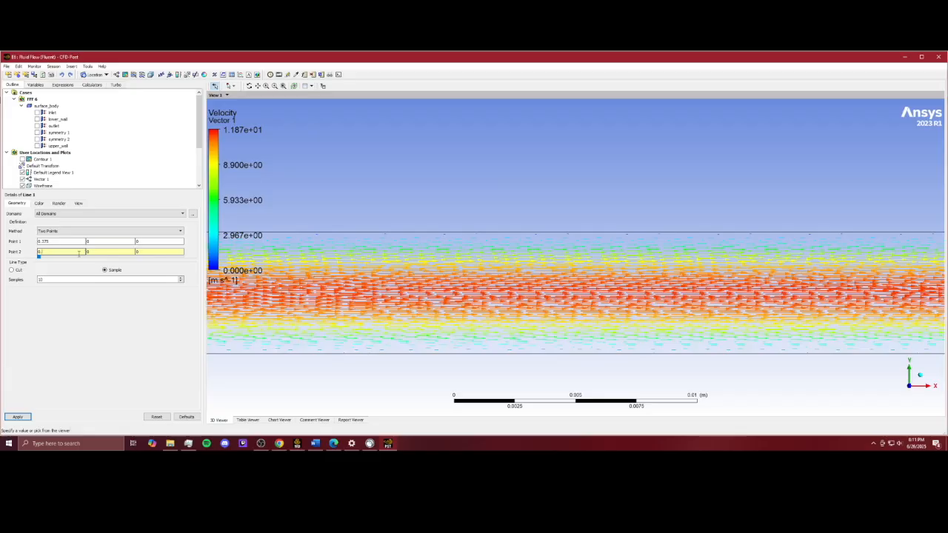
pyautogui.click(104, 241)
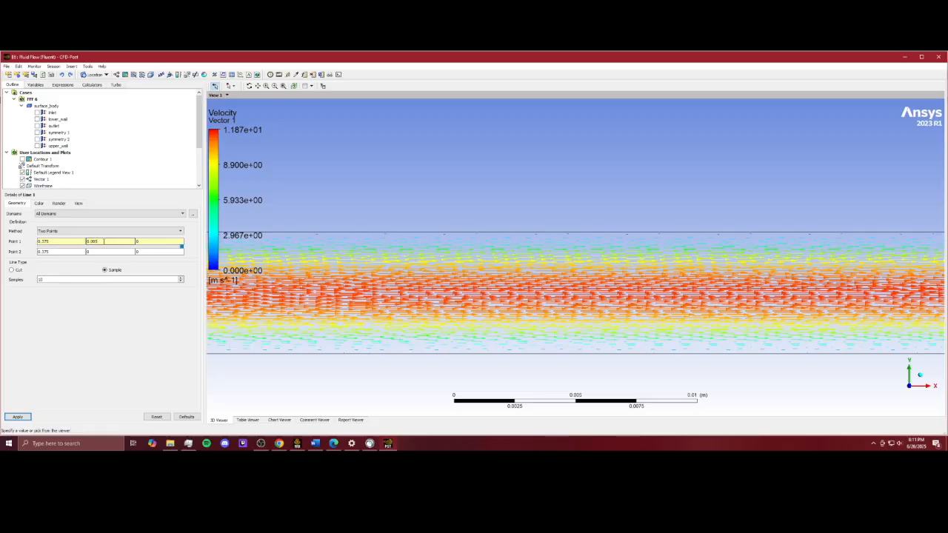
pyautogui.click(18, 417)
# Step: Zoom and pan along the channel to examine where the new line lies
pyautogui.scroll(-12, 378, 245)
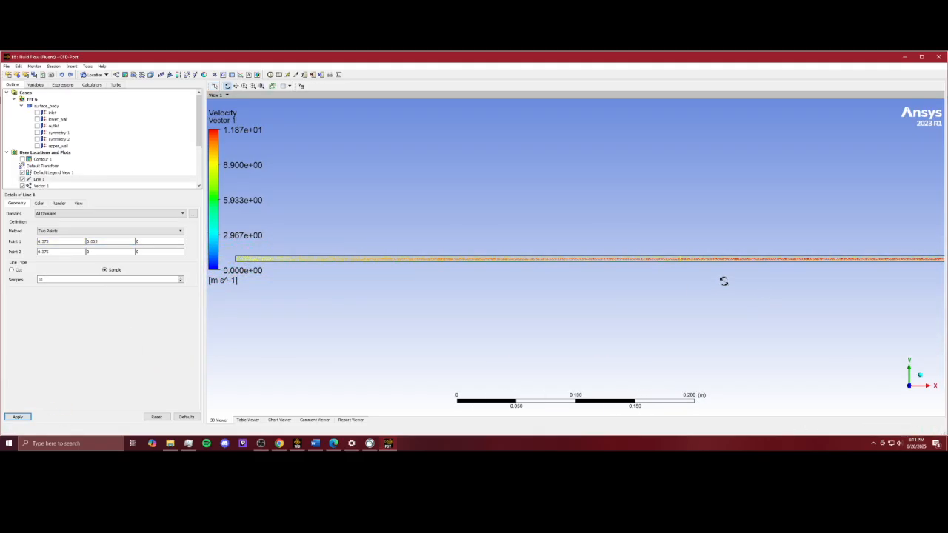
pyautogui.scroll(1, 565, 245)
pyautogui.click(235, 87)
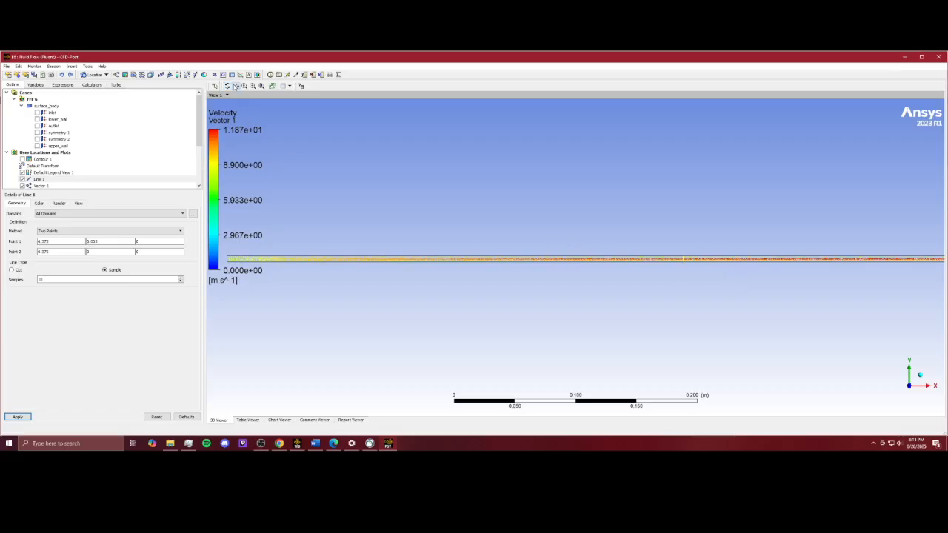
pyautogui.scroll(1, 622, 274)
pyautogui.scroll(-1, 534, 290)
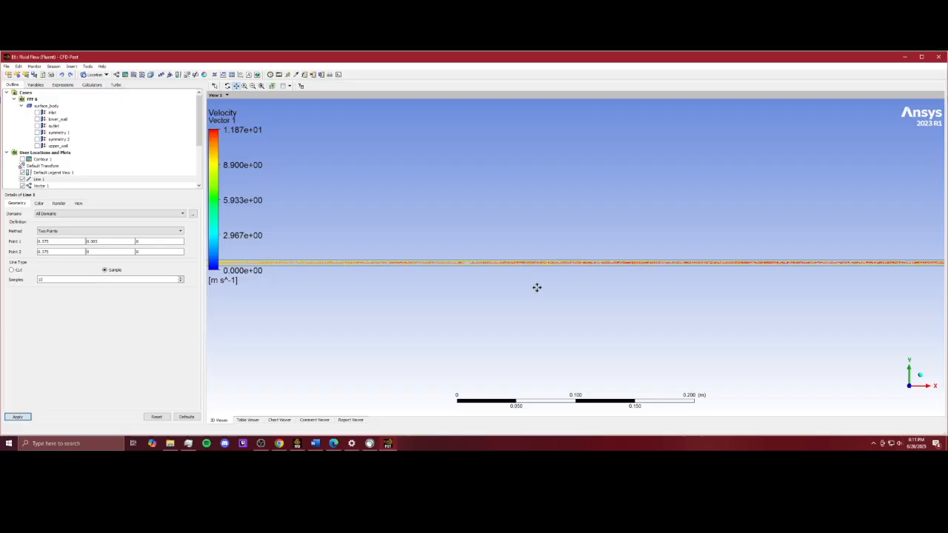
pyautogui.scroll(2, 530, 279)
pyautogui.scroll(3, 486, 275)
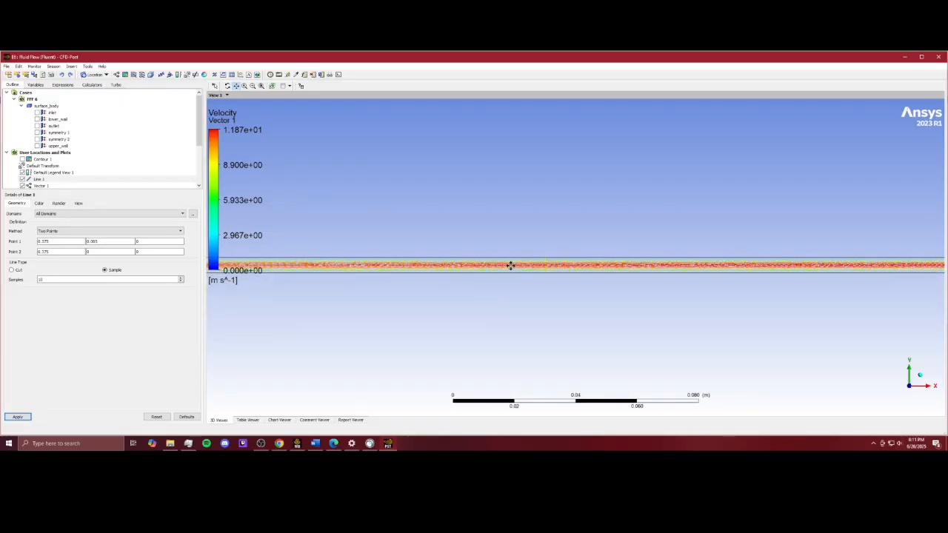
pyautogui.moveTo(376, 274); pyautogui.dragTo(574, 267)
pyautogui.moveTo(637, 268); pyautogui.dragTo(477, 274)
pyautogui.scroll(1, 445, 273)
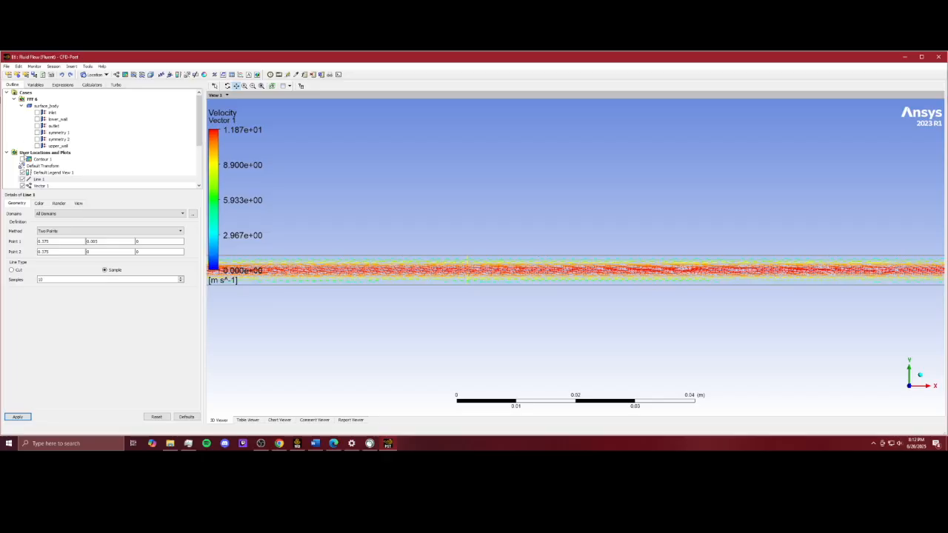
pyautogui.scroll(-1, 25, 156)
# Step: Hide the vector plot and locate the line across the channel
pyautogui.click(23, 166)
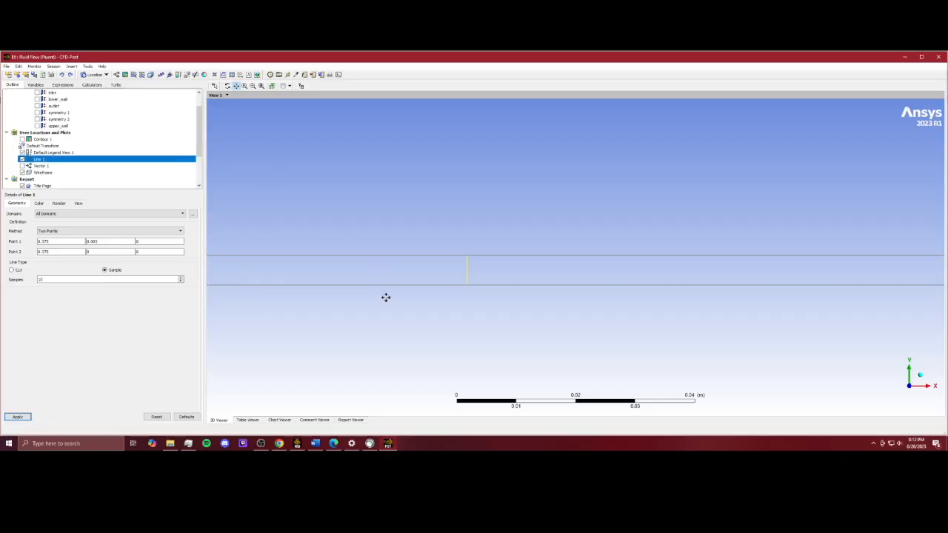
pyautogui.scroll(-3, 404, 288)
pyautogui.scroll(-2, 409, 282)
pyautogui.moveTo(380, 280); pyautogui.dragTo(442, 276)
pyautogui.moveTo(800, 281); pyautogui.dragTo(445, 281)
pyautogui.moveTo(744, 280); pyautogui.dragTo(389, 278)
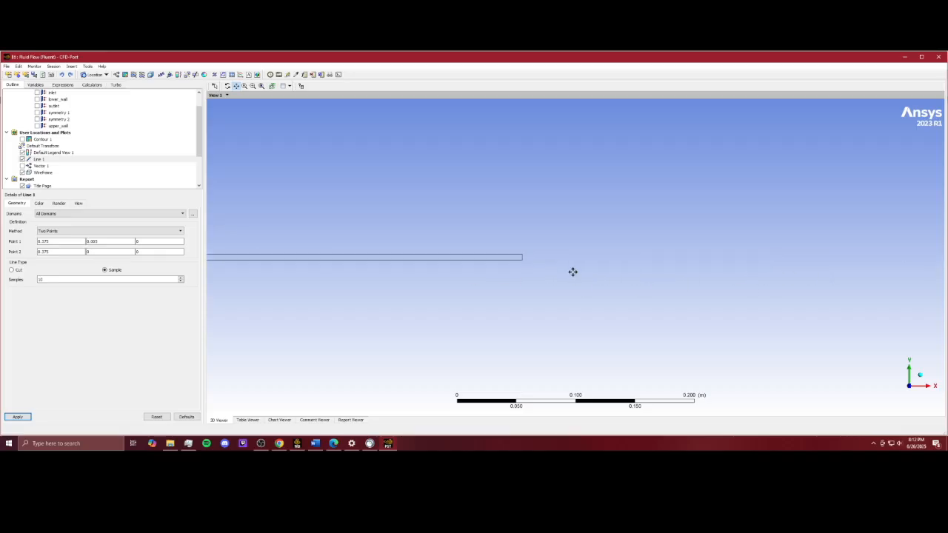
pyautogui.moveTo(496, 267); pyautogui.dragTo(807, 269)
pyautogui.moveTo(402, 268)
pyautogui.mouseDown()
pyautogui.moveTo(752, 275)
pyautogui.moveTo(645, 271)
pyautogui.moveTo(564, 251)
pyautogui.mouseUp()
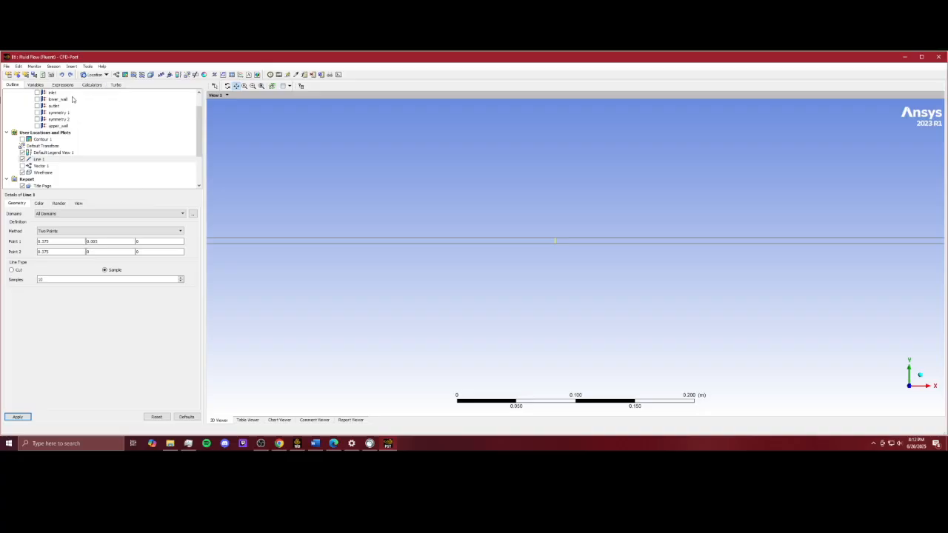
# Step: Insert a second line from (0.749, 0.005, 0) to (0.749, 0, 0) with 100 samples and apply it
pyautogui.click(95, 74)
pyautogui.click(102, 101)
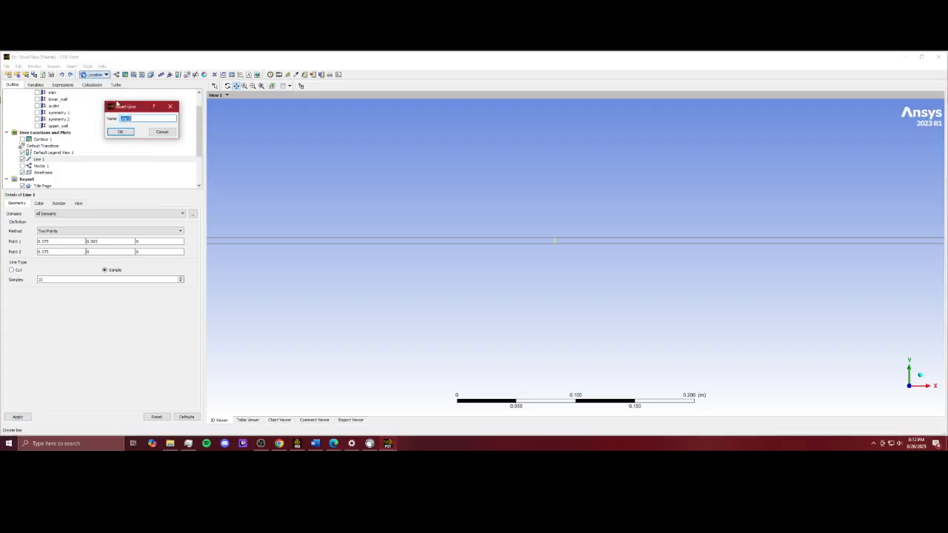
pyautogui.click(123, 132)
pyautogui.click(69, 242)
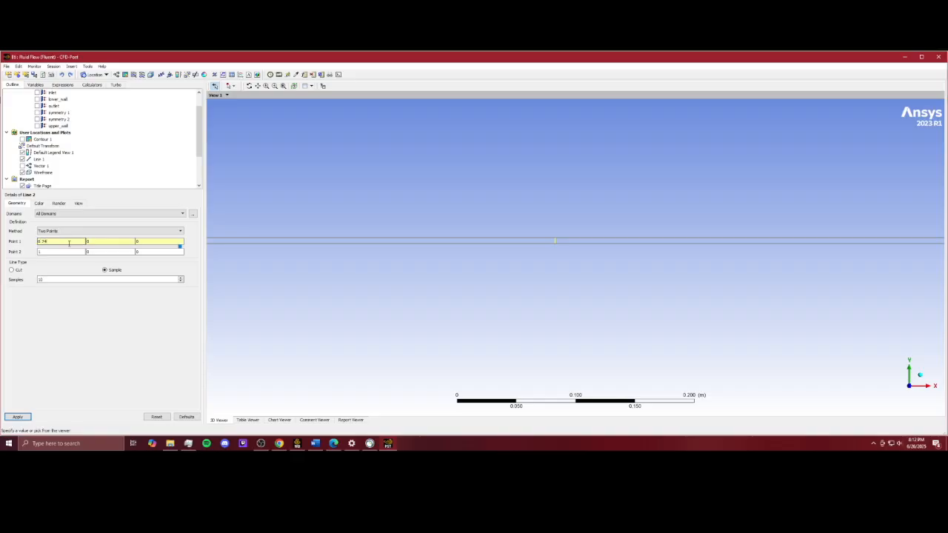
pyautogui.click(70, 251)
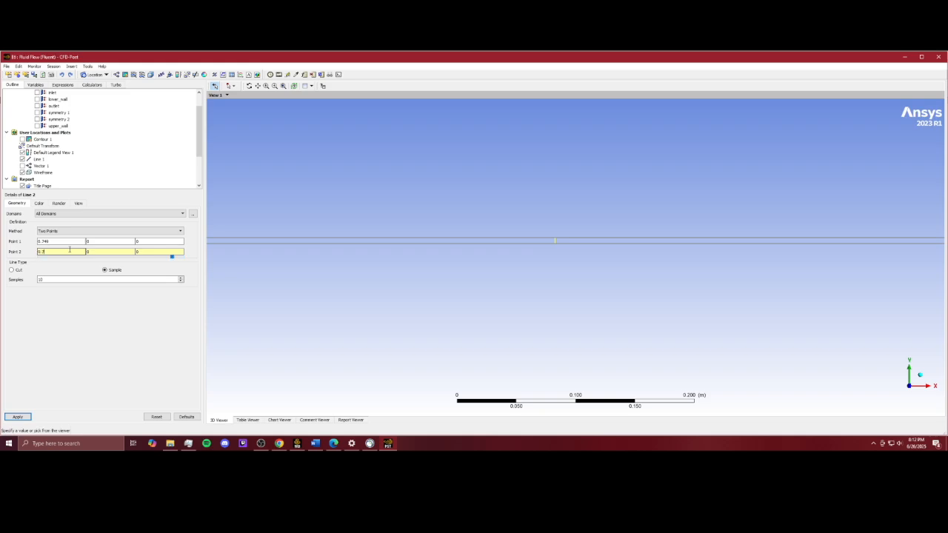
pyautogui.click(98, 242)
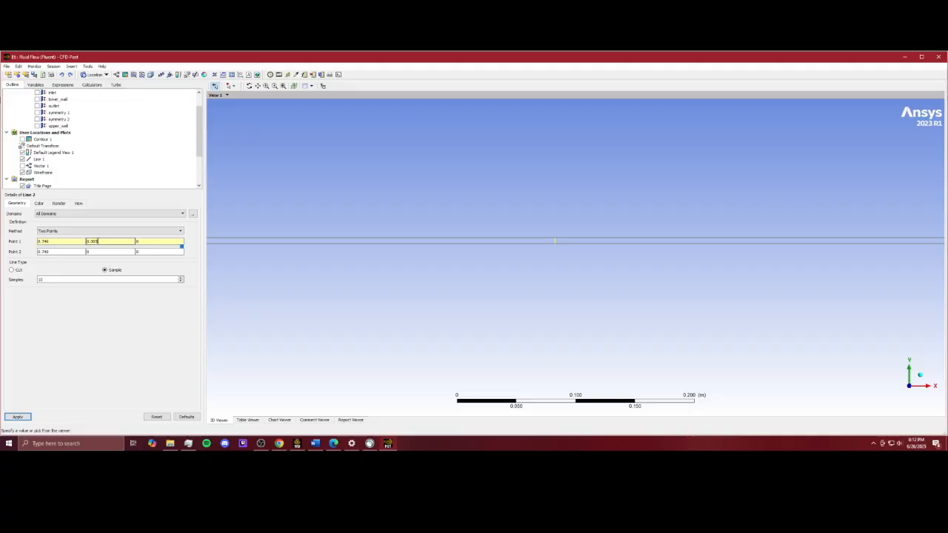
pyautogui.click(102, 280)
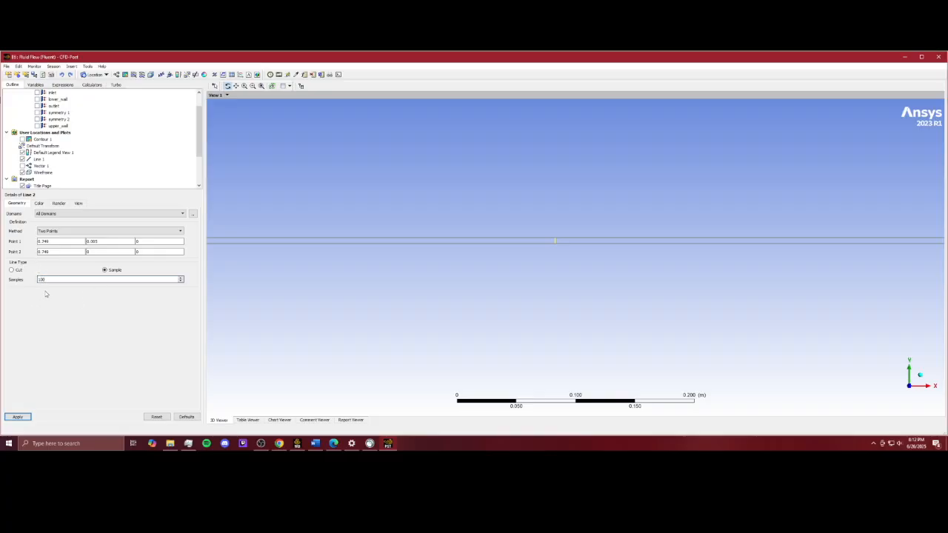
pyautogui.click(19, 417)
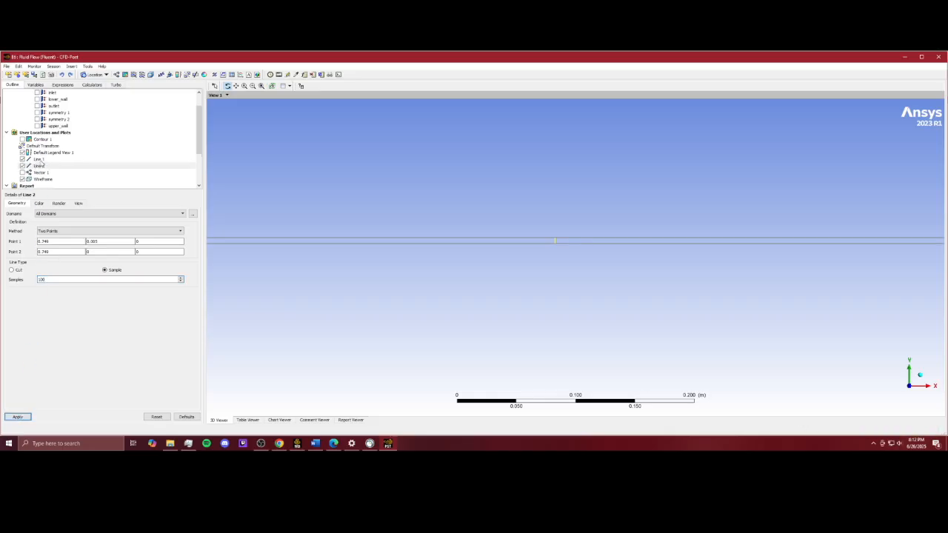
pyautogui.click(39, 159)
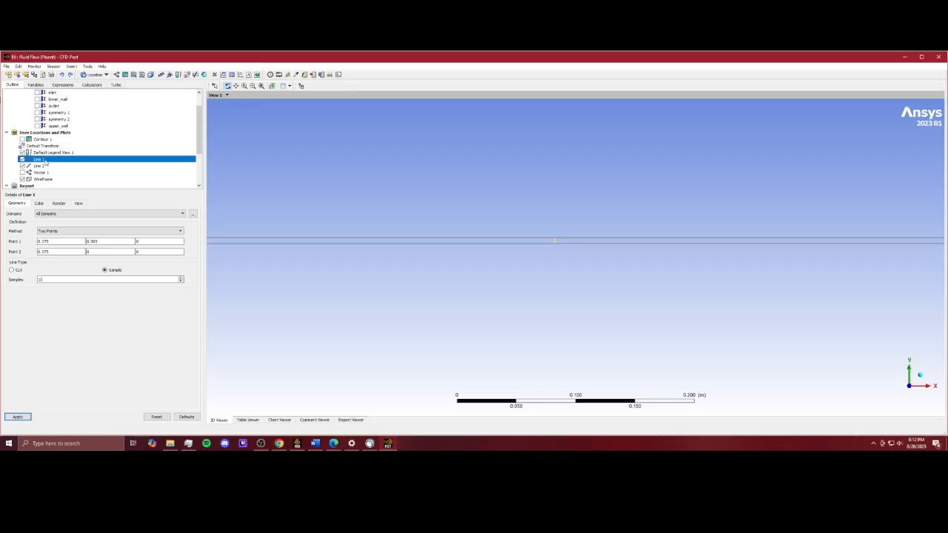
# Step: Set the first line's samples to 100 and apply the change
pyautogui.click(61, 279)
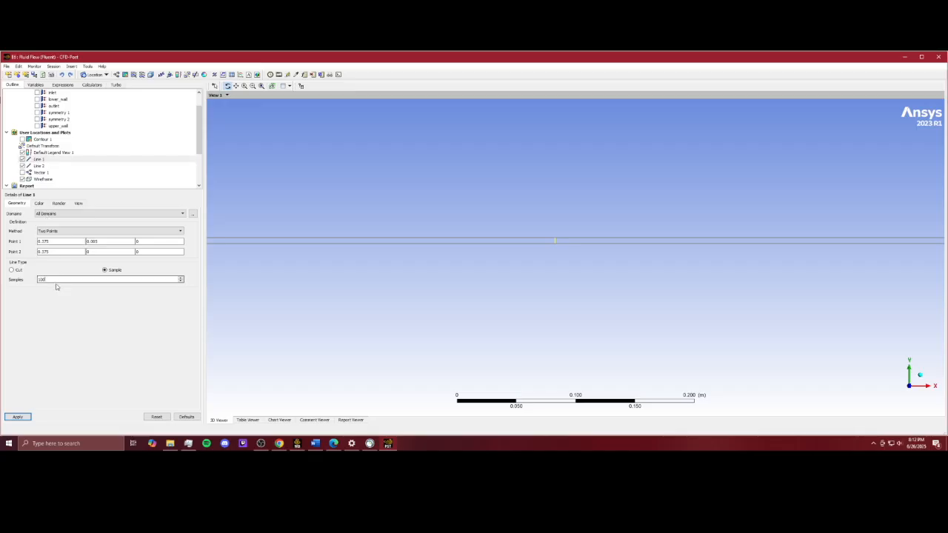
pyautogui.click(17, 416)
# Step: Insert a new chart named Velocity Profile
pyautogui.click(240, 75)
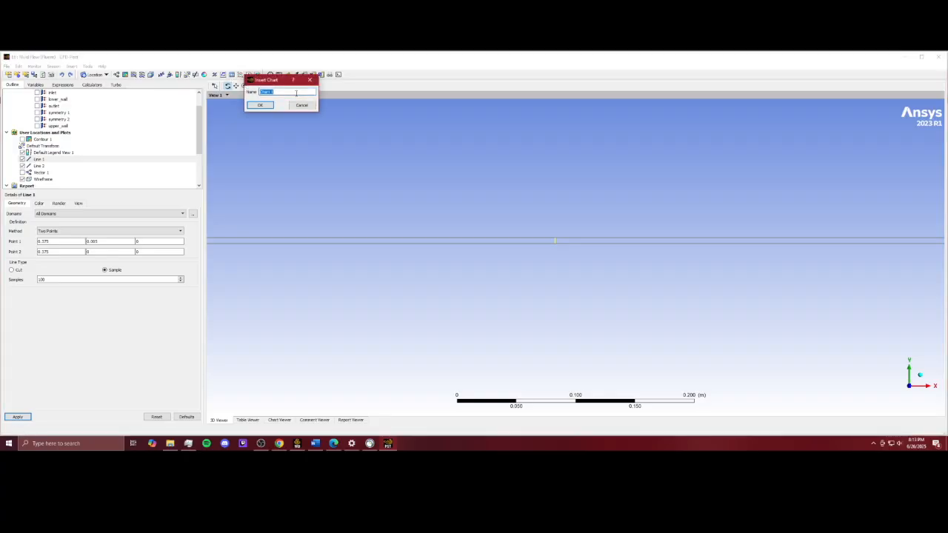
pyautogui.write('Velocity Profile')
pyautogui.click(260, 104)
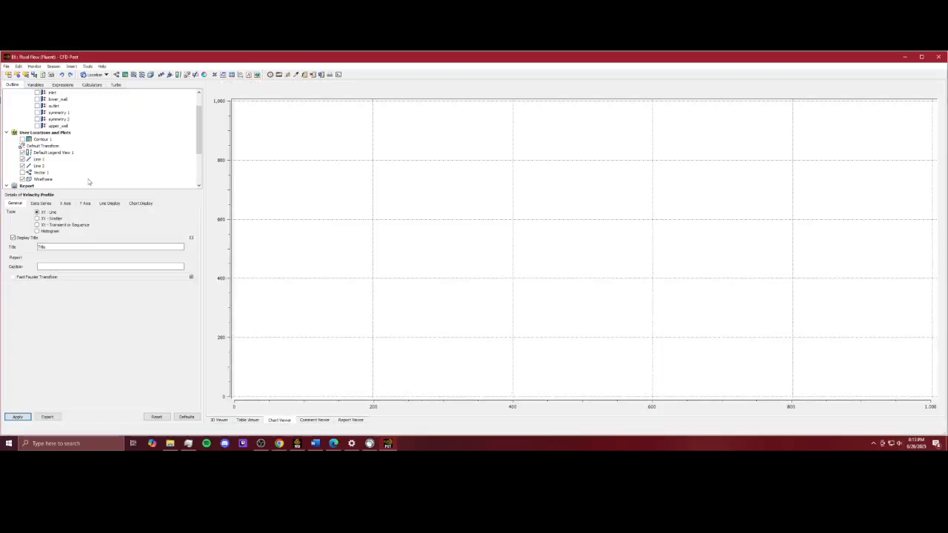
# Step: Rename the chart's first data series to Midline and set its location to Line 1
pyautogui.click(41, 204)
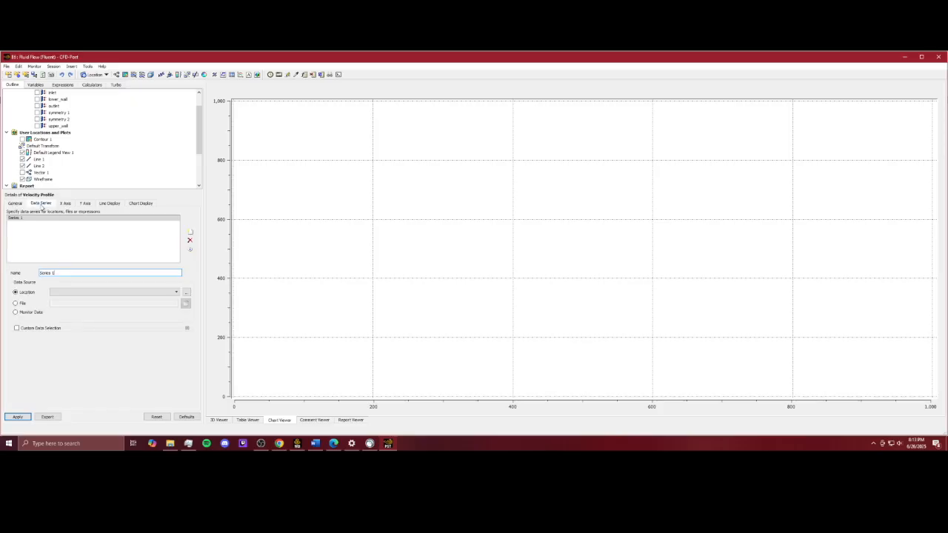
pyautogui.moveTo(82, 274); pyautogui.dragTo(20, 275)
pyautogui.write('In')
pyautogui.write('dline')
pyautogui.click(95, 294)
pyautogui.click(94, 294)
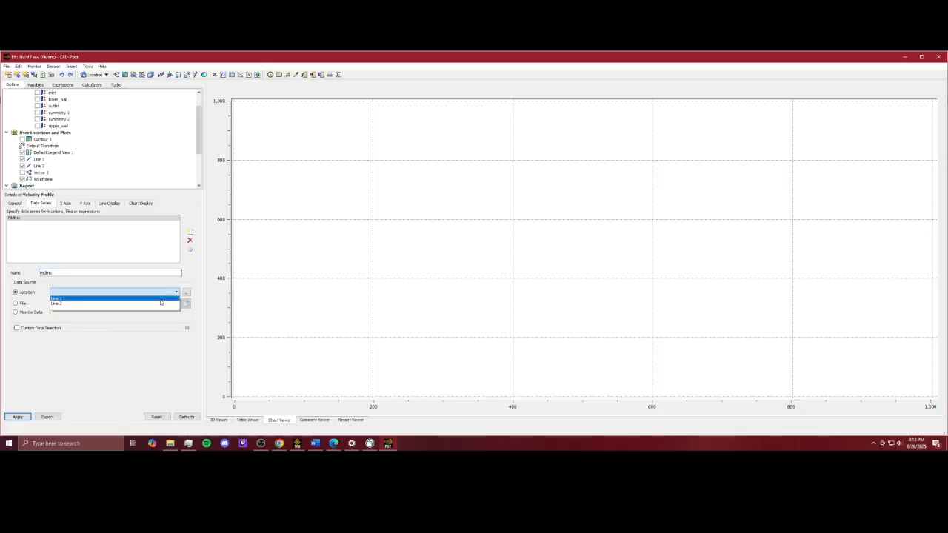
pyautogui.click(160, 299)
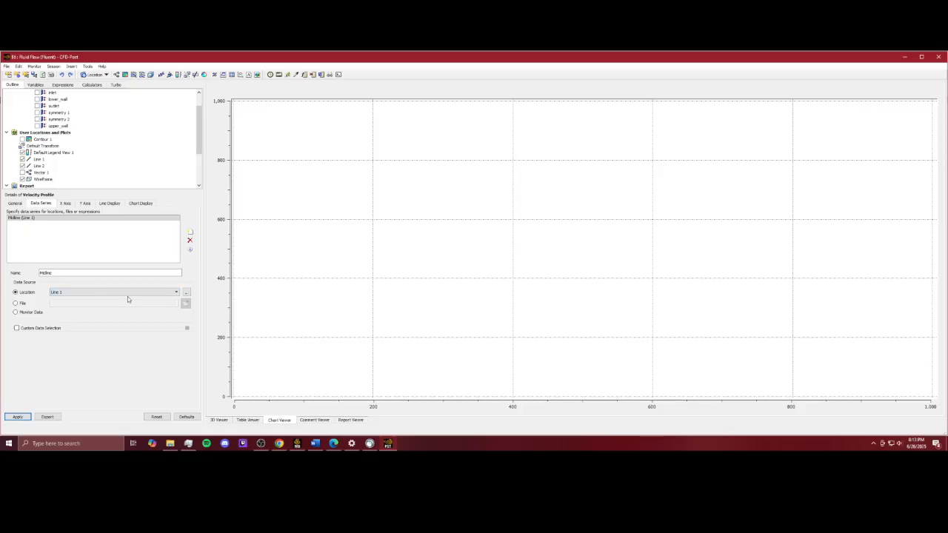
# Step: Enable custom data selection for Midline with Velocity on the X axis and Y on the Y axis, then apply
pyautogui.click(32, 329)
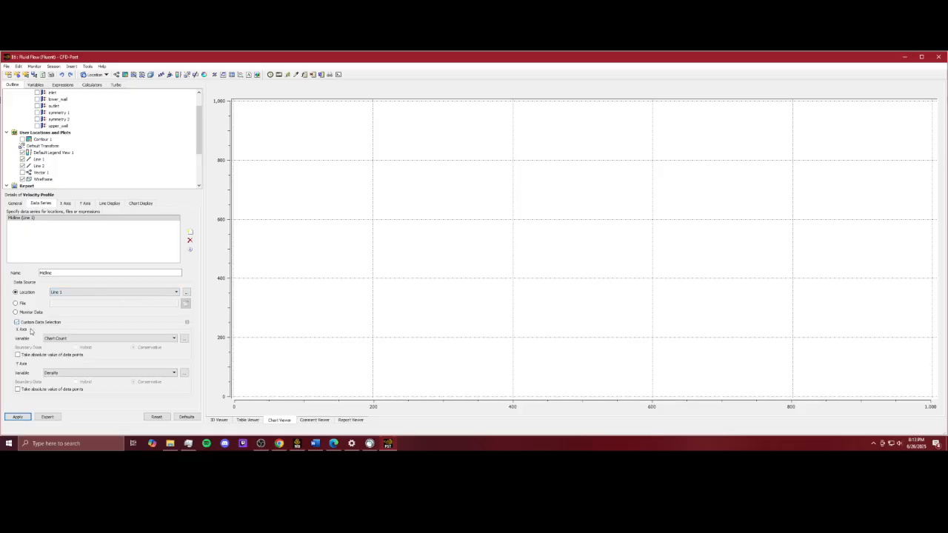
pyautogui.click(86, 337)
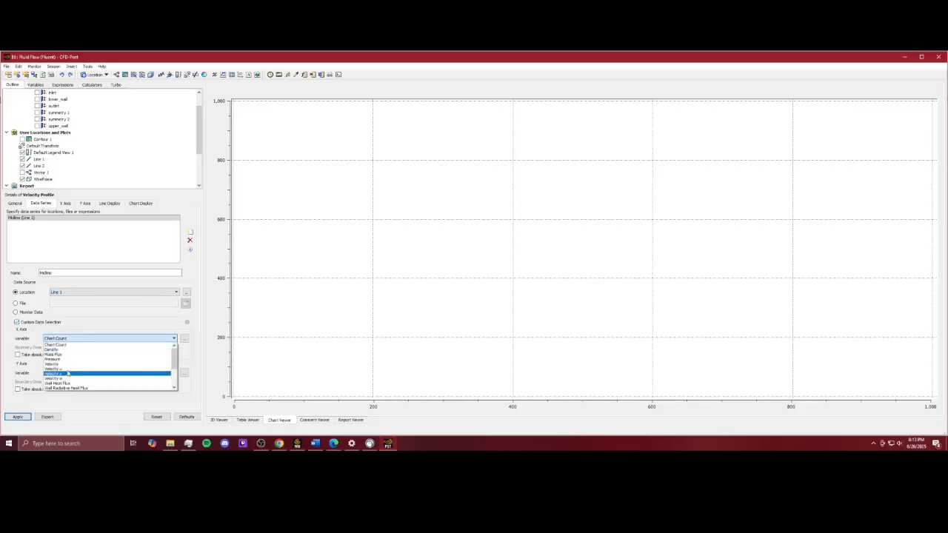
pyautogui.click(52, 364)
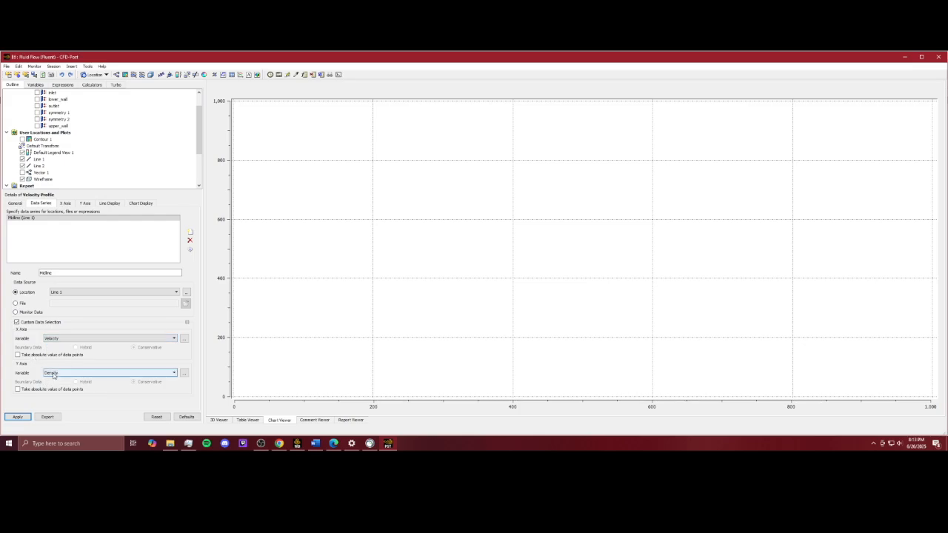
pyautogui.click(53, 373)
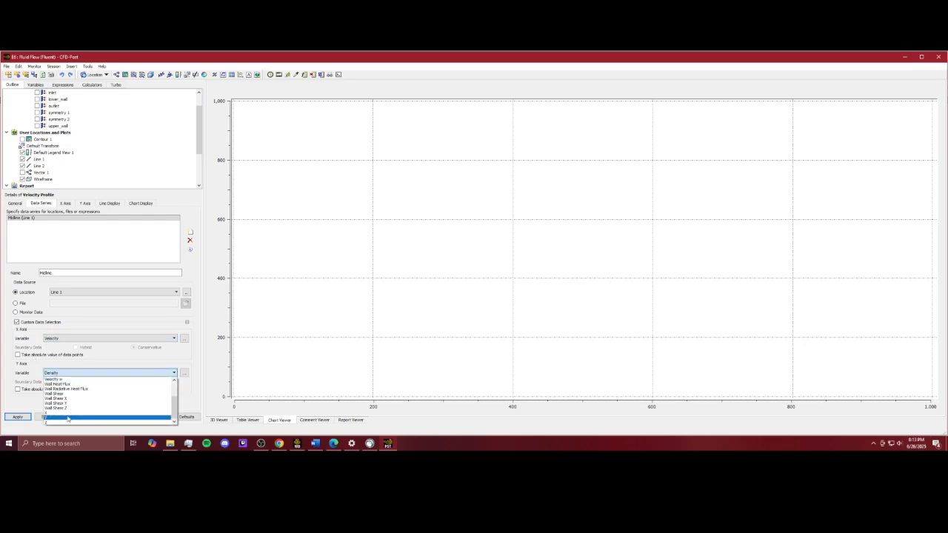
pyautogui.click(67, 419)
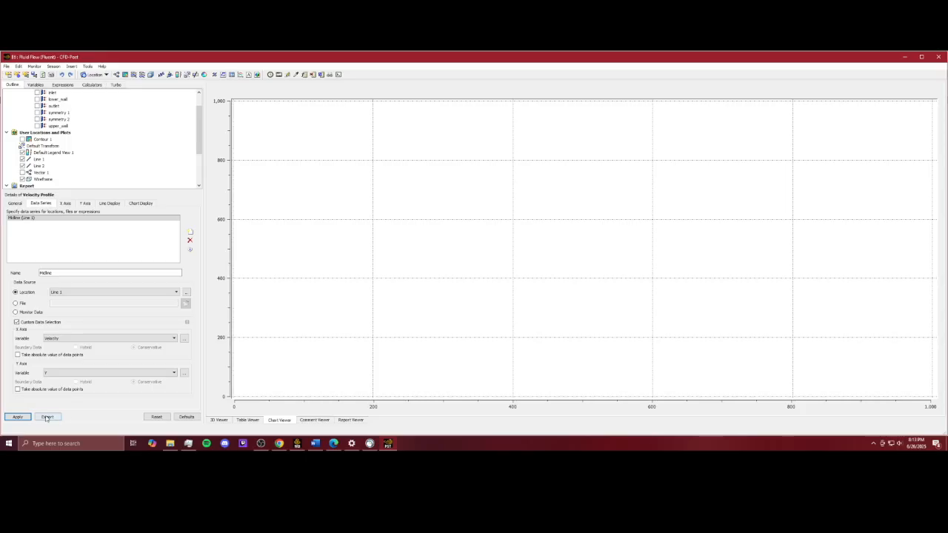
pyautogui.click(17, 417)
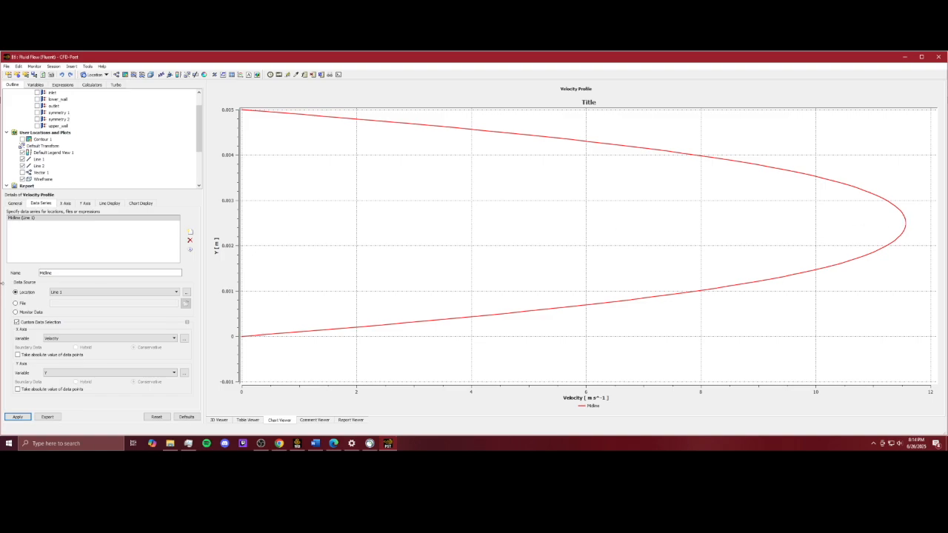
# Step: Add a second data series named Endline located on Line 2
pyautogui.click(191, 232)
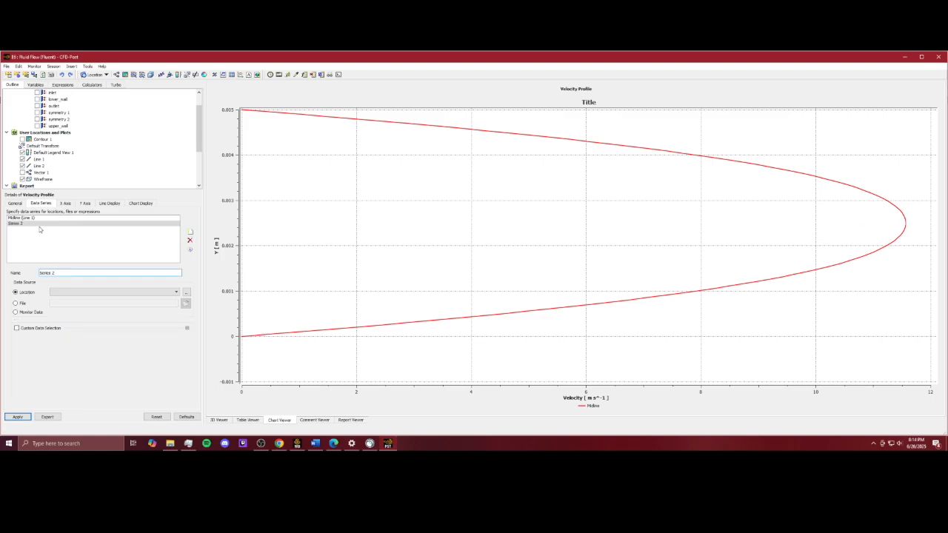
pyautogui.moveTo(65, 274); pyautogui.dragTo(23, 277)
pyautogui.write('b')
pyautogui.click(165, 293)
pyautogui.click(148, 306)
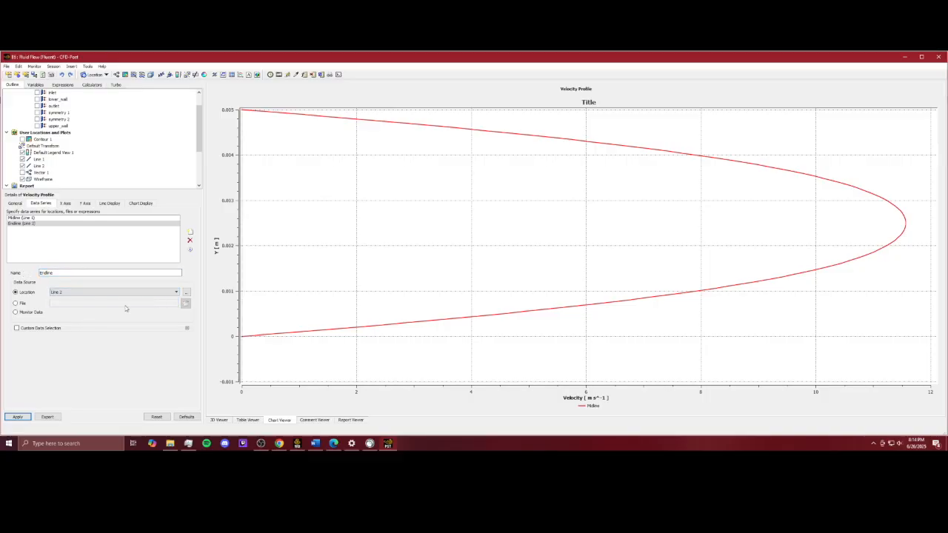
# Step: Enable custom data selection for Endline with Velocity on the X axis and Y on the Y axis, then apply
pyautogui.click(68, 326)
pyautogui.click(72, 343)
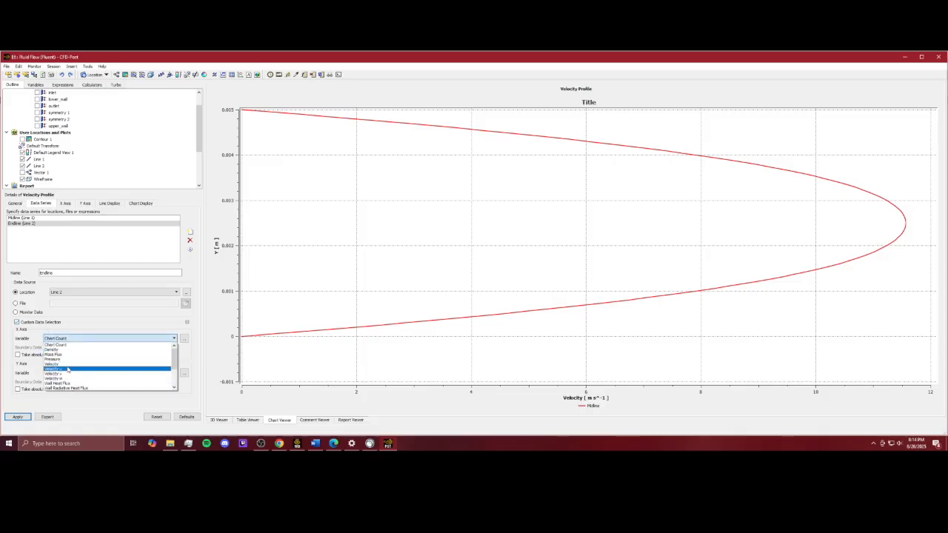
pyautogui.click(69, 370)
pyautogui.click(68, 373)
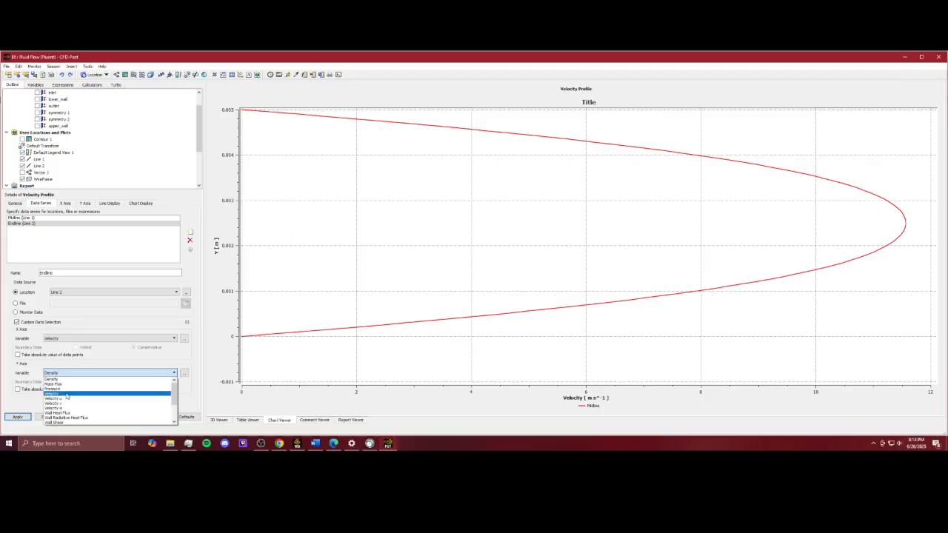
pyautogui.click(67, 395)
pyautogui.click(73, 375)
pyautogui.scroll(-2, 71, 399)
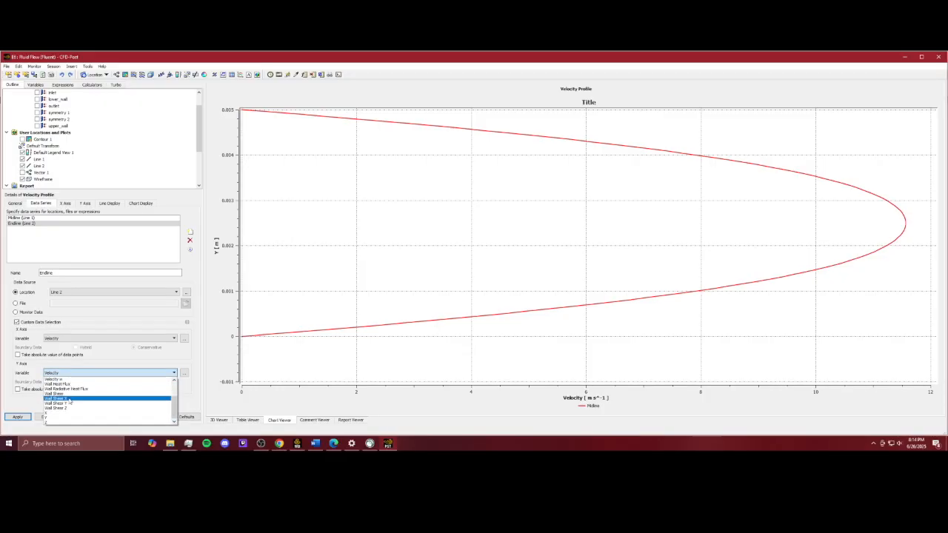
pyautogui.click(58, 417)
pyautogui.click(19, 417)
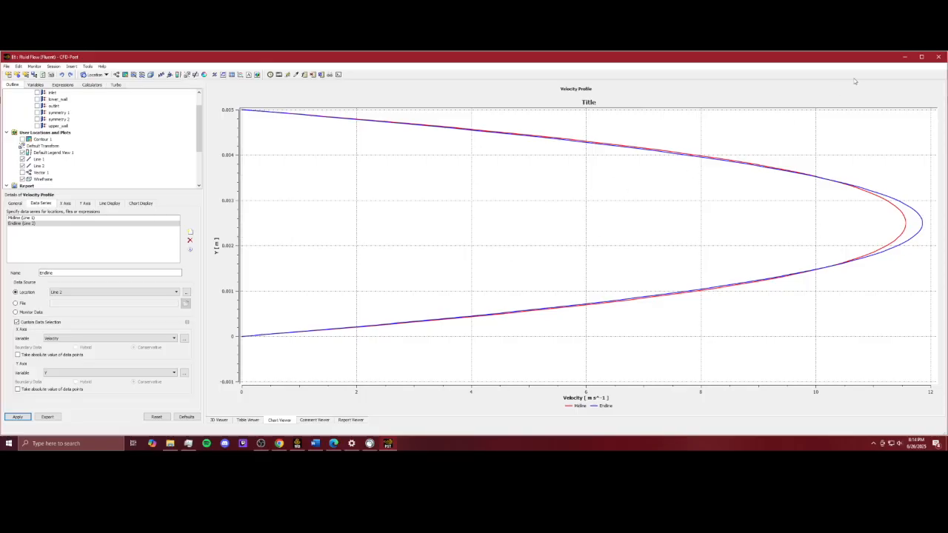
# Step: Close CFD-Post and, back in Fluent, open the Viscous model setting under Models
pyautogui.click(939, 58)
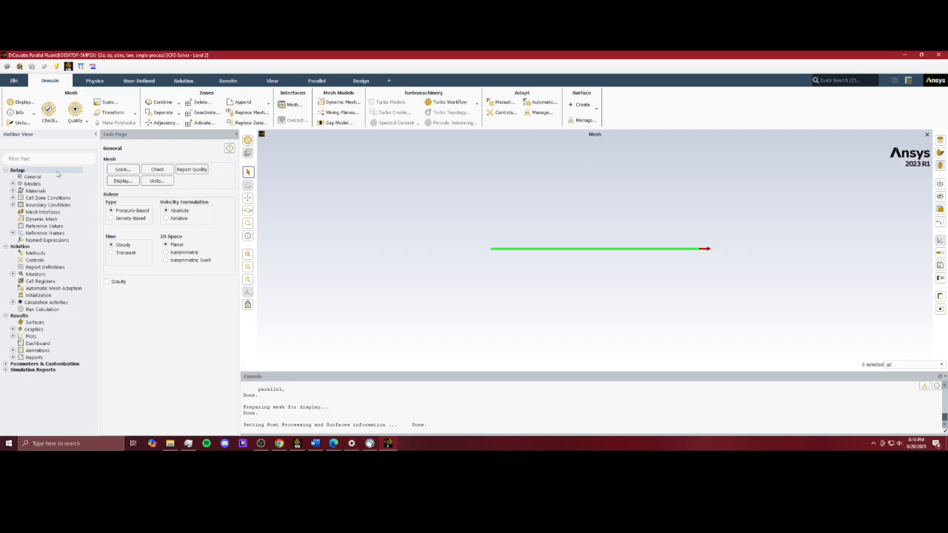
pyautogui.click(13, 183)
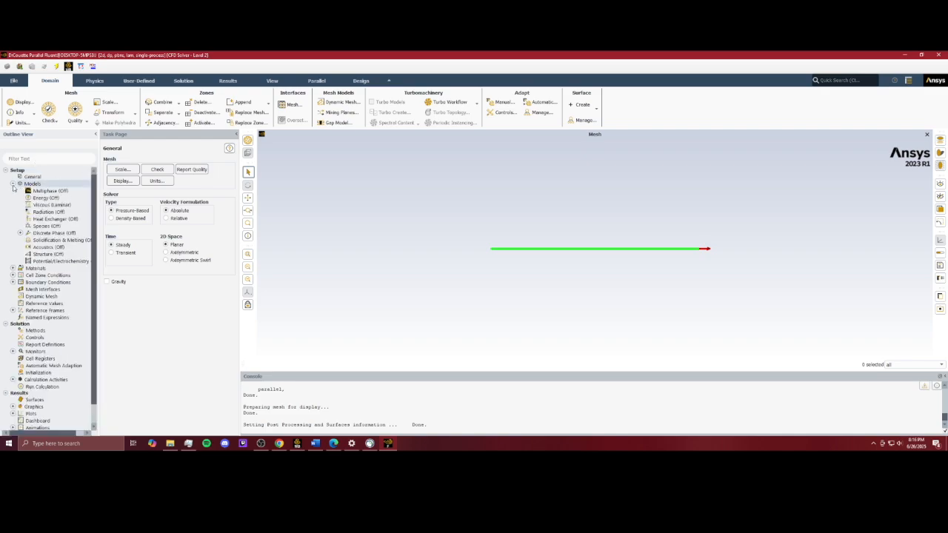
pyautogui.doubleClick(63, 205)
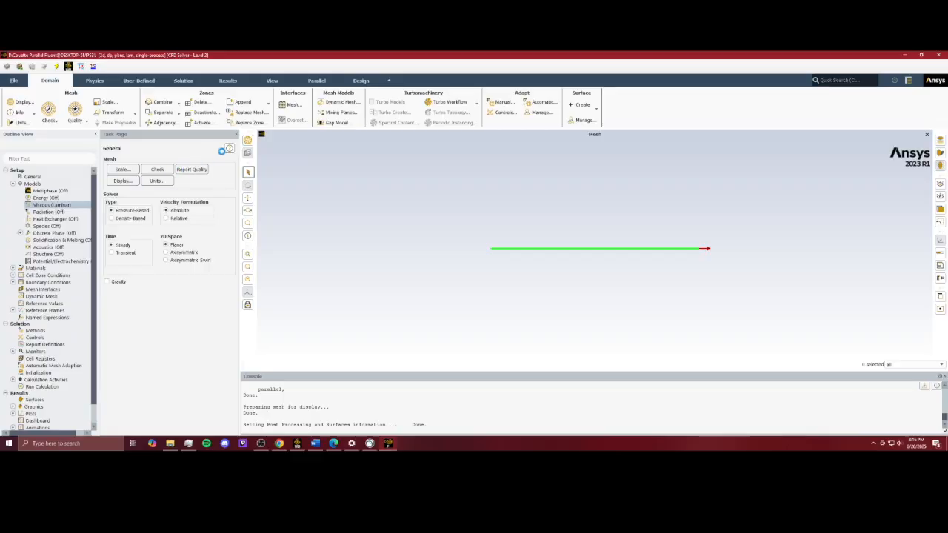
pyautogui.click(180, 245)
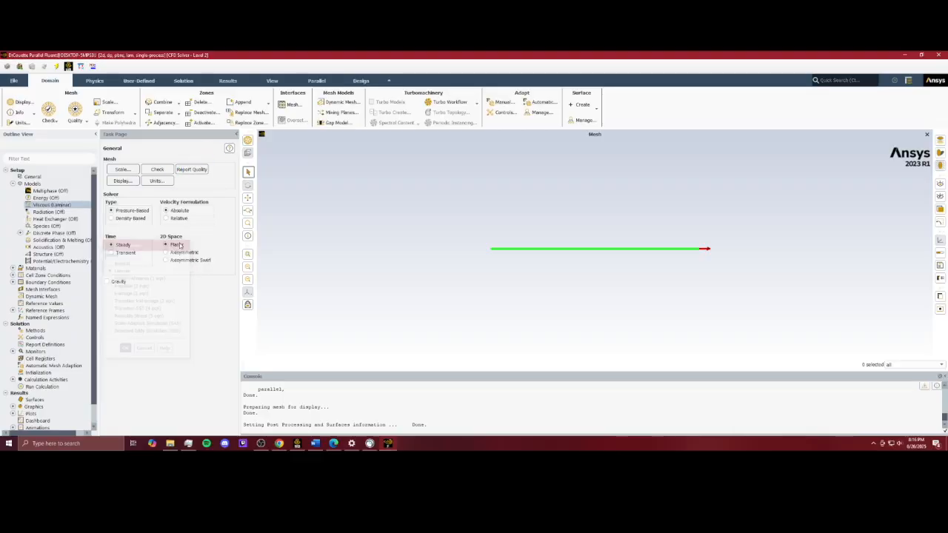
# Step: Open the air fluid material's properties to review them, then expand the solid materials
pyautogui.click(12, 268)
pyautogui.click(20, 276)
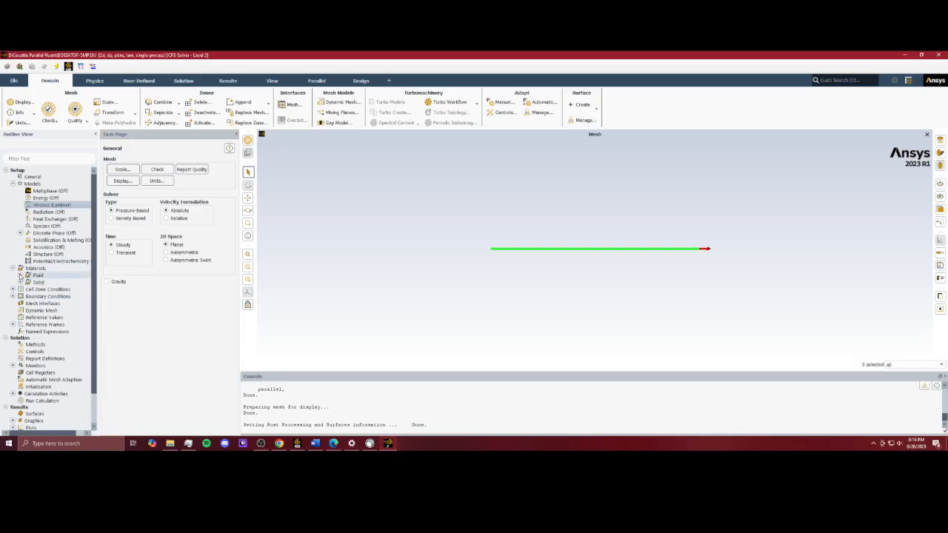
pyautogui.doubleClick(42, 282)
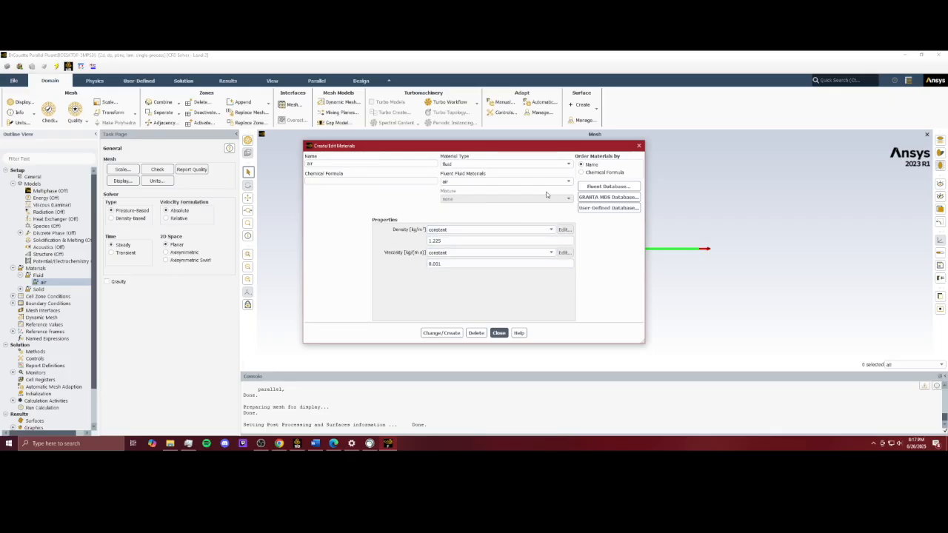
pyautogui.click(640, 146)
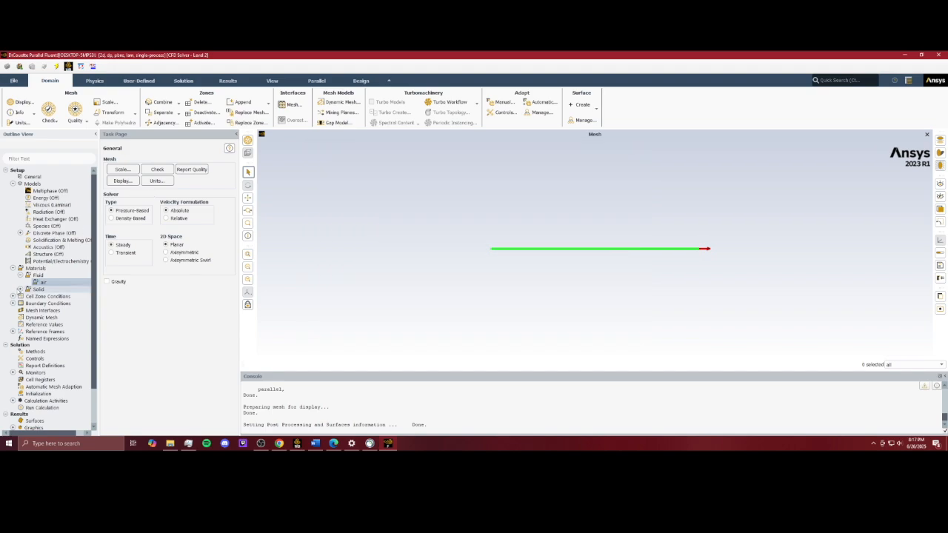
pyautogui.click(20, 289)
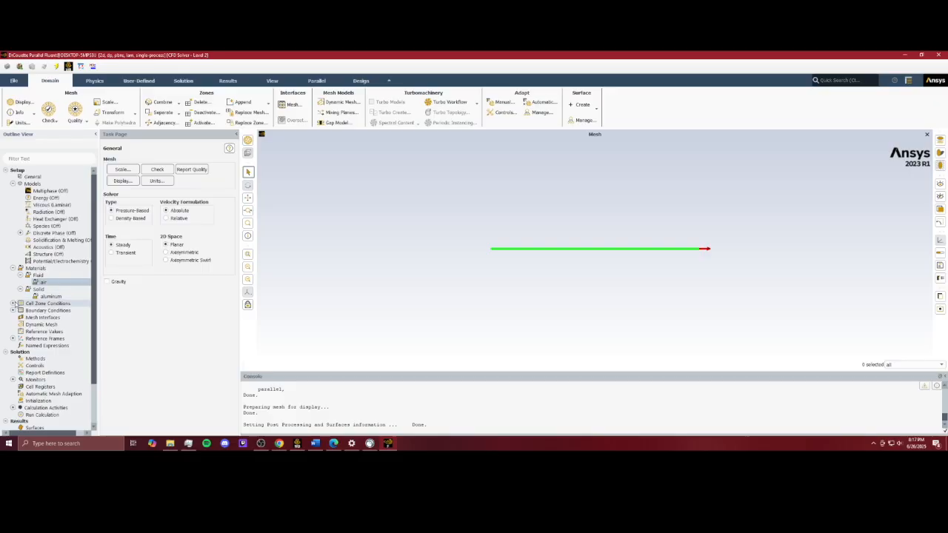
# Step: Review the inlet boundary condition's pressure-inlet settings and its available boundary types
pyautogui.click(12, 310)
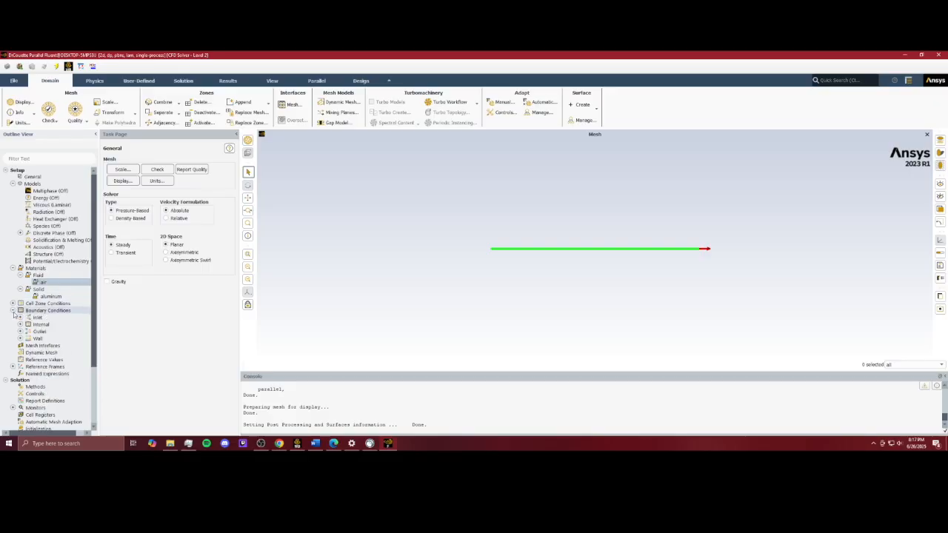
pyautogui.click(21, 317)
pyautogui.doubleClick(61, 324)
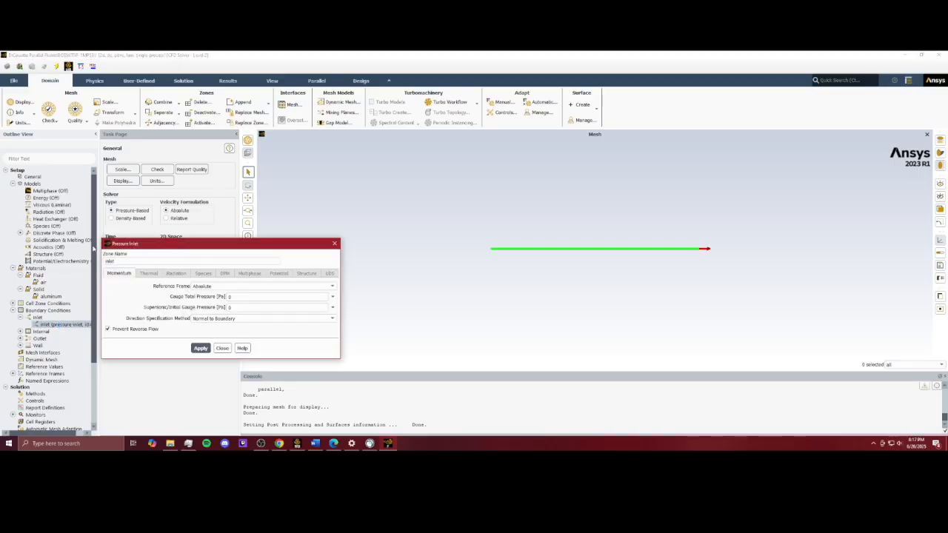
pyautogui.click(334, 244)
pyautogui.rightClick(61, 326)
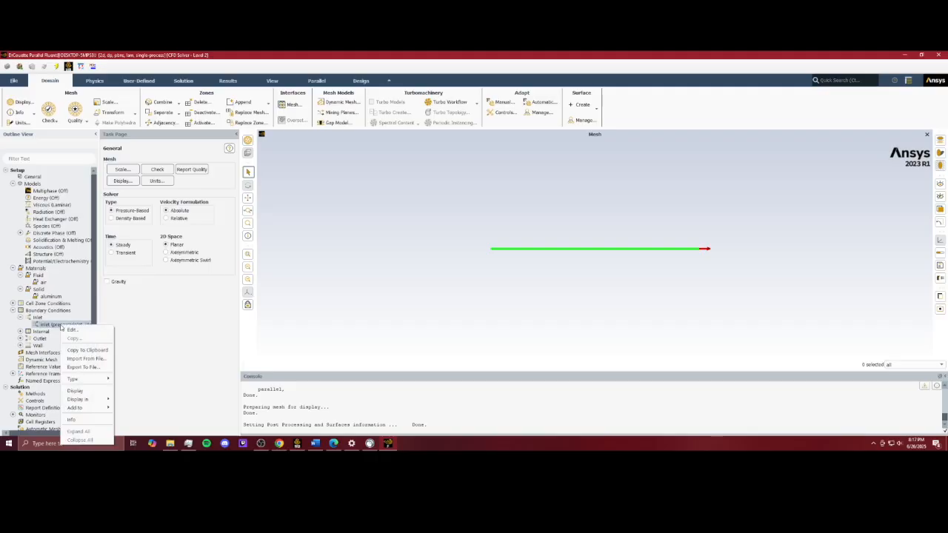
pyautogui.moveTo(88, 380)
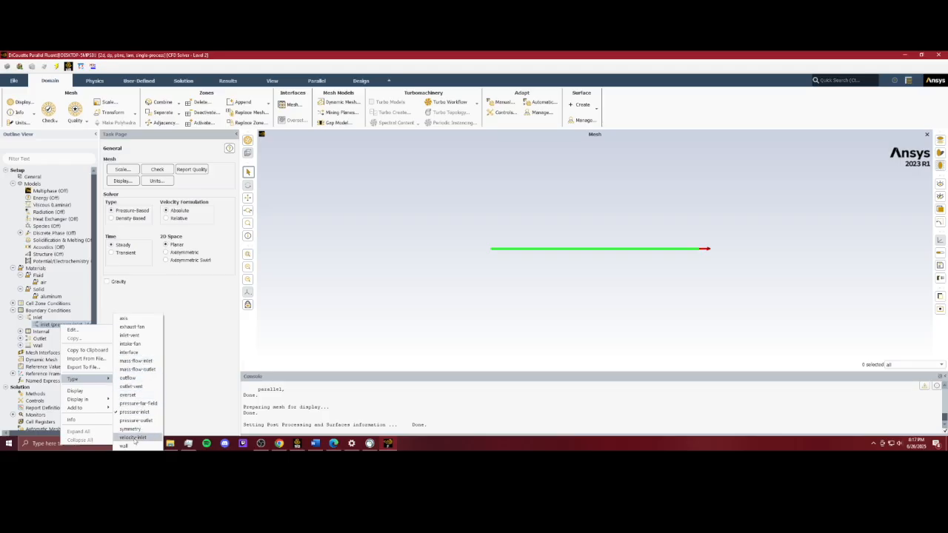
pyautogui.click(44, 324)
pyautogui.click(47, 324)
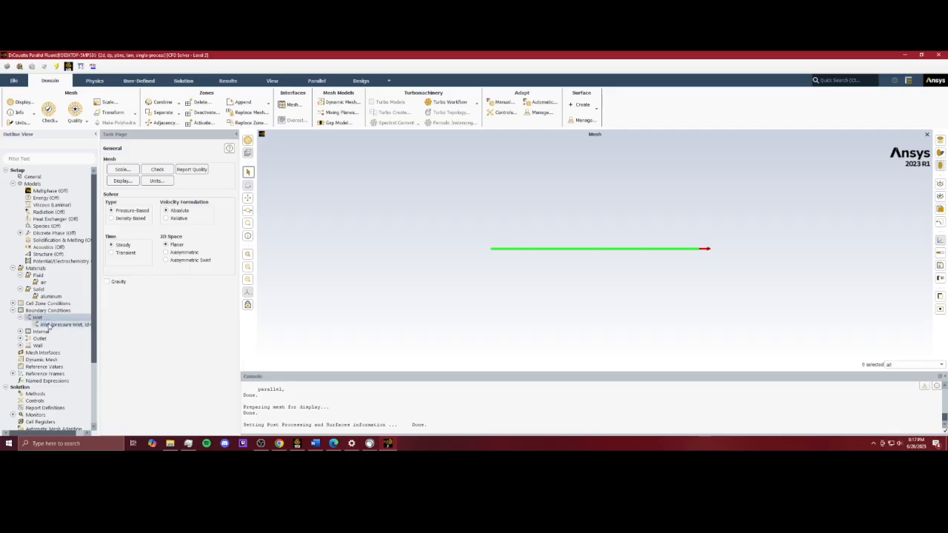
pyautogui.doubleClick(48, 325)
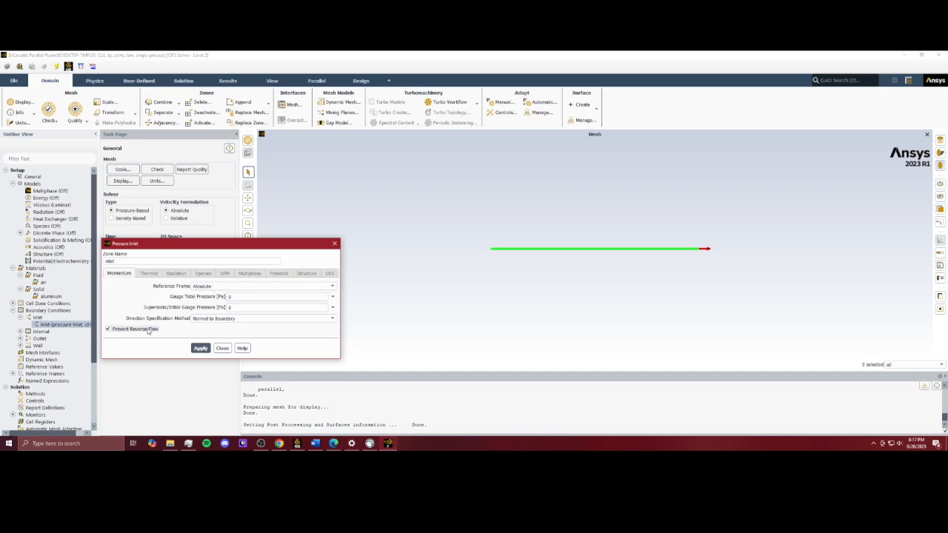
pyautogui.click(334, 243)
# Step: Review the outlet boundary condition's settings and expand the wall boundaries
pyautogui.click(20, 318)
pyautogui.click(20, 332)
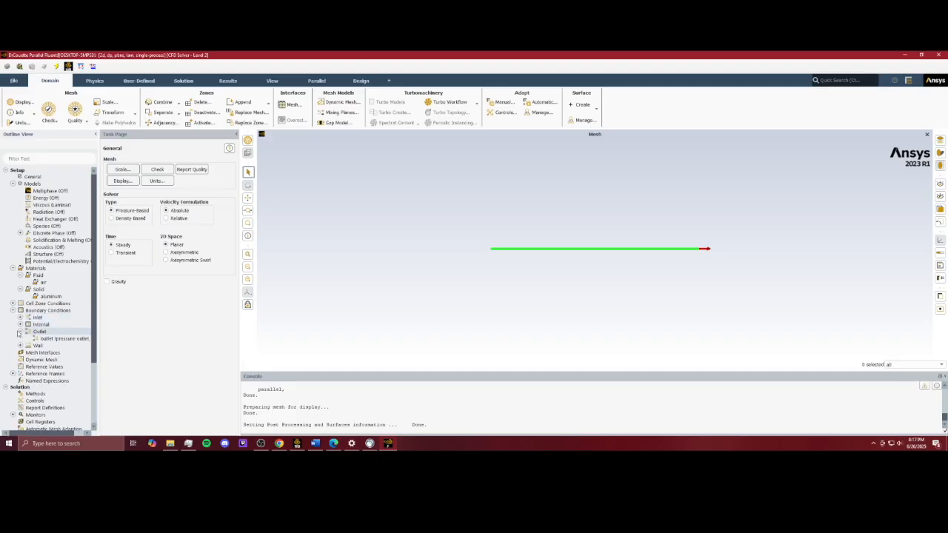
pyautogui.doubleClick(64, 339)
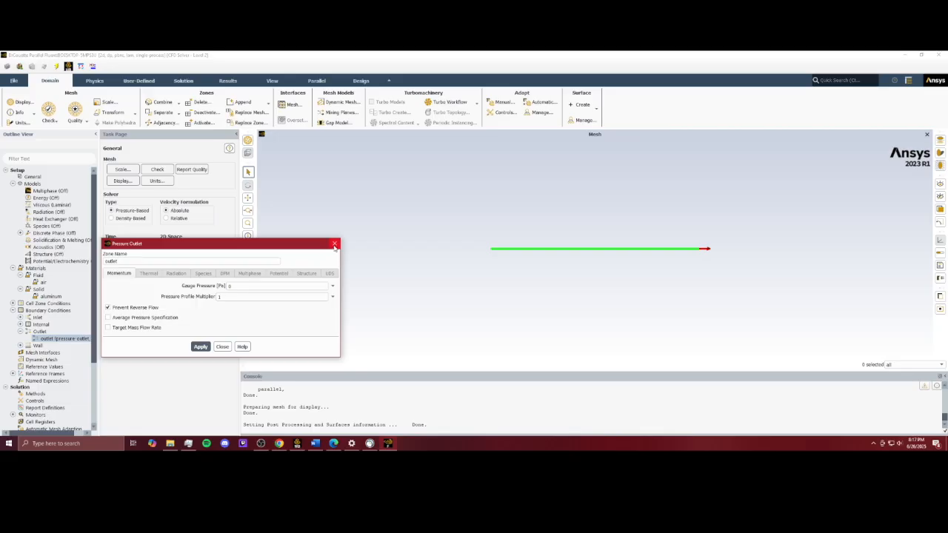
pyautogui.click(334, 245)
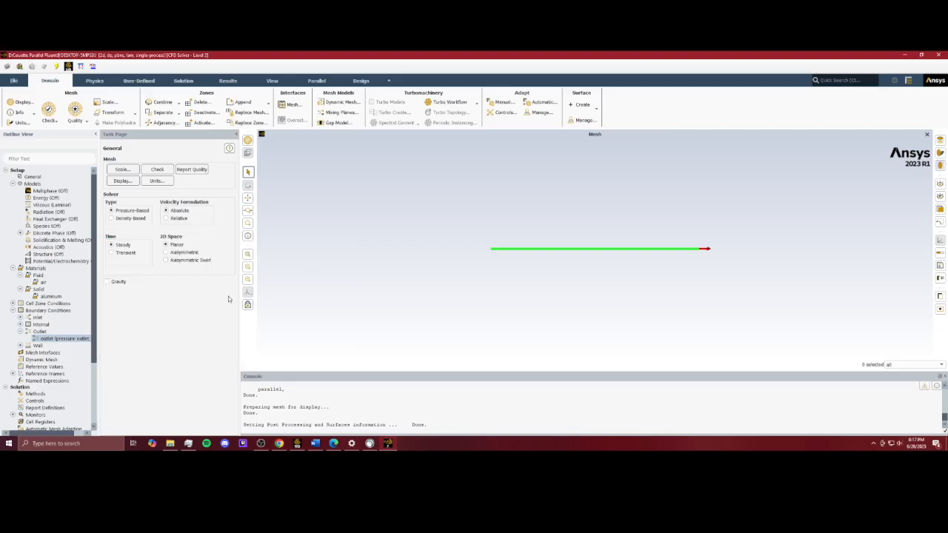
pyautogui.click(20, 346)
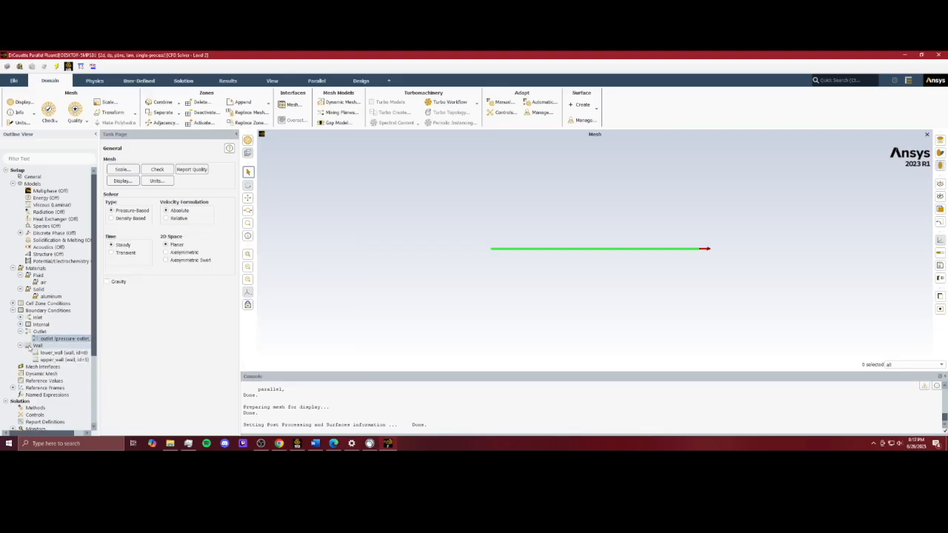
# Step: Review the lower wall and upper wall boundary settings, including the upper wall's moving-wall motion
pyautogui.doubleClick(53, 353)
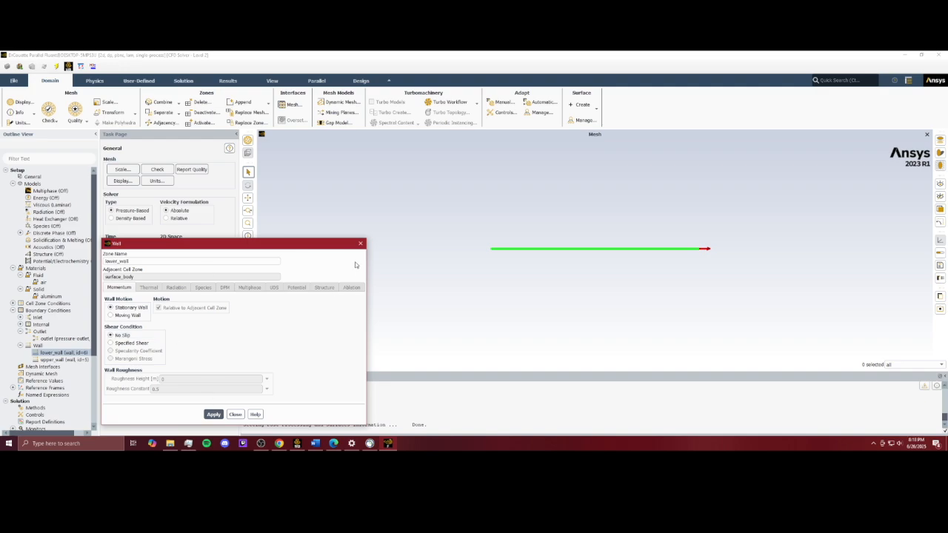
pyautogui.click(360, 244)
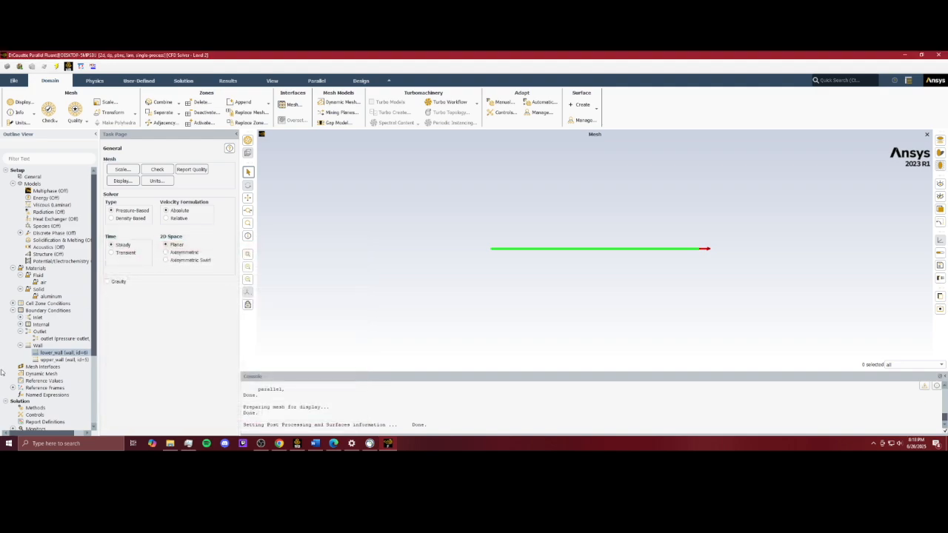
pyautogui.doubleClick(66, 358)
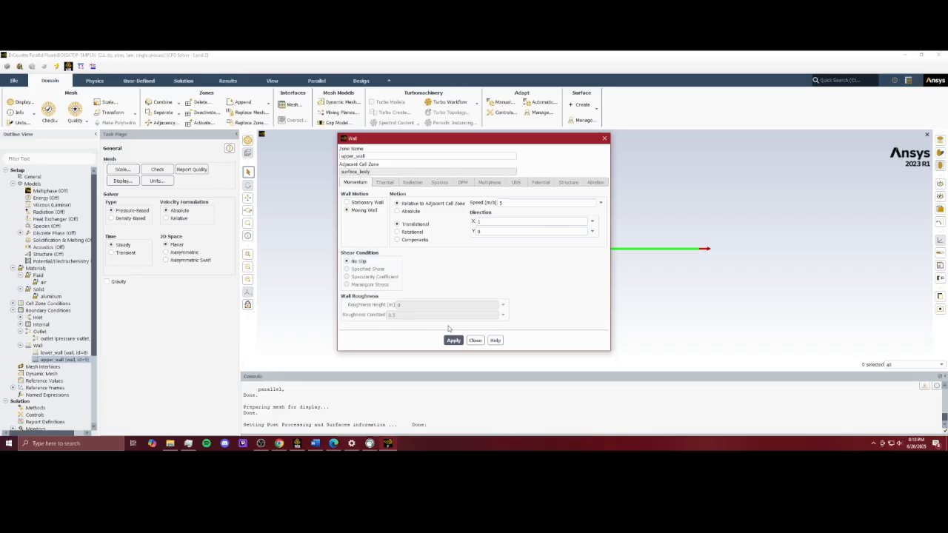
pyautogui.click(604, 139)
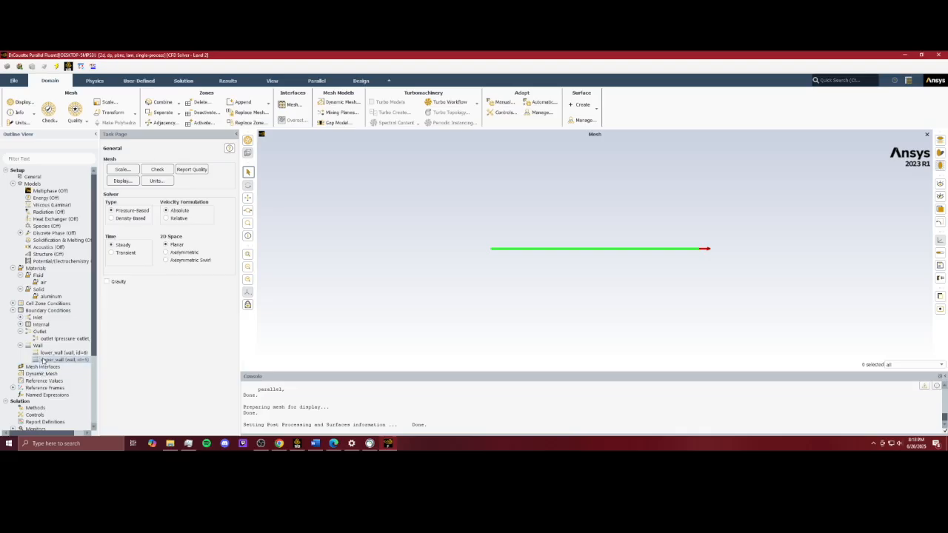
# Step: Set the reference values to be computed from the inlet
pyautogui.scroll(-4, 49, 382)
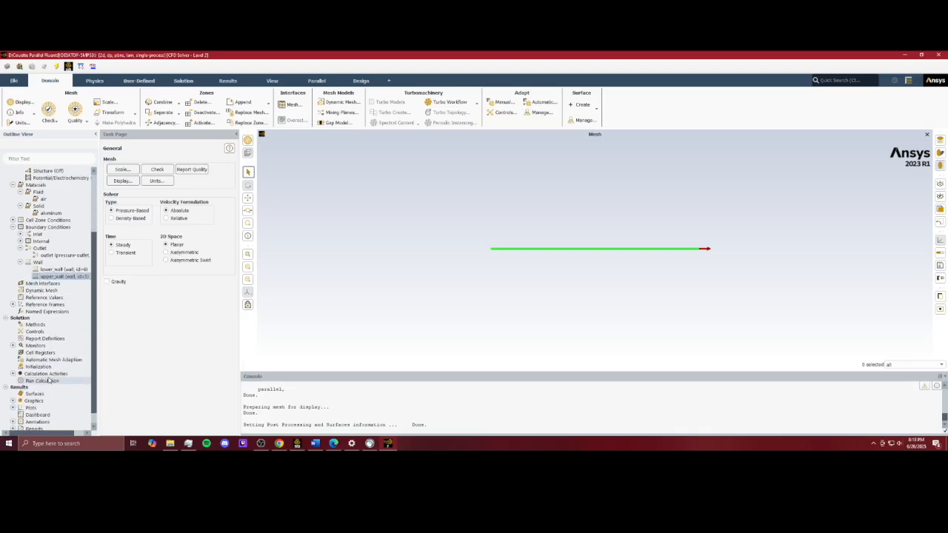
pyautogui.click(51, 298)
pyautogui.click(178, 167)
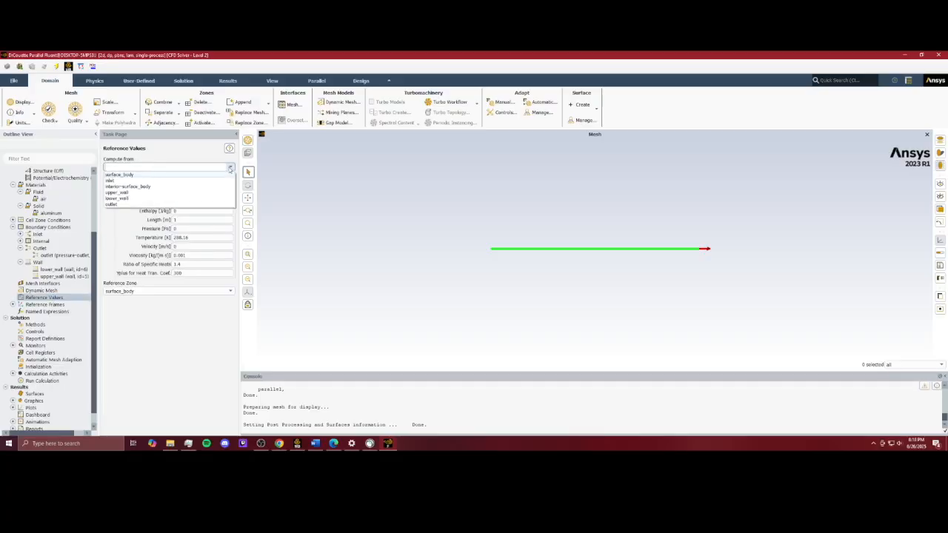
pyautogui.click(174, 182)
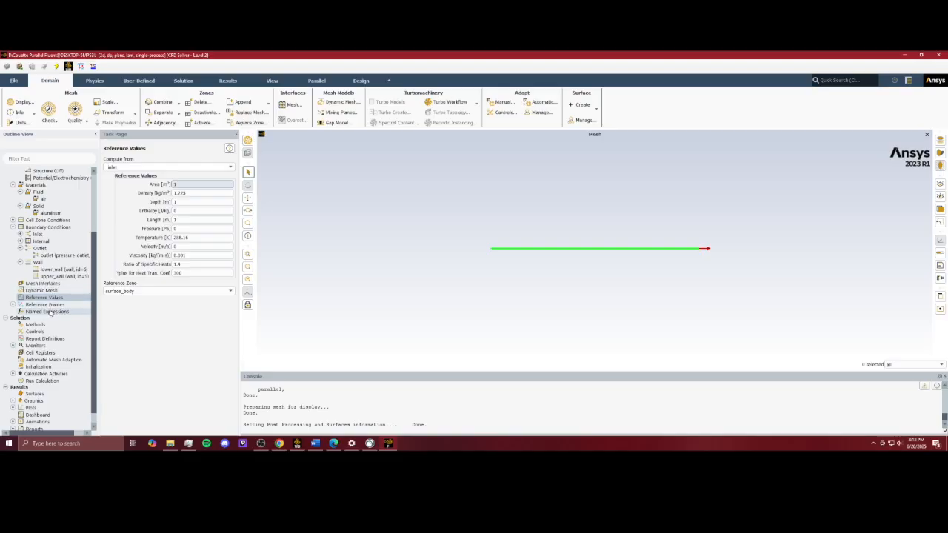
# Step: Initialize the solution using hybrid initialization with its default settings
pyautogui.scroll(-1, 52, 329)
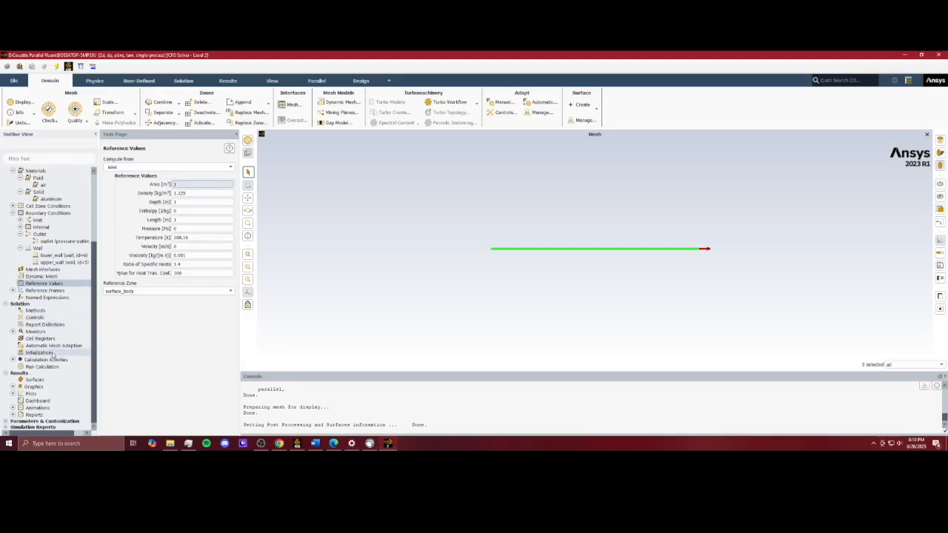
pyautogui.click(52, 353)
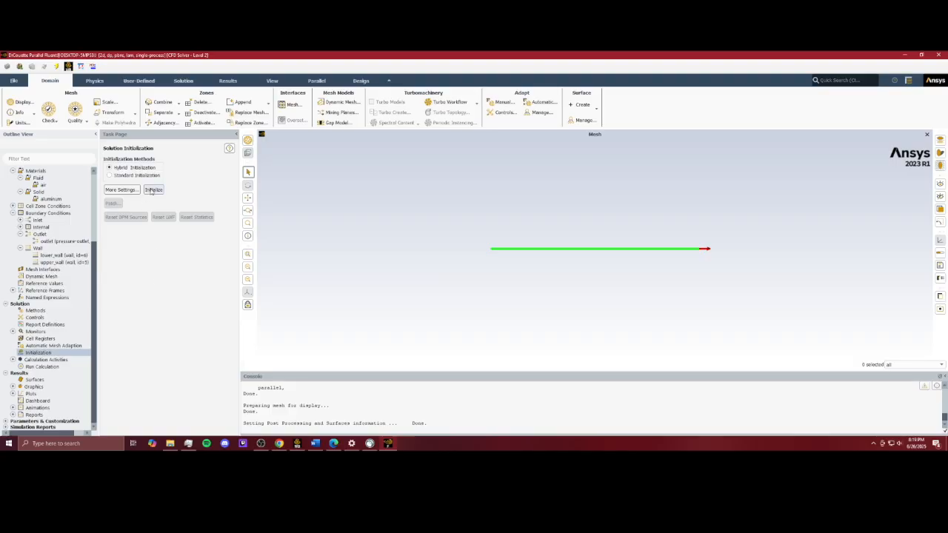
pyautogui.click(121, 190)
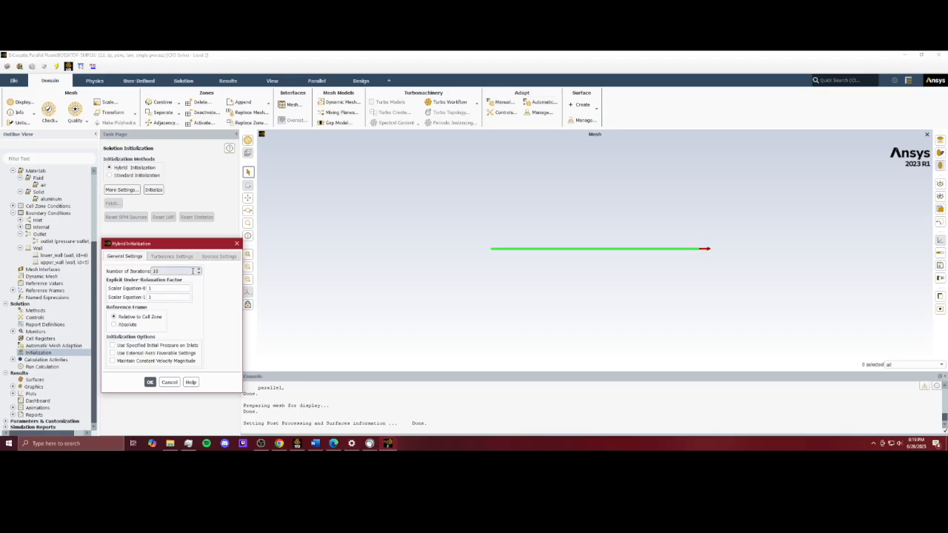
pyautogui.click(150, 383)
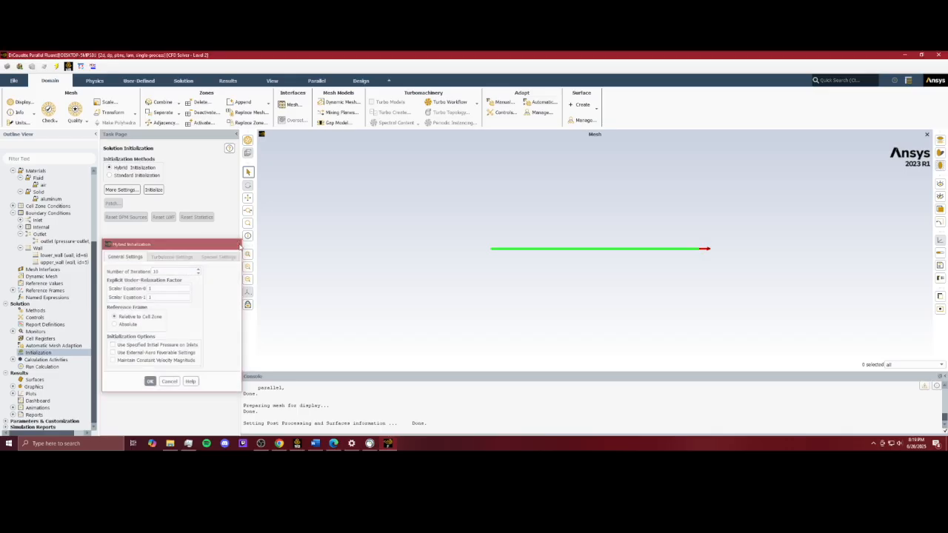
pyautogui.click(154, 190)
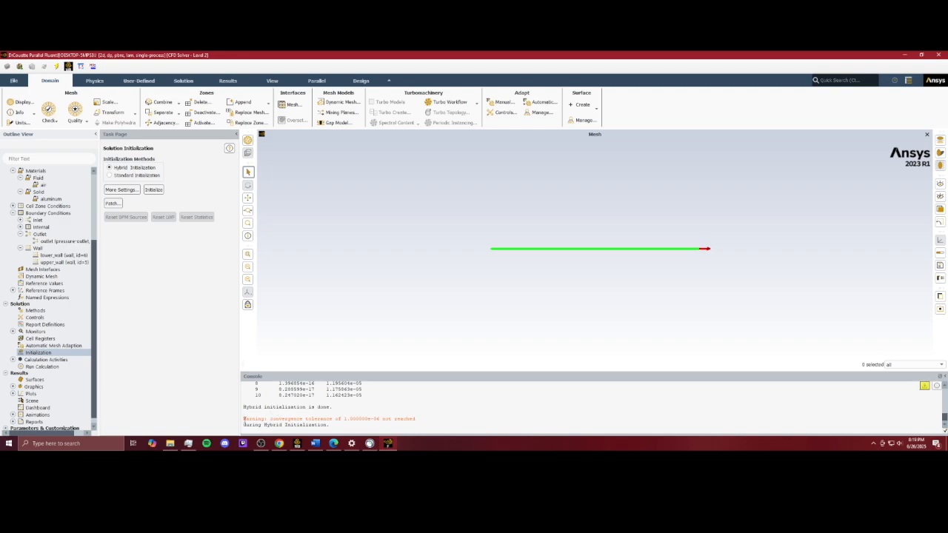
# Step: Examine the hybrid initialization output and warning in the console
pyautogui.moveTo(244, 419); pyautogui.dragTo(419, 419)
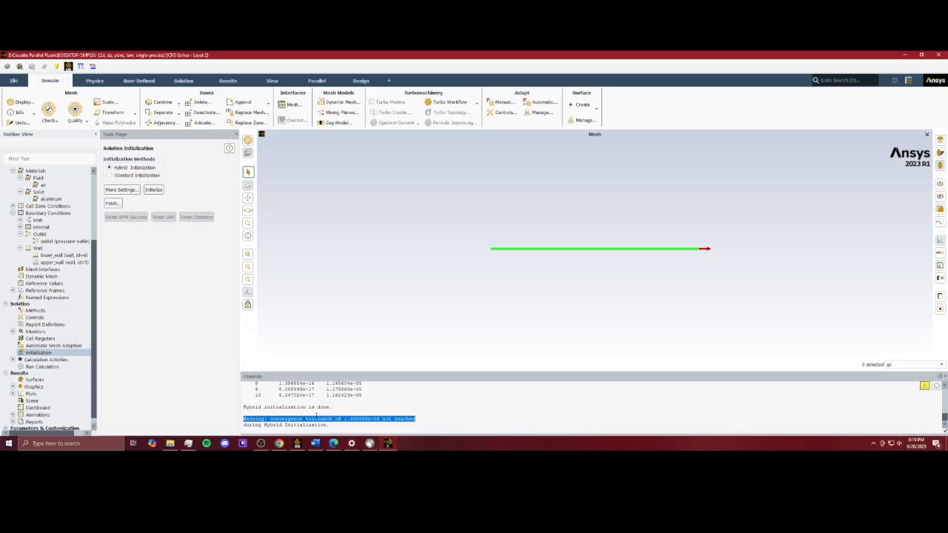
pyautogui.click(419, 416)
pyautogui.scroll(1, 349, 406)
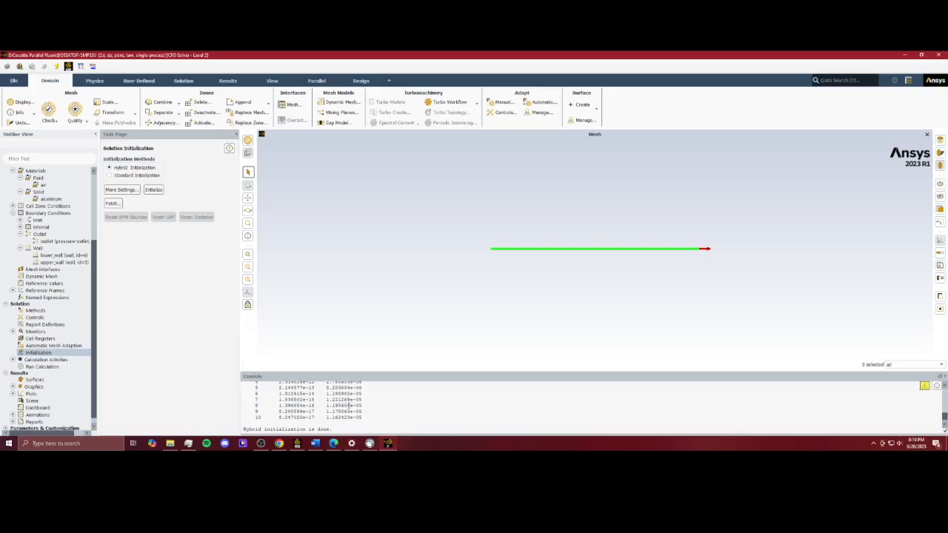
pyautogui.scroll(-1, 348, 406)
pyautogui.scroll(2, 348, 406)
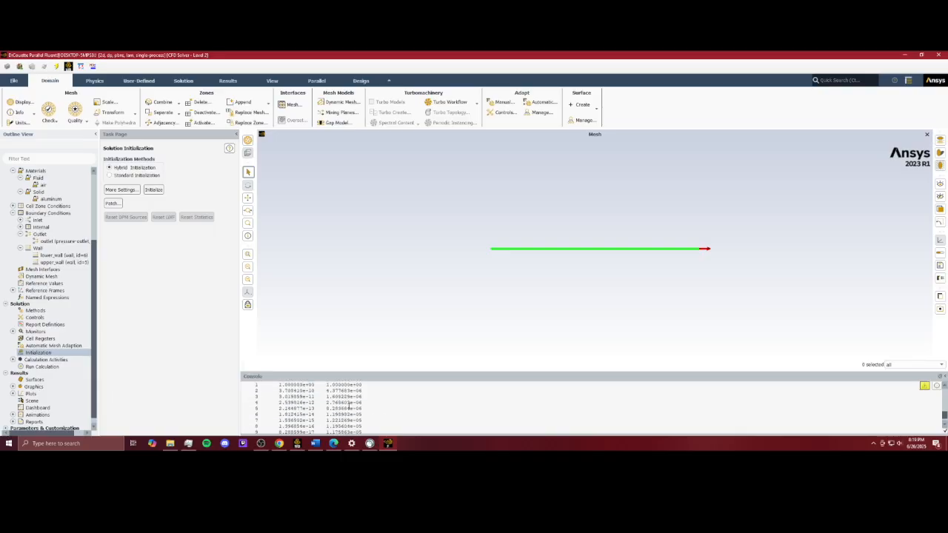
pyautogui.scroll(-2, 352, 424)
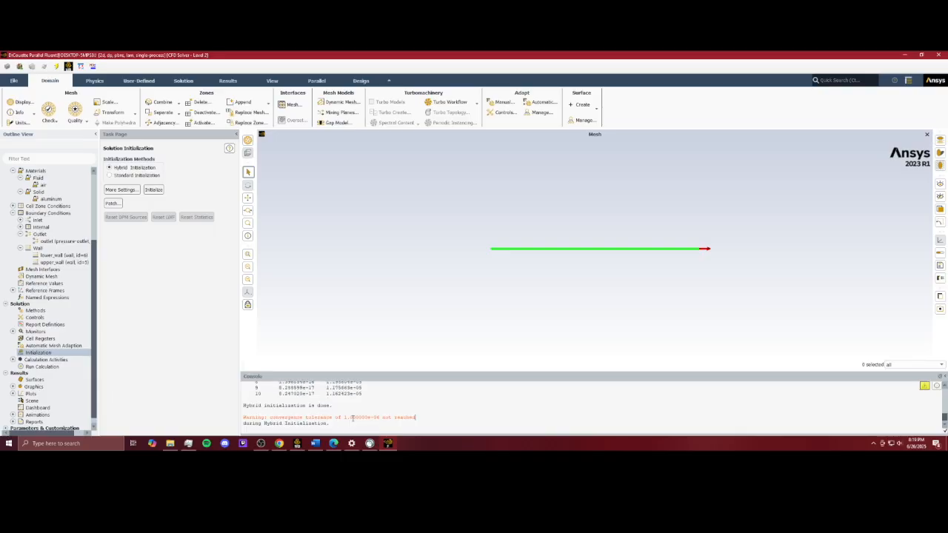
pyautogui.moveTo(343, 417); pyautogui.dragTo(378, 417)
# Step: Launch Fluent for the Hybrid Flow system's setup from the Workbench project
pyautogui.click(59, 368)
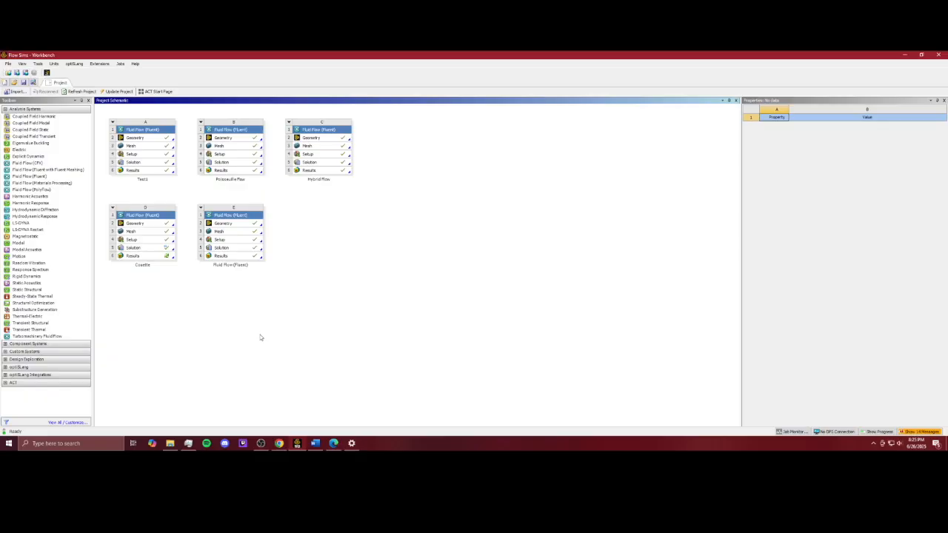
pyautogui.doubleClick(319, 154)
pyautogui.click(478, 273)
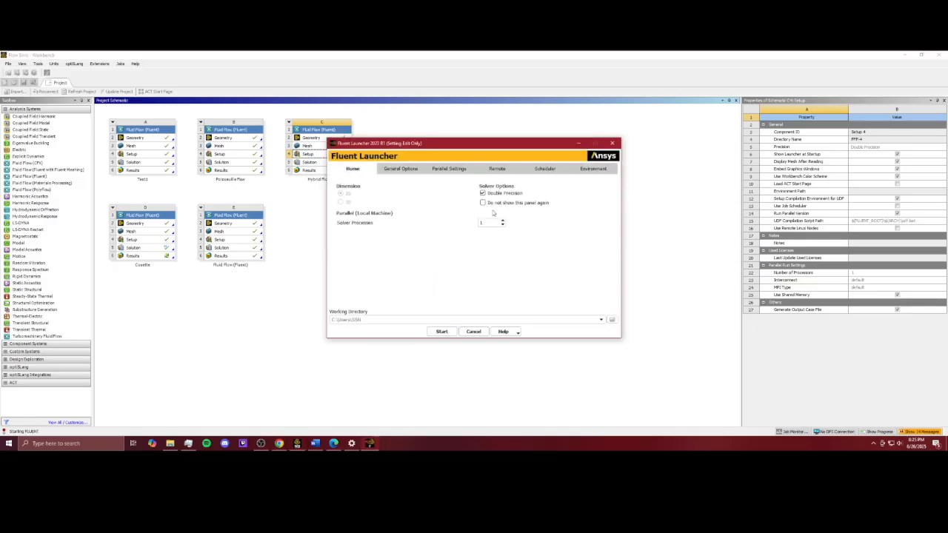
pyautogui.click(442, 332)
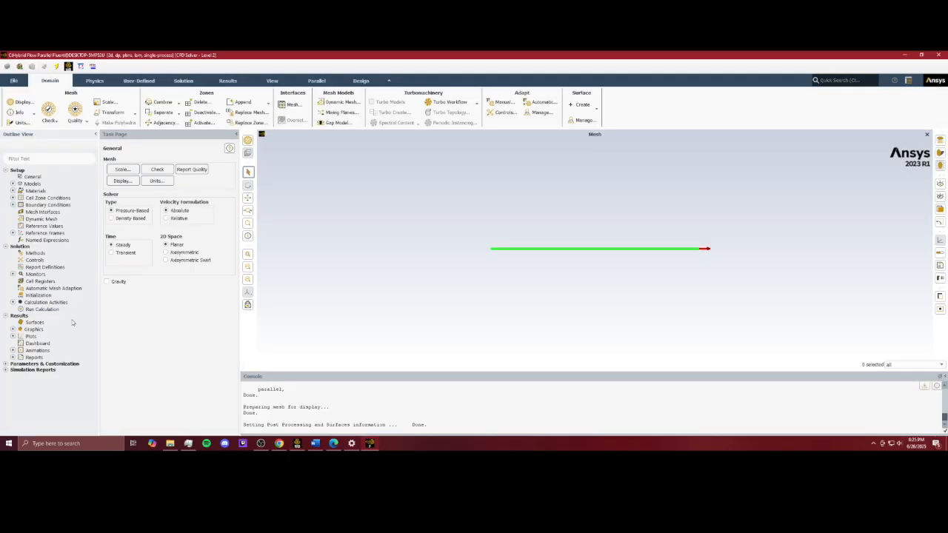
# Step: Expand the models and review the Viscous model setting
pyautogui.click(13, 184)
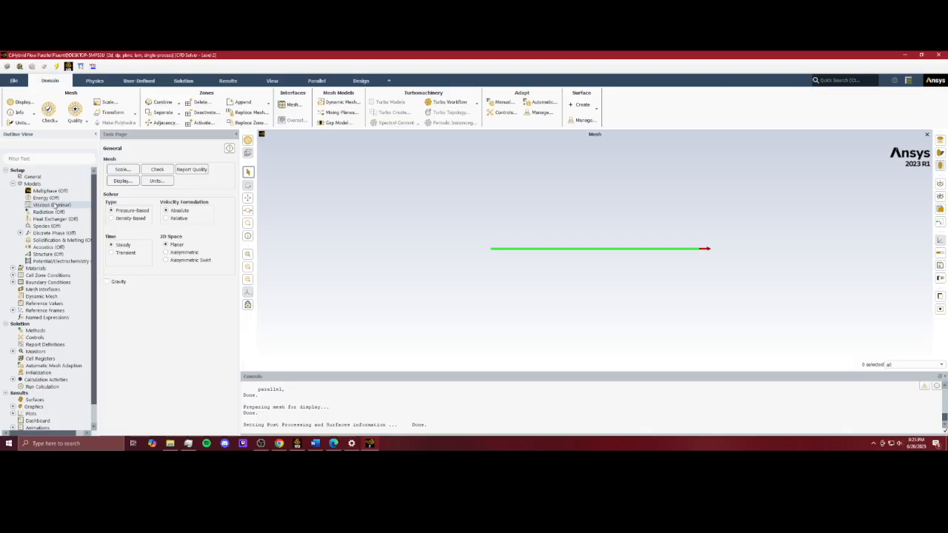
pyautogui.doubleClick(55, 205)
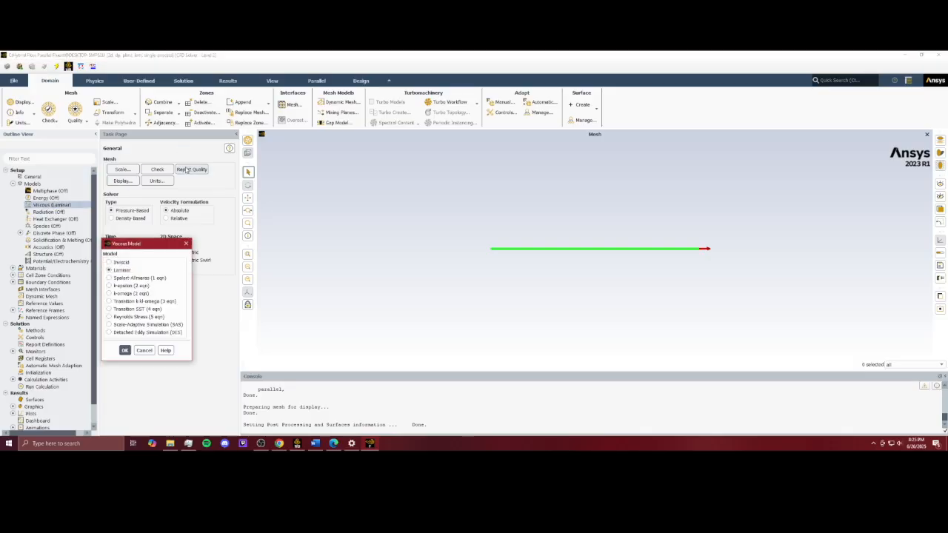
pyautogui.click(186, 244)
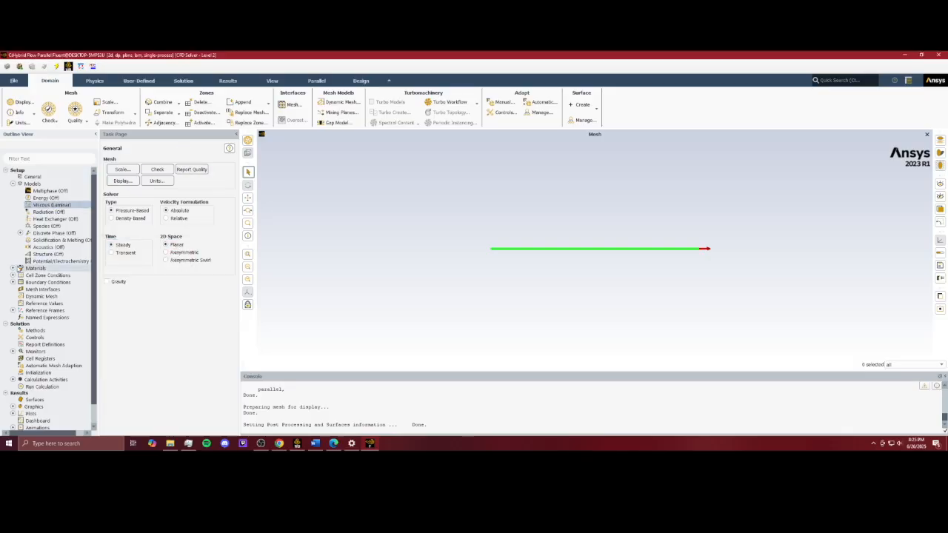
# Step: Review the air fluid material's density and viscosity properties
pyautogui.click(12, 268)
pyautogui.click(20, 275)
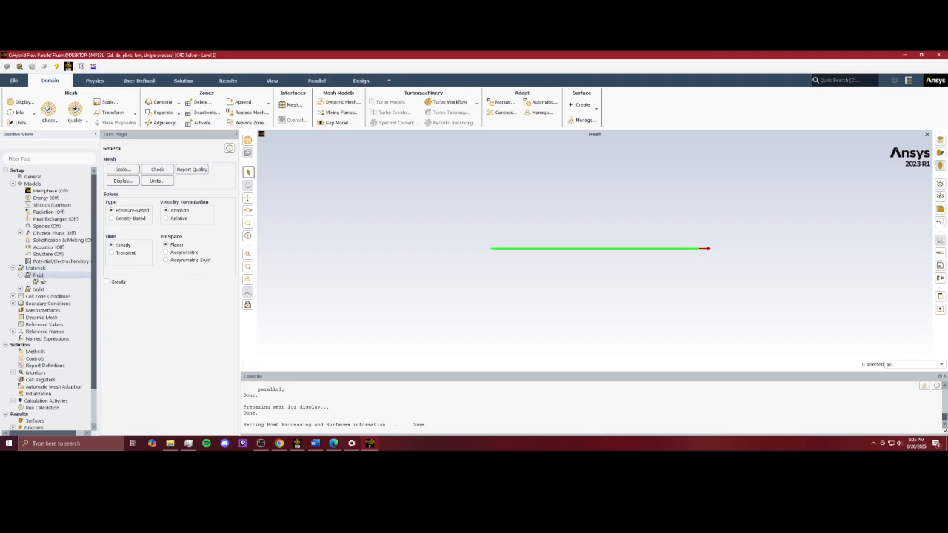
pyautogui.doubleClick(43, 282)
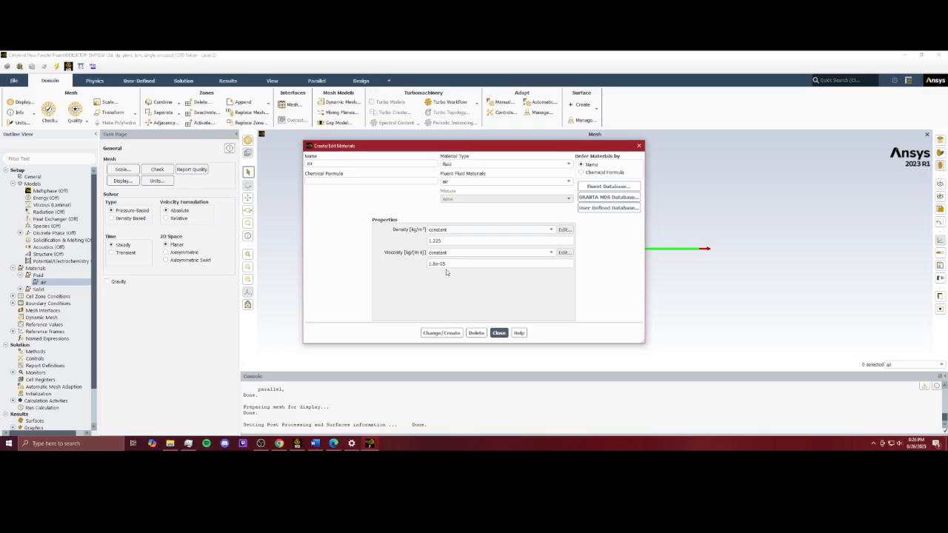
pyautogui.click(435, 264)
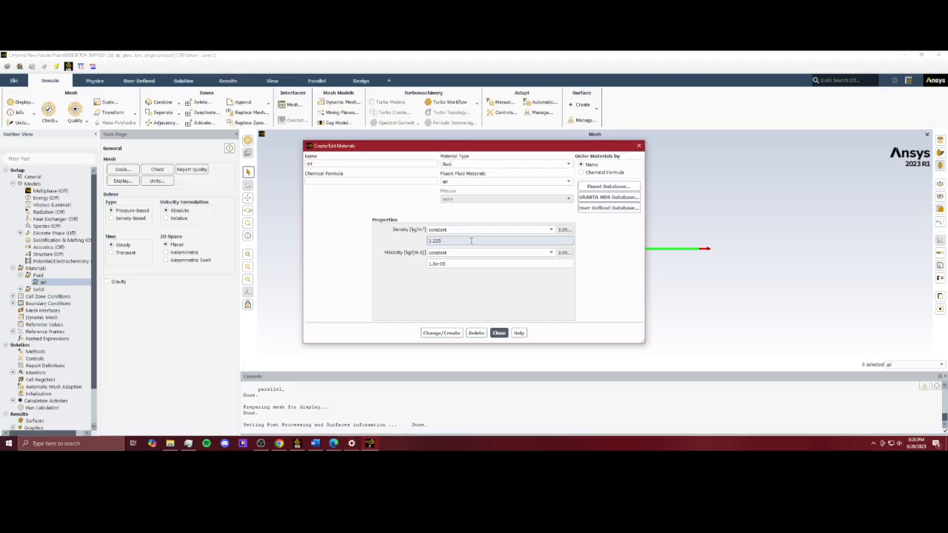
pyautogui.click(502, 333)
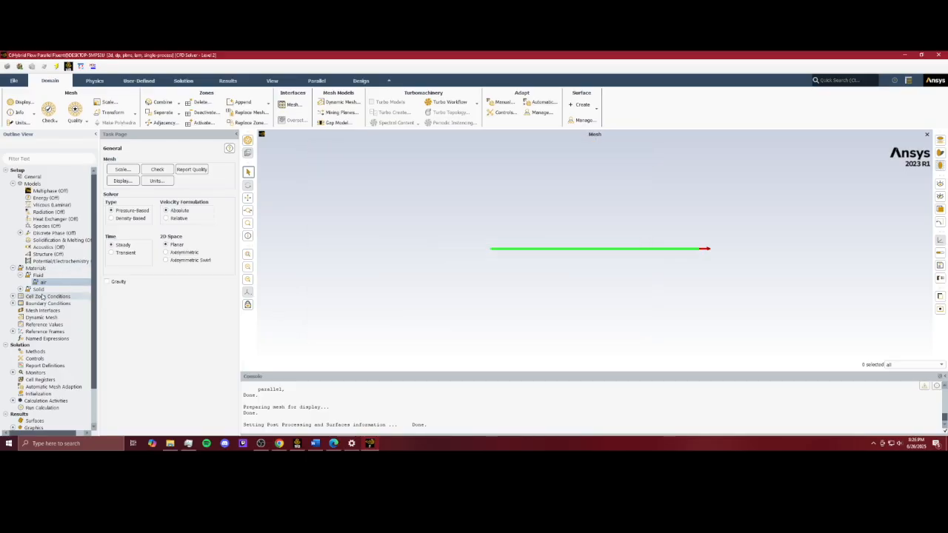
# Step: Review the inlet boundary condition's velocity-inlet settings
pyautogui.click(12, 303)
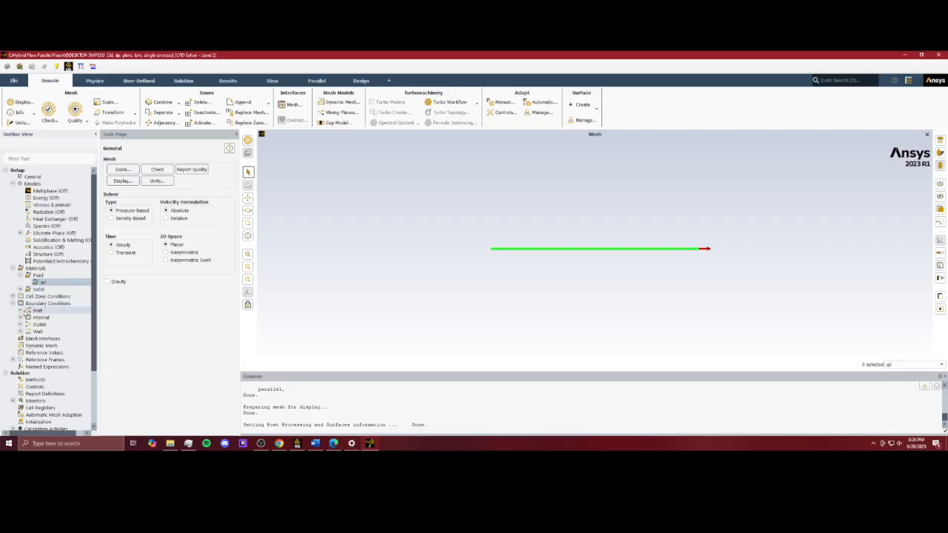
pyautogui.click(21, 310)
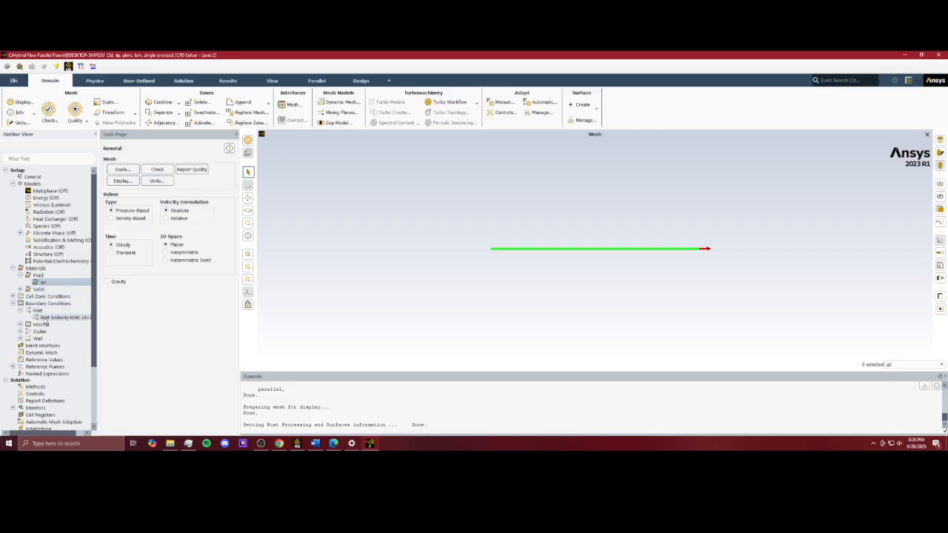
pyautogui.doubleClick(45, 318)
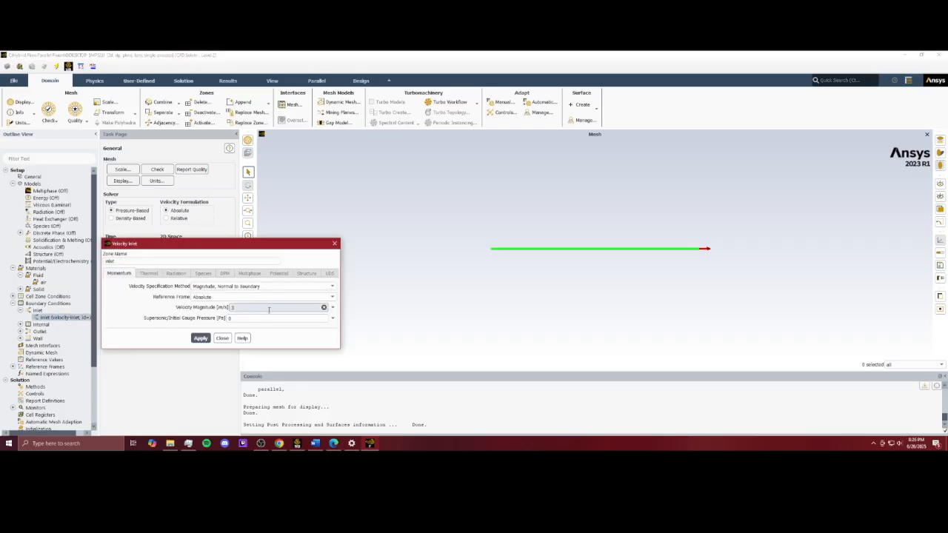
pyautogui.click(334, 243)
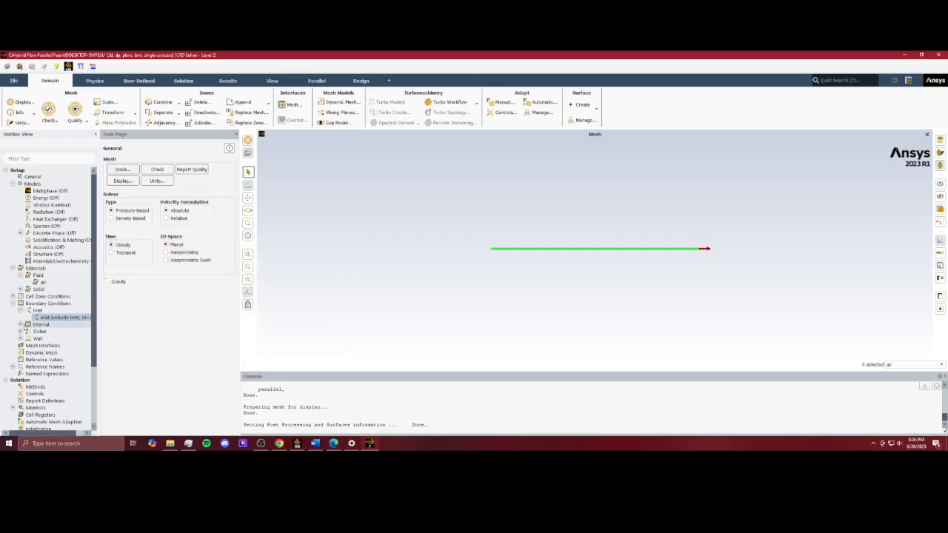
# Step: Review the outlet boundary condition's pressure-outlet settings
pyautogui.click(21, 331)
pyautogui.click(50, 340)
pyautogui.doubleClick(50, 338)
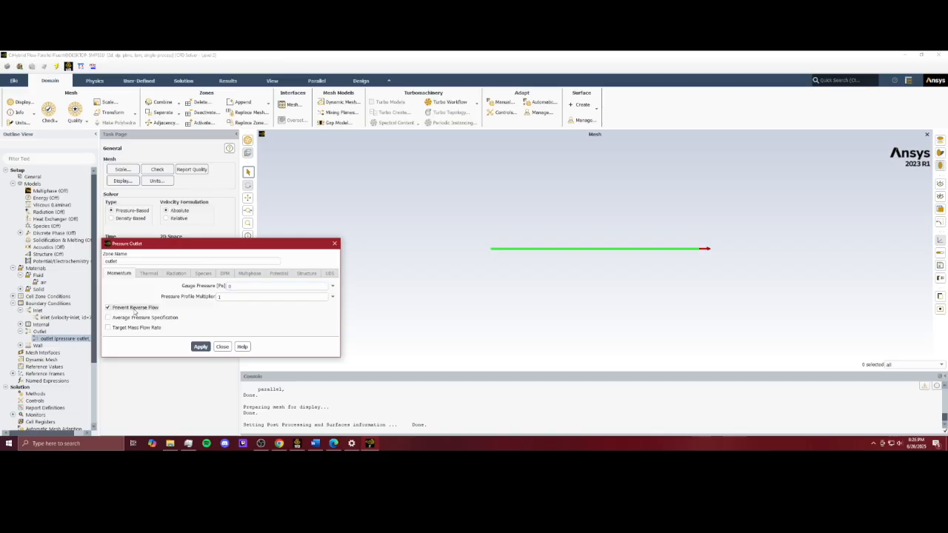
pyautogui.click(335, 243)
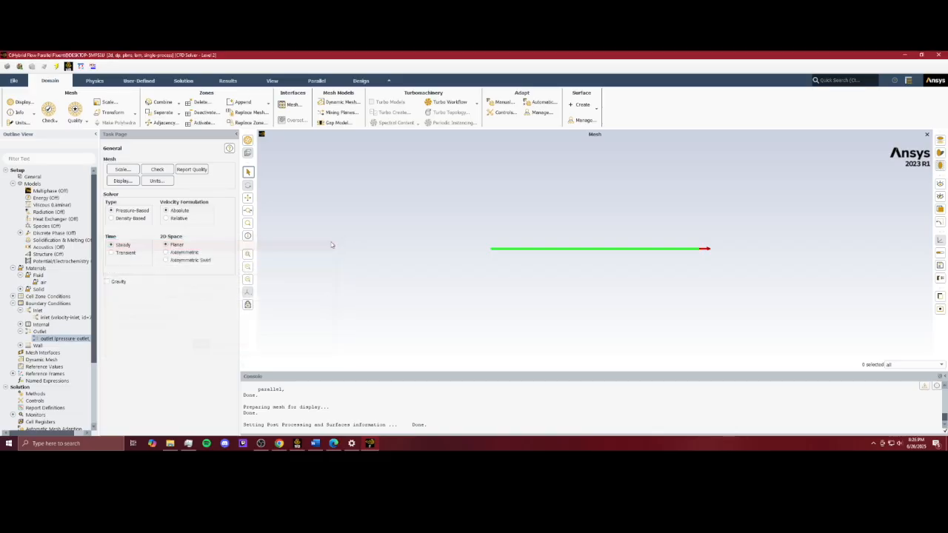
# Step: Expand the wall boundaries and review the lower wall's settings
pyautogui.click(20, 345)
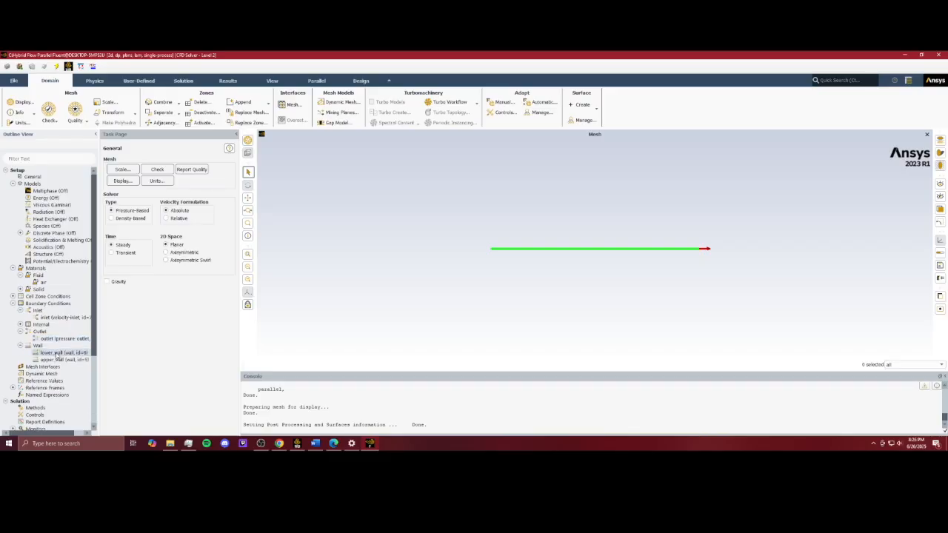
pyautogui.doubleClick(57, 354)
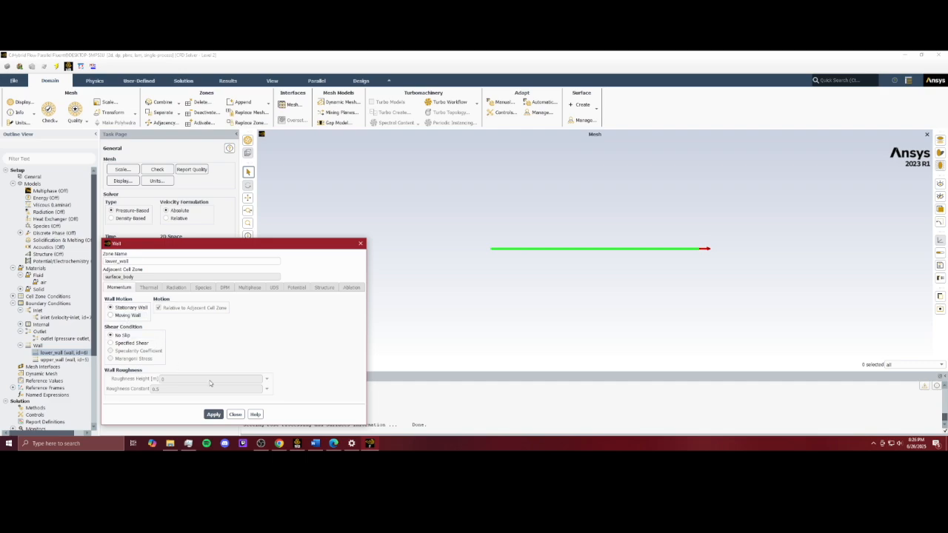
pyautogui.click(360, 243)
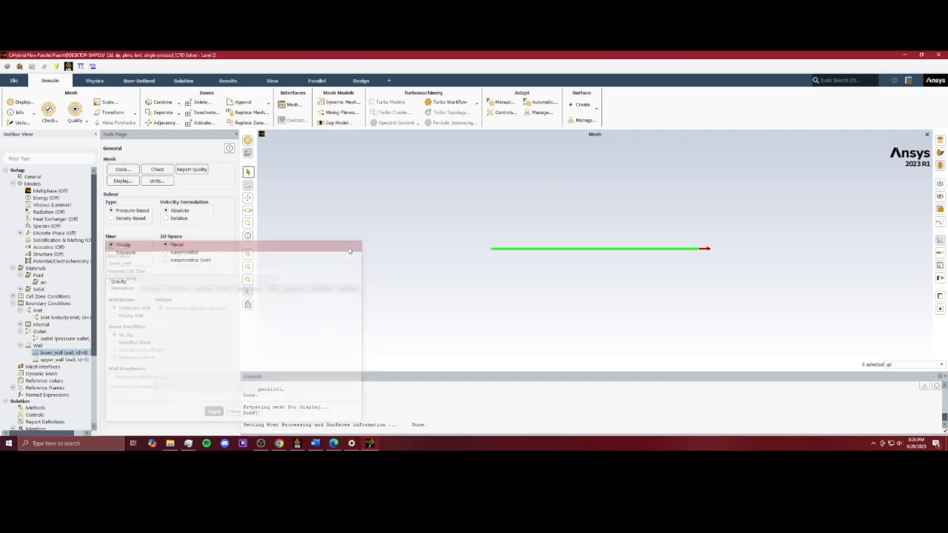
# Step: Open the upper wall's boundary settings to review its moving-wall motion, then close the dialog
pyautogui.doubleClick(67, 360)
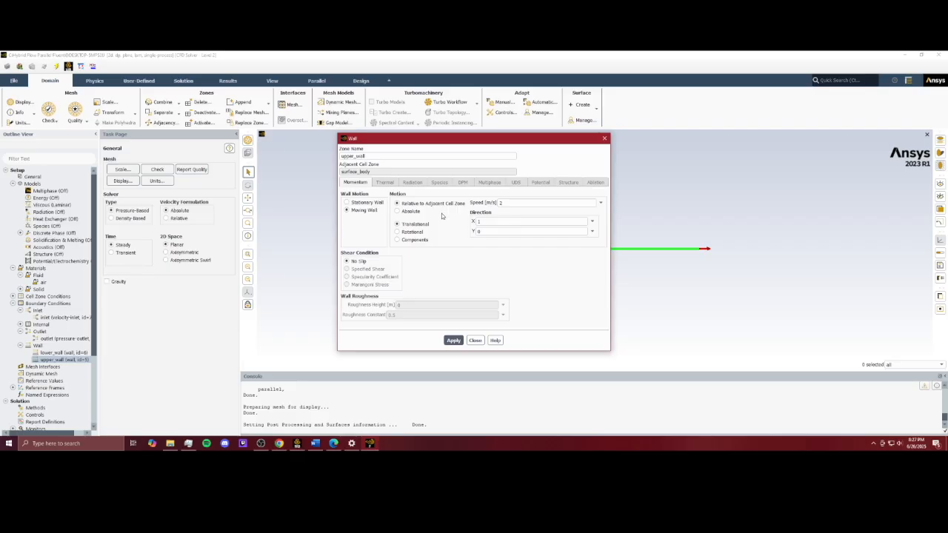
pyautogui.click(605, 138)
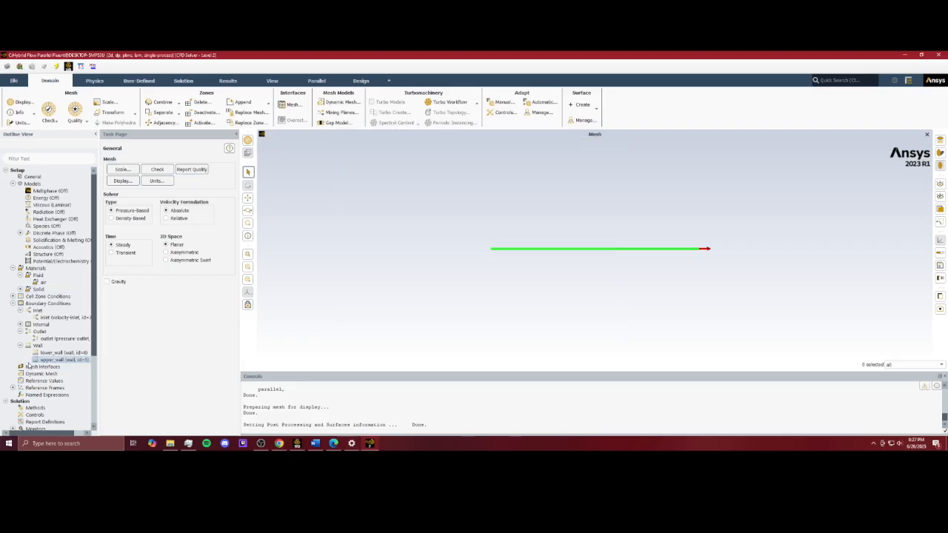
# Step: Open the reference values and review the compute-from zone options
pyautogui.scroll(-1, 42, 370)
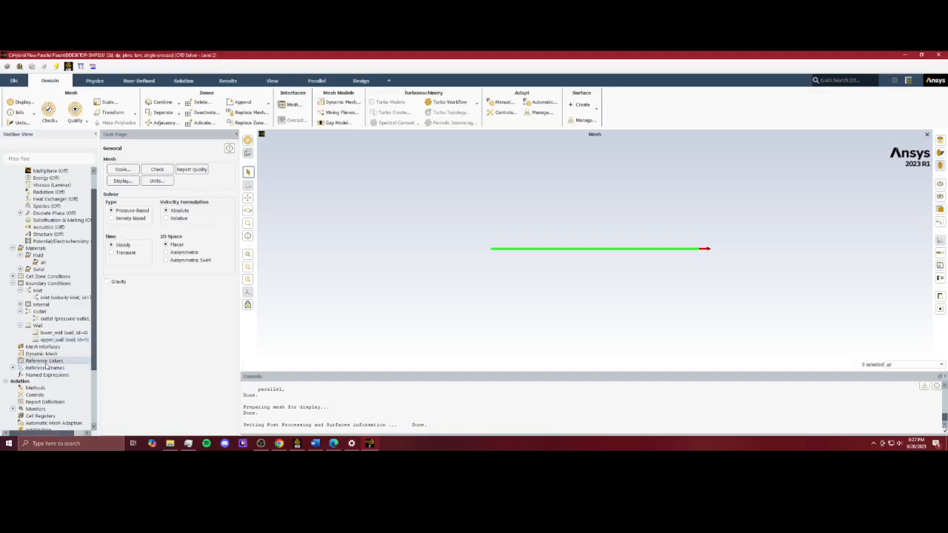
pyautogui.click(45, 360)
pyautogui.click(229, 168)
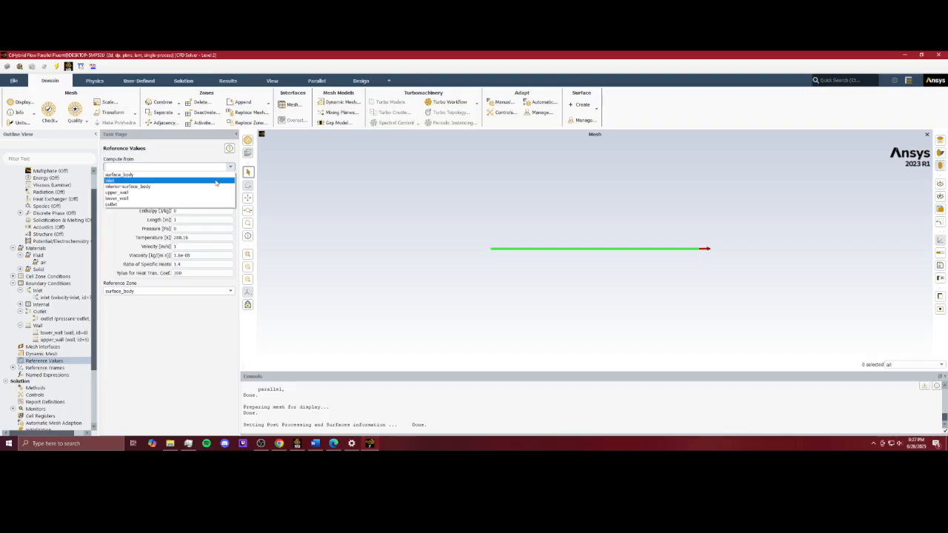
pyautogui.click(158, 164)
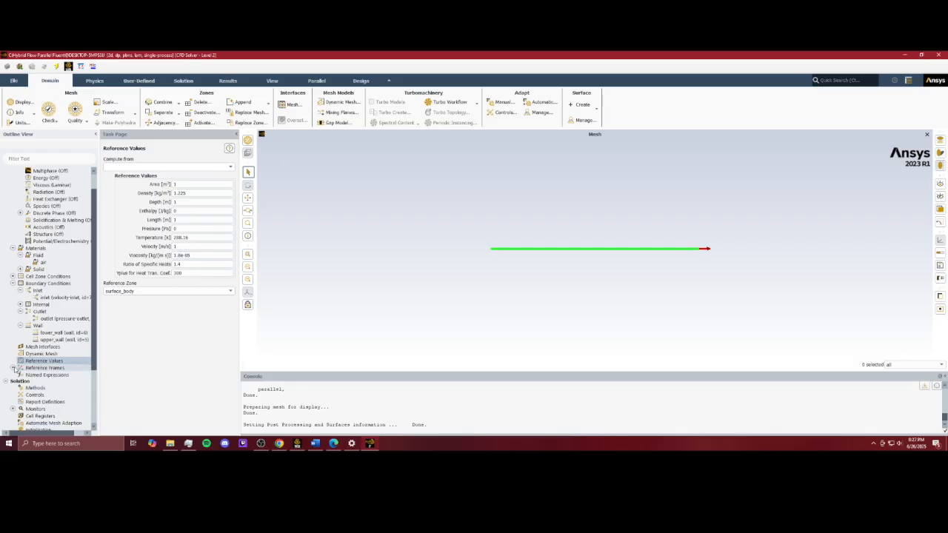
# Step: Initialize the solution with hybrid initialization, checking its more settings before initializing
pyautogui.scroll(-2, 26, 366)
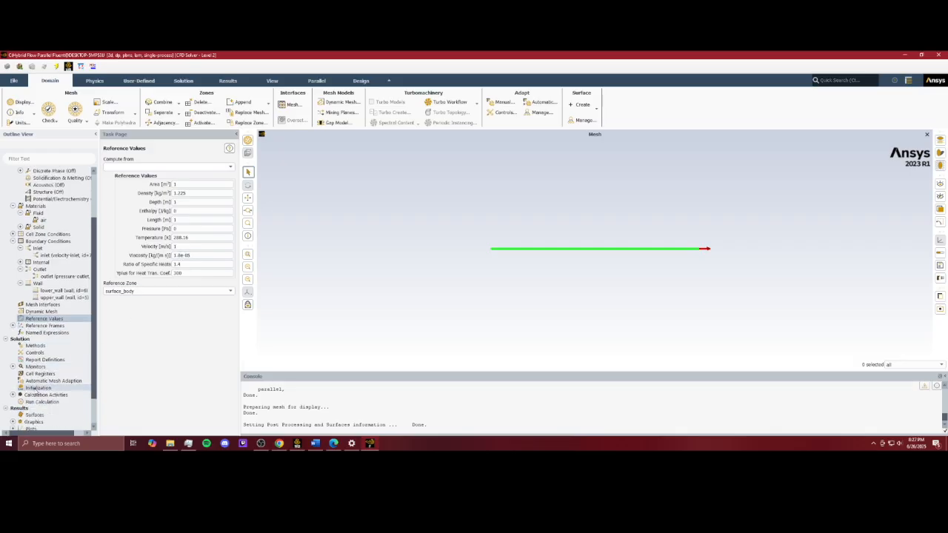
pyautogui.click(36, 389)
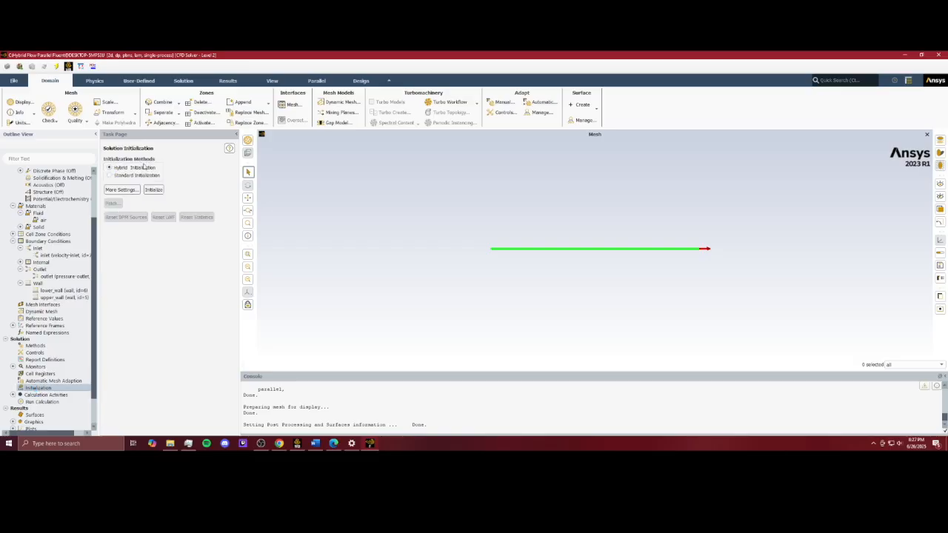
pyautogui.click(121, 190)
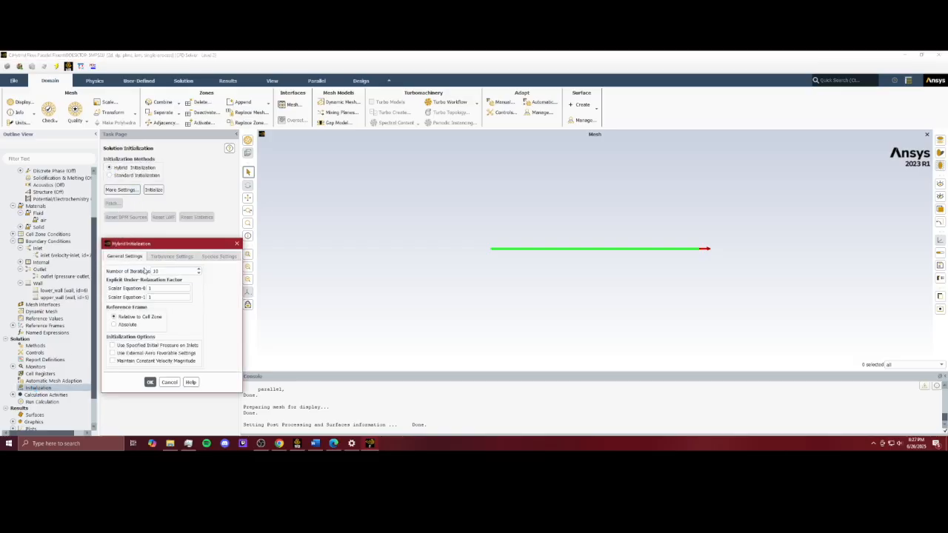
pyautogui.click(237, 244)
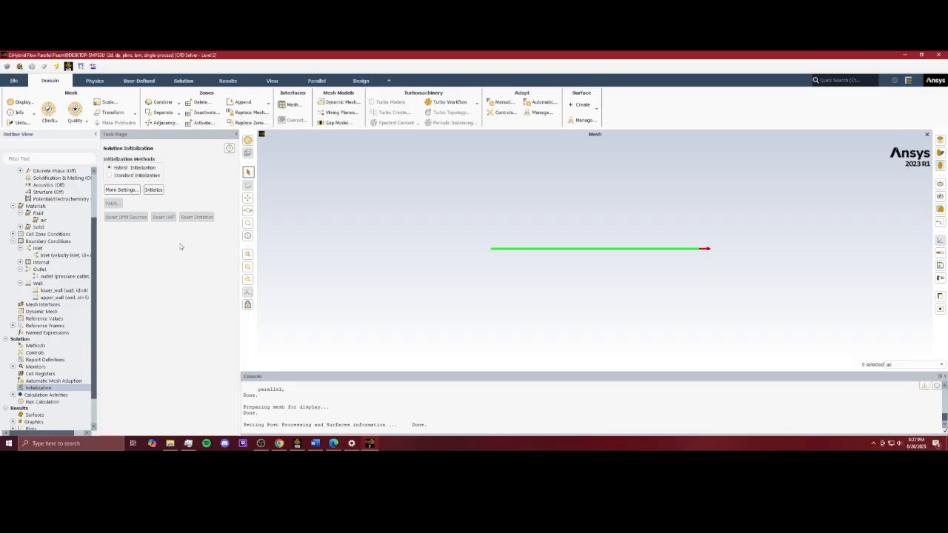
pyautogui.click(148, 191)
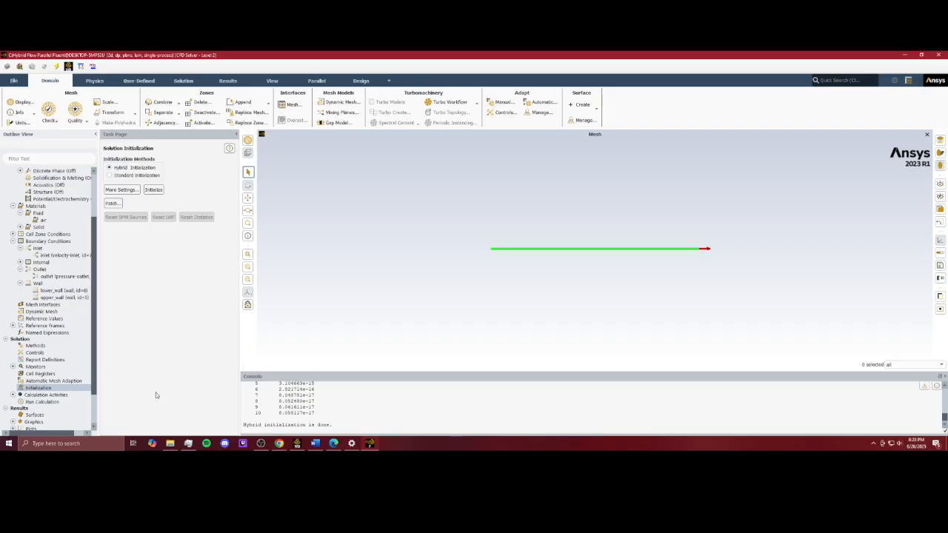
# Step: Run the calculation with 150 iterations
pyautogui.click(56, 403)
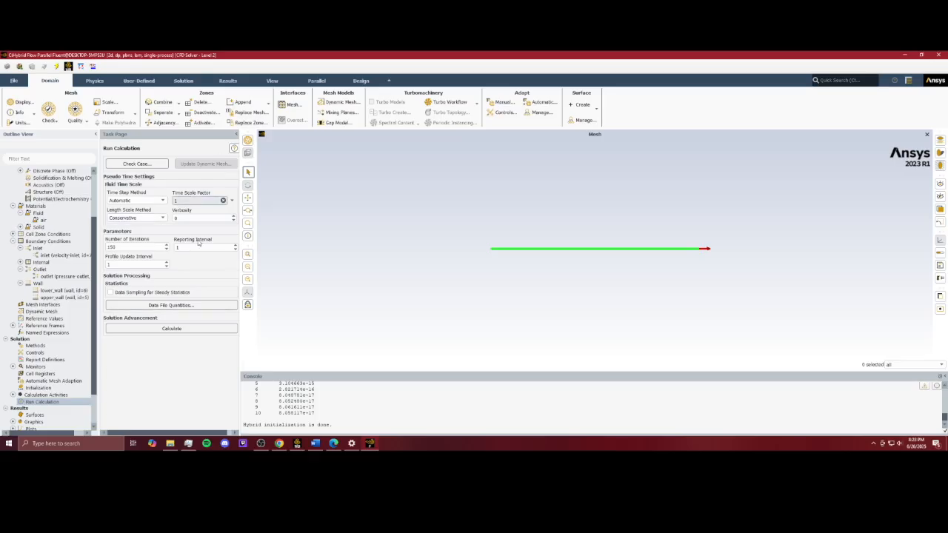
pyautogui.click(179, 331)
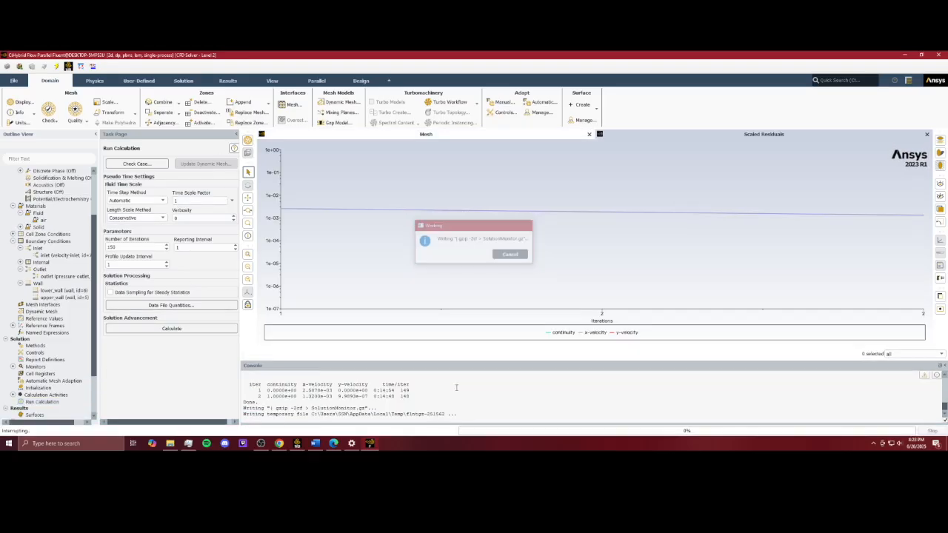
pyautogui.click(486, 255)
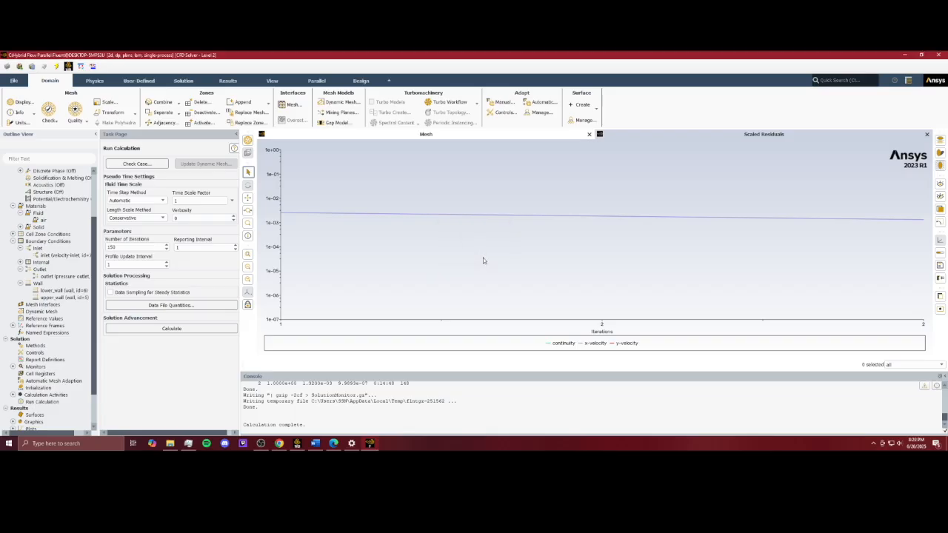